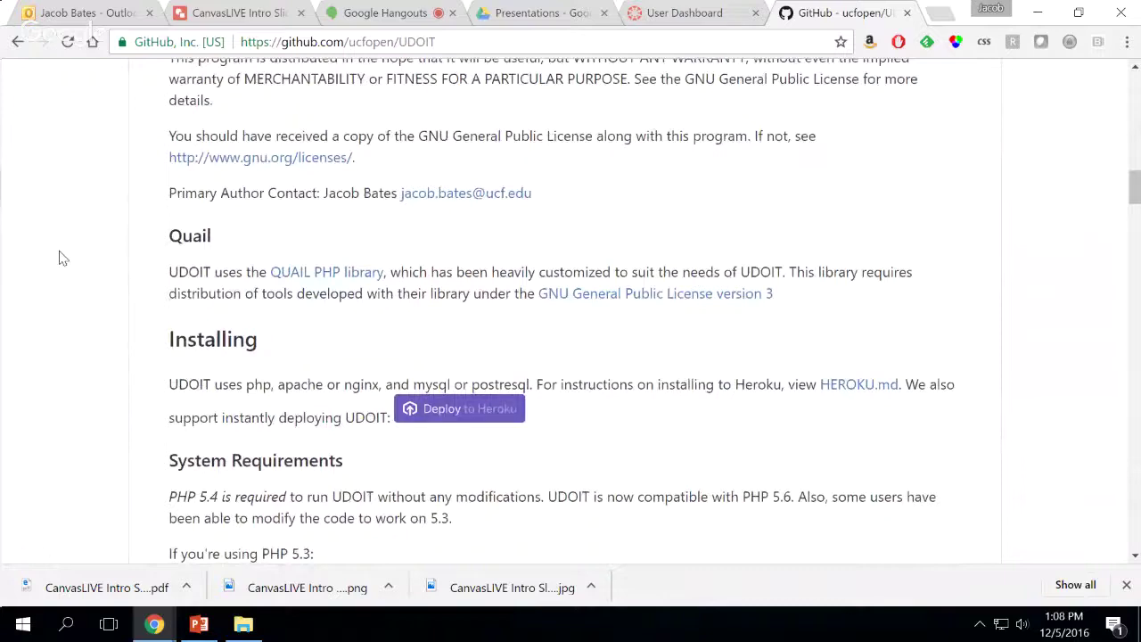
Scroll the UDOIT README to its Installing section with the Deploy to Heroku button
scroll(59, 258, down, 3)
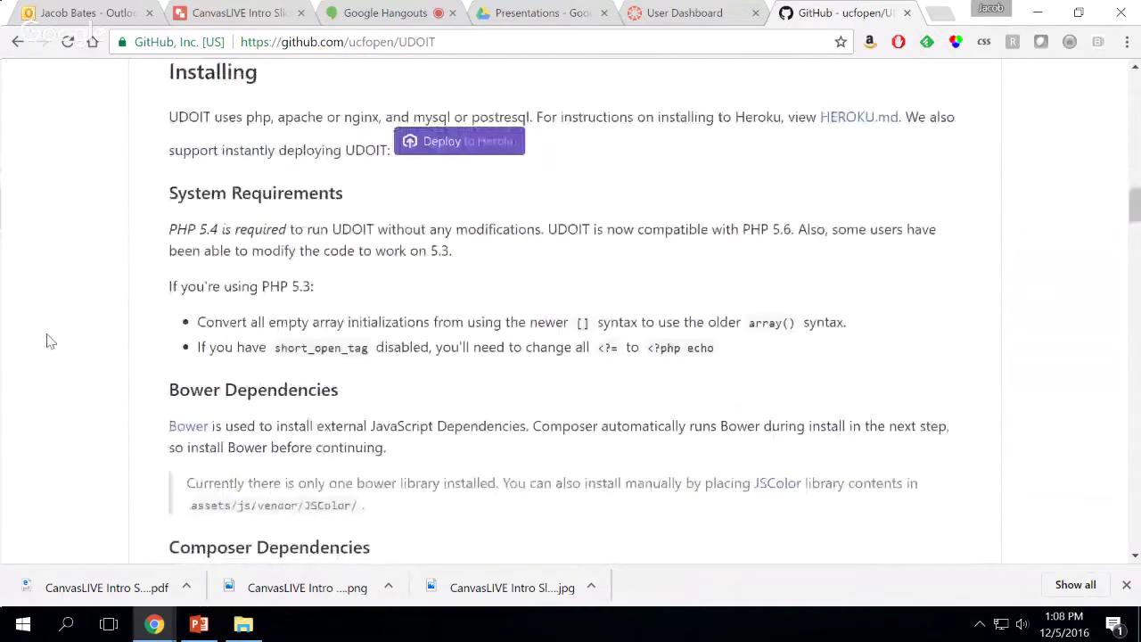
scroll(51, 341, up, 2)
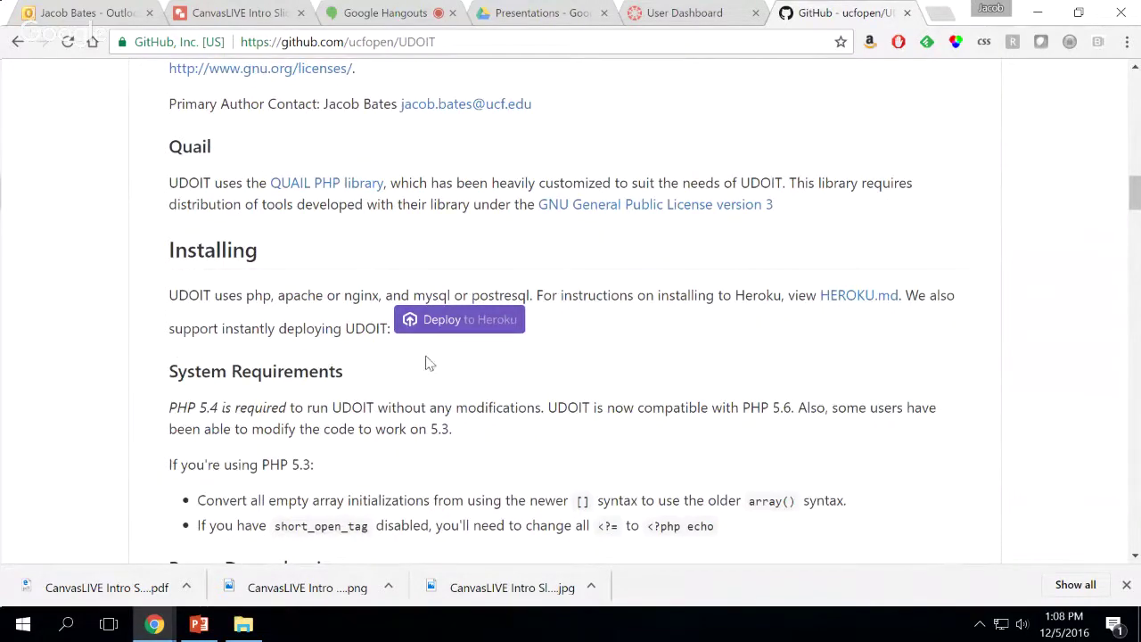
Start the Heroku deploy of UDOIT and log in with the account email and password
click(477, 330)
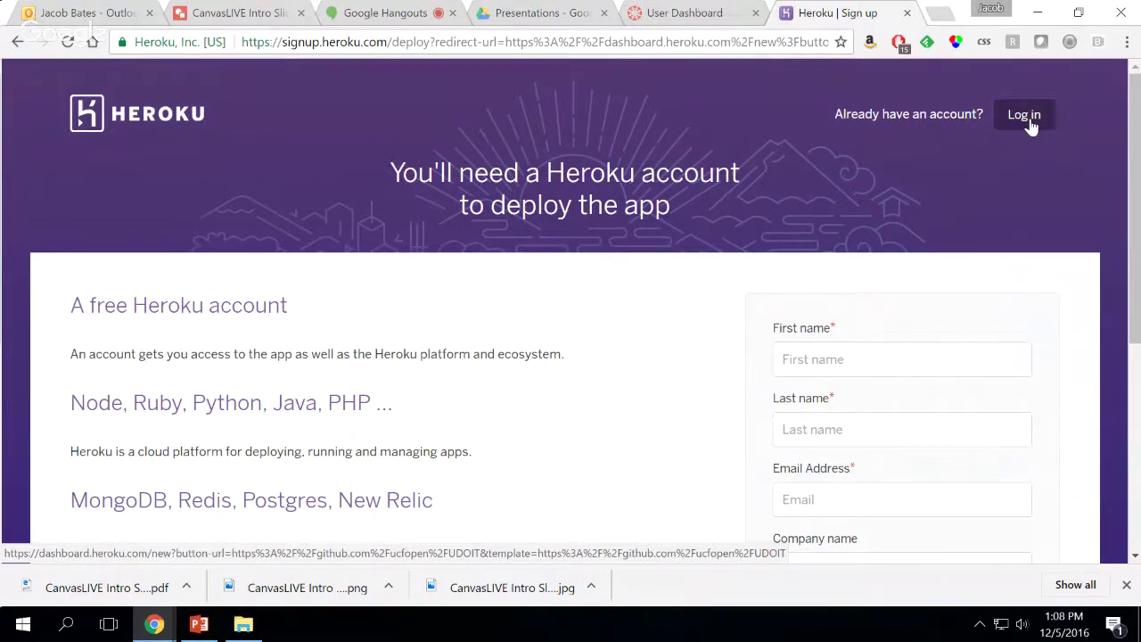
click(1027, 119)
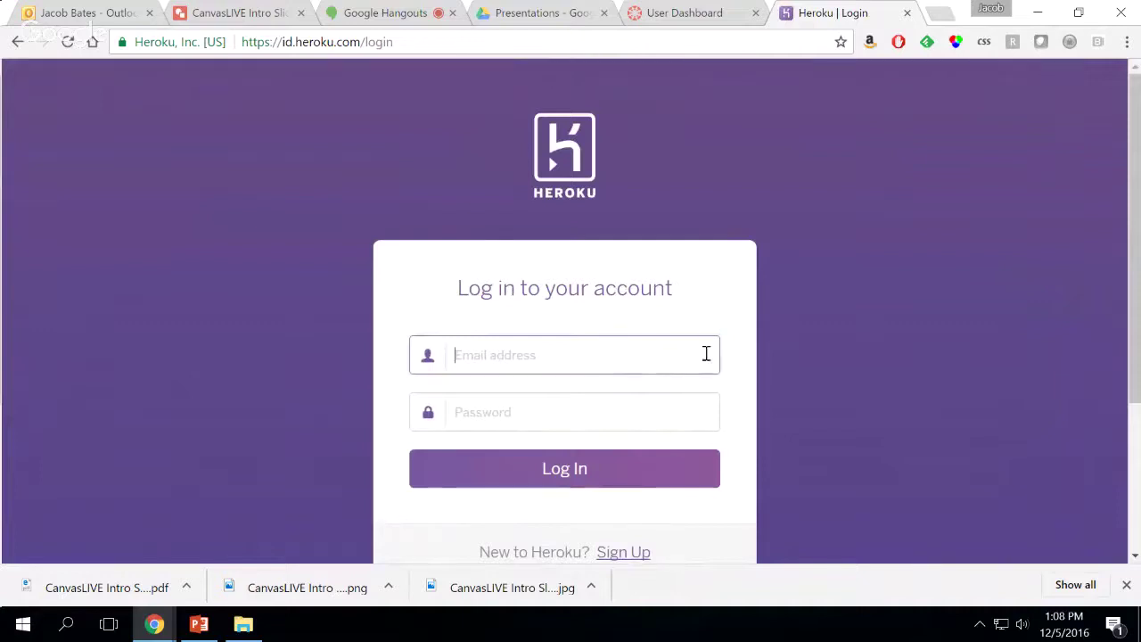
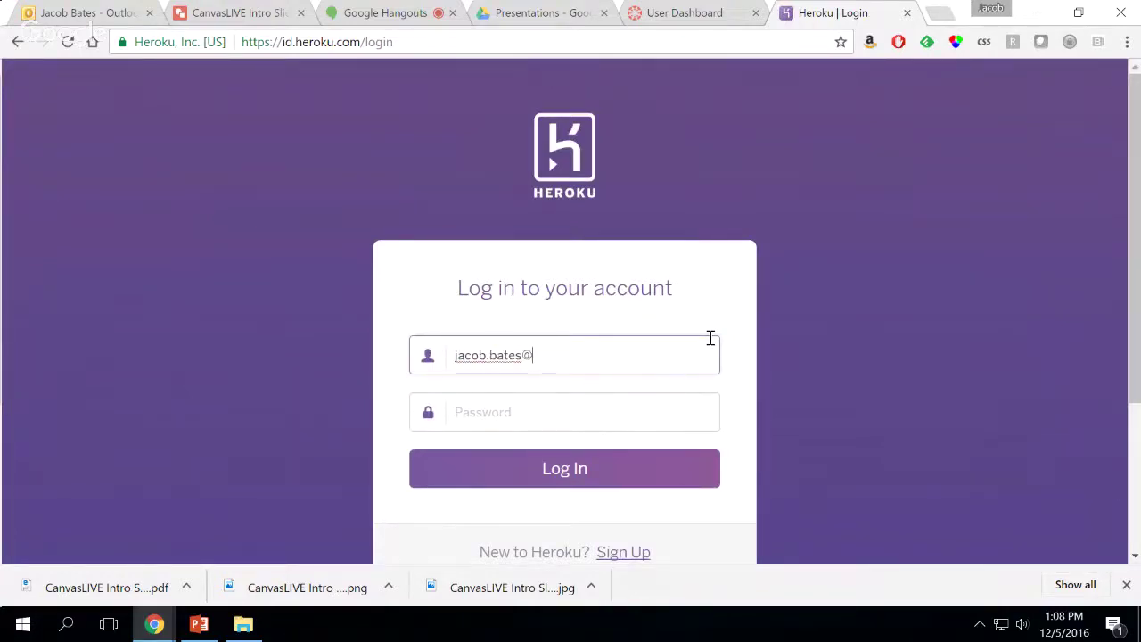
key(Tab)
text(••••••••••••)
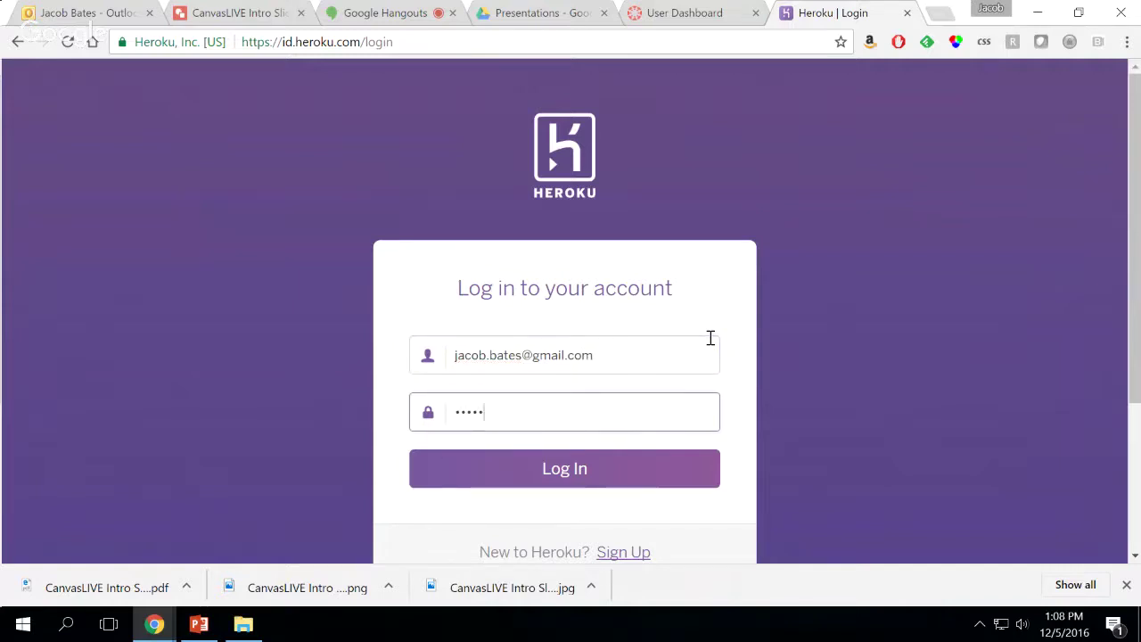
key(Return)
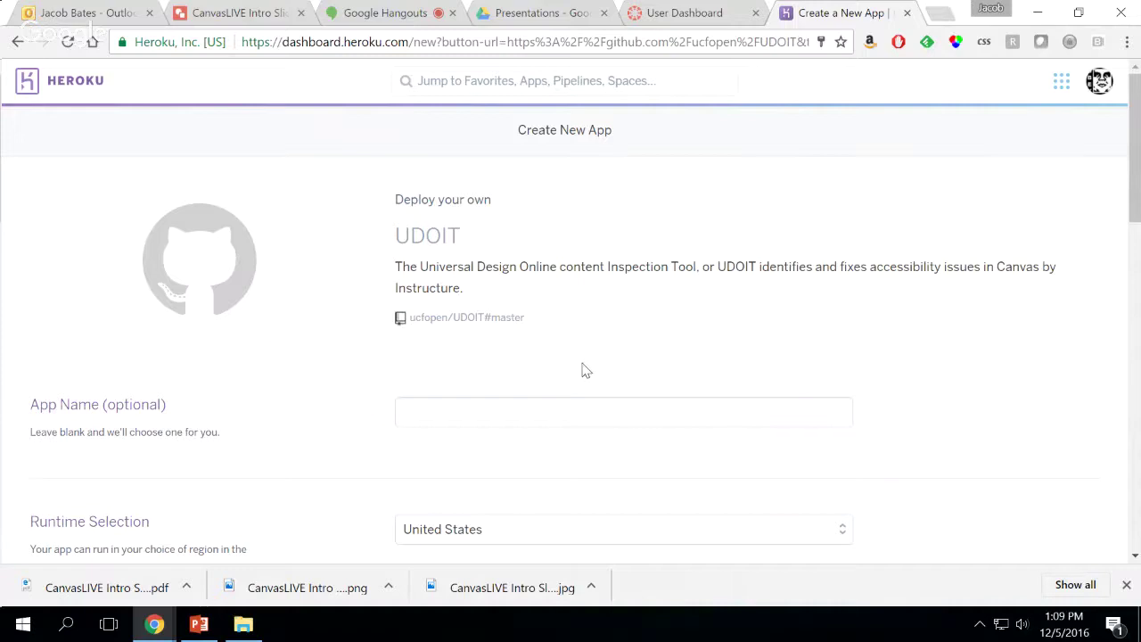
Name the new Heroku app udoit-canvaslive
scroll(585, 370, down, 1)
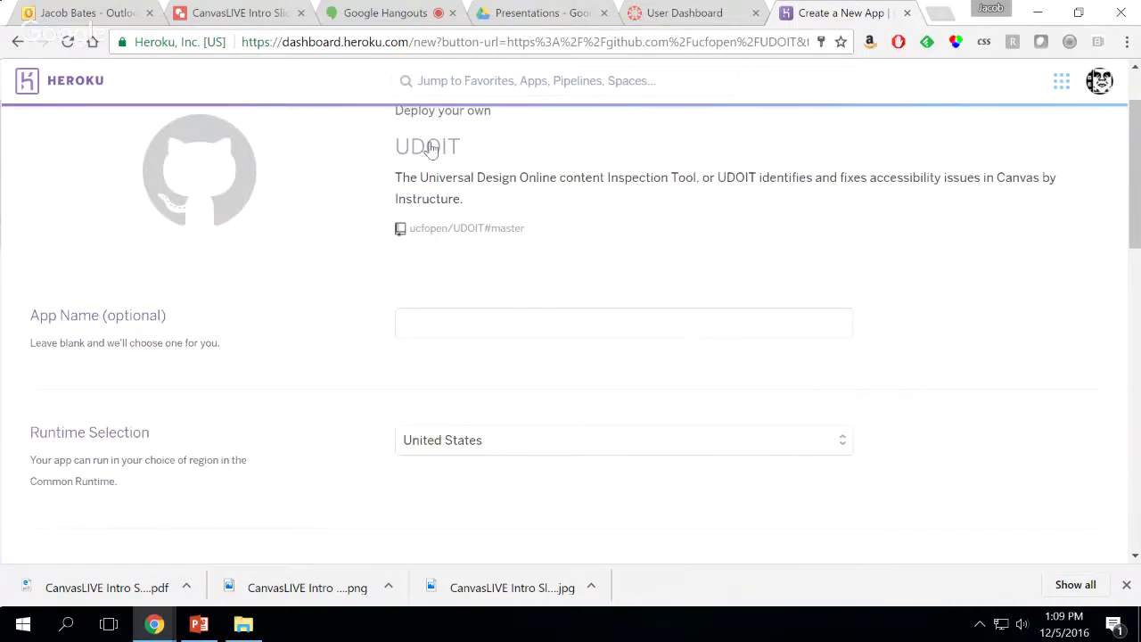
click(473, 326)
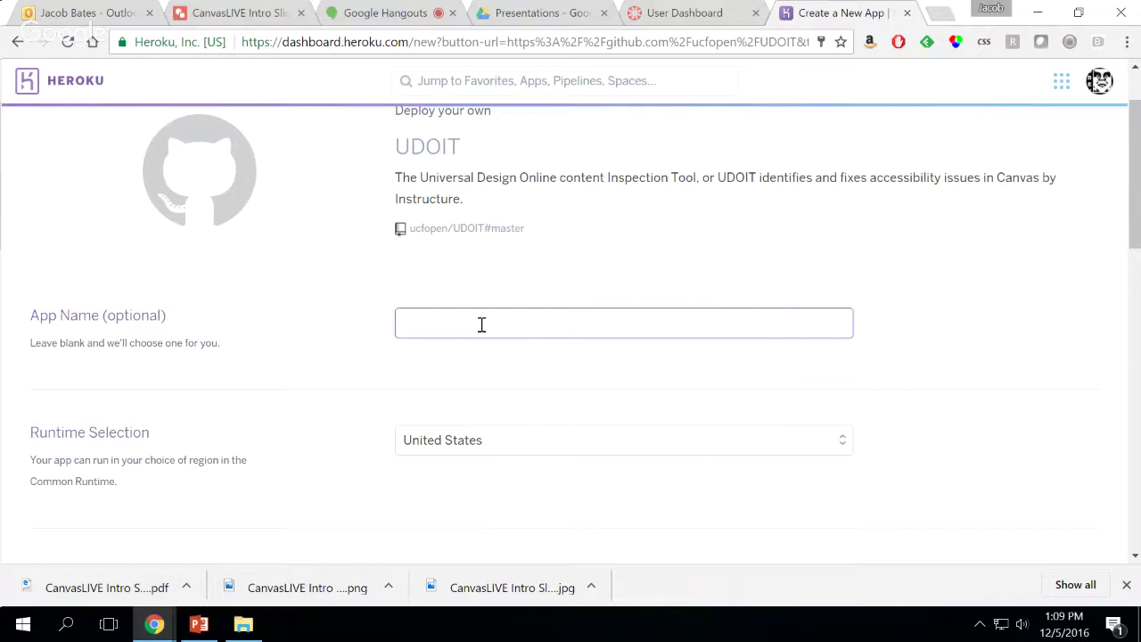
text(doit-)
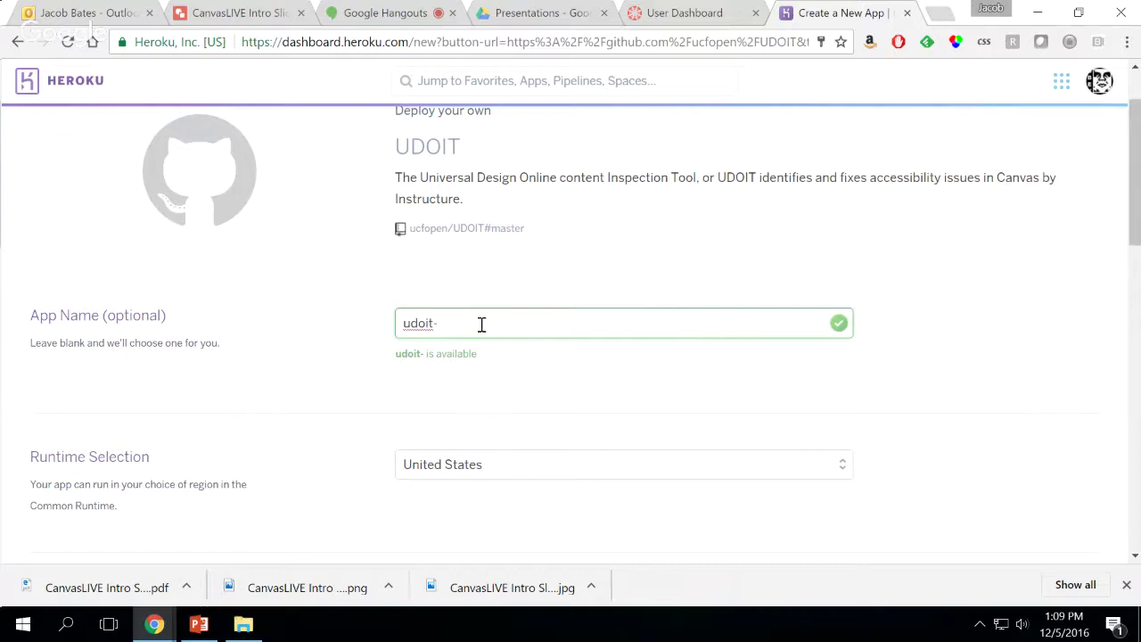
text(canvaslive)
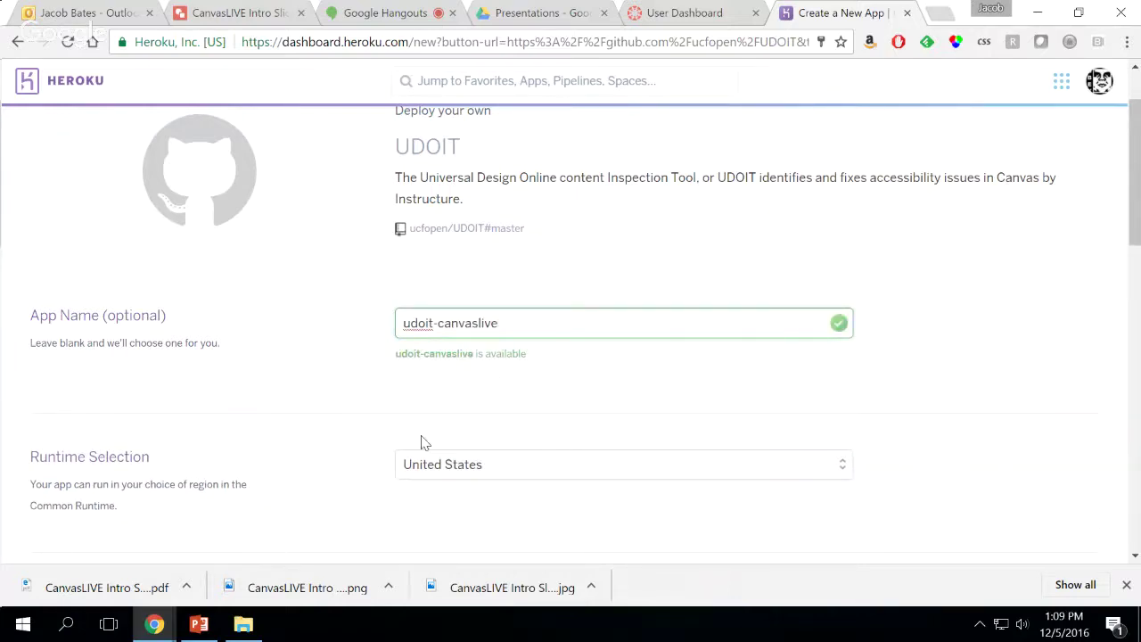
Keep United States as the runtime region and scroll down to the Config Variables
scroll(341, 434, down, 1)
scroll(340, 434, down, 3)
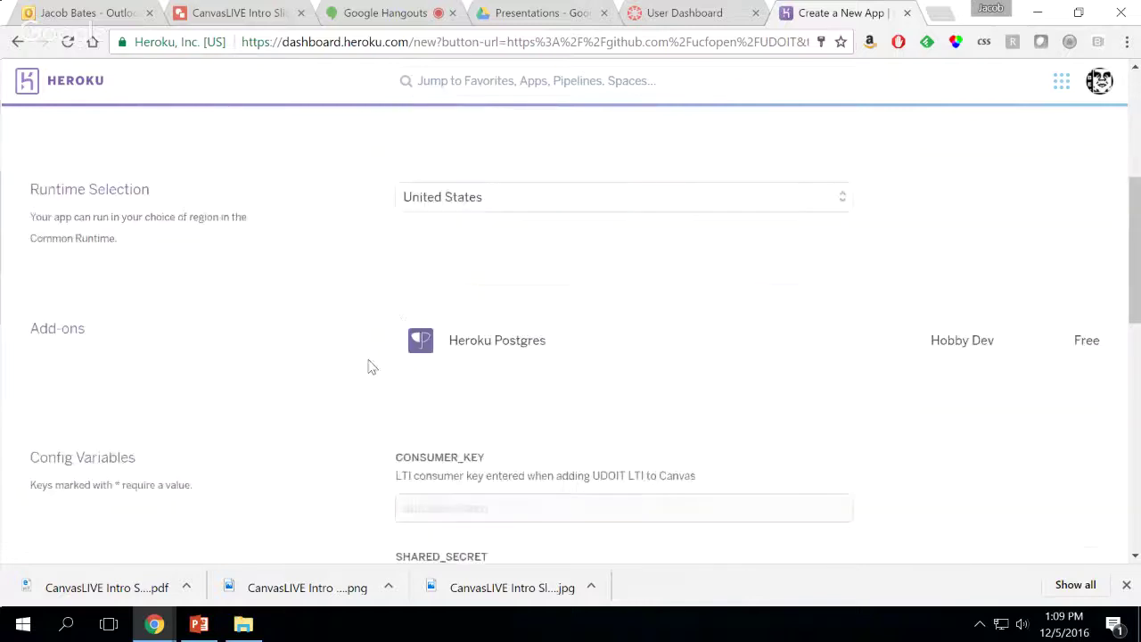
click(511, 205)
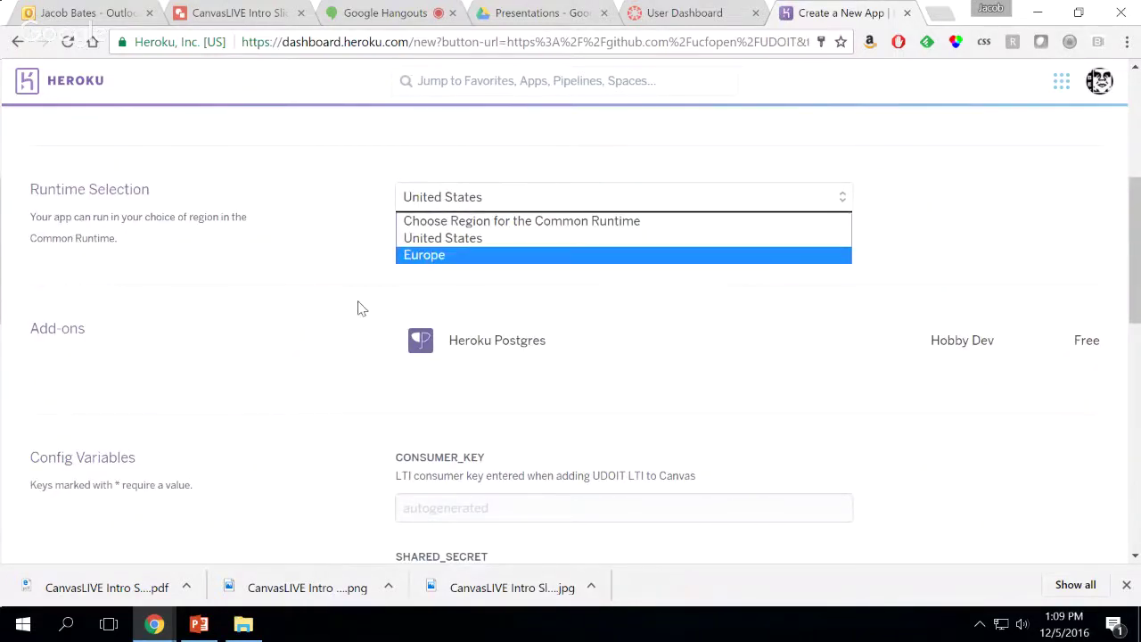
click(323, 276)
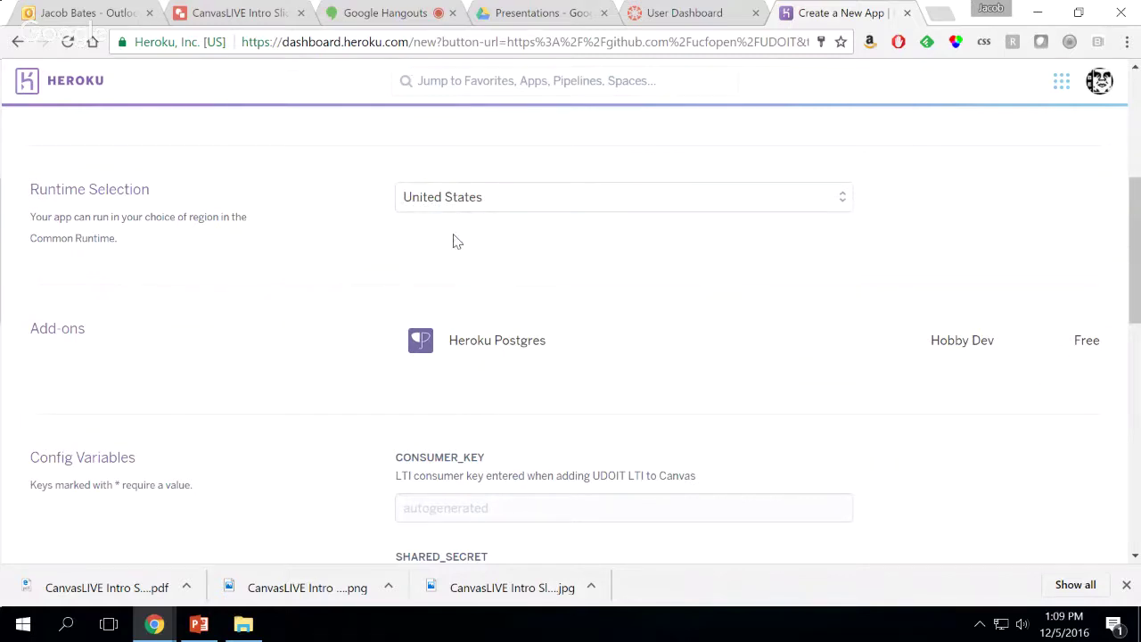
scroll(361, 263, down, 3)
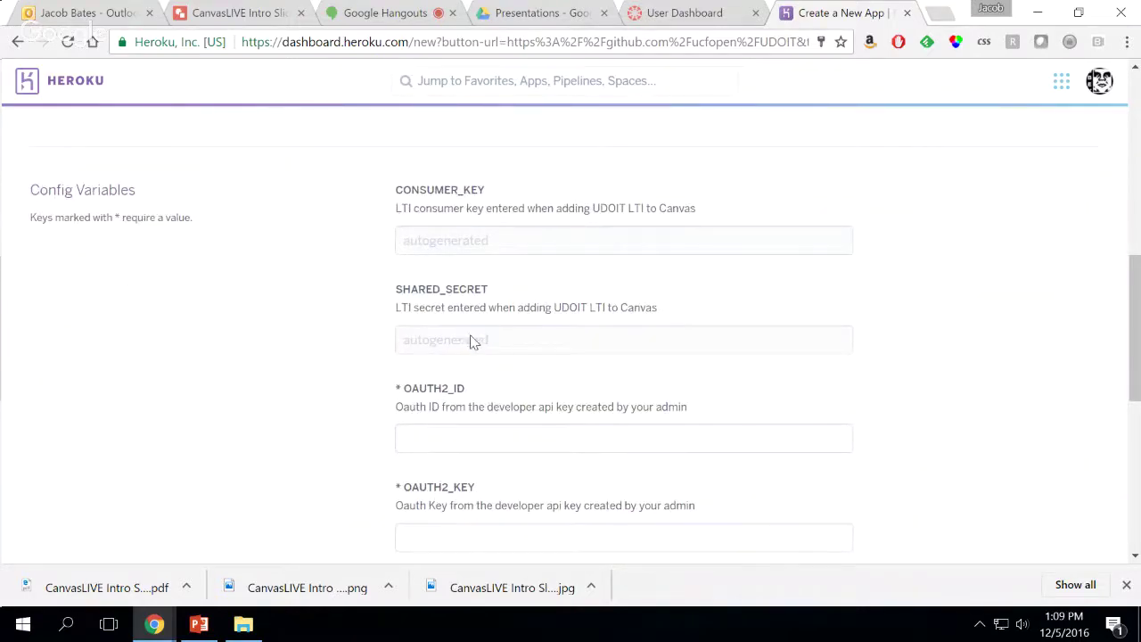
scroll(372, 340, down, 1)
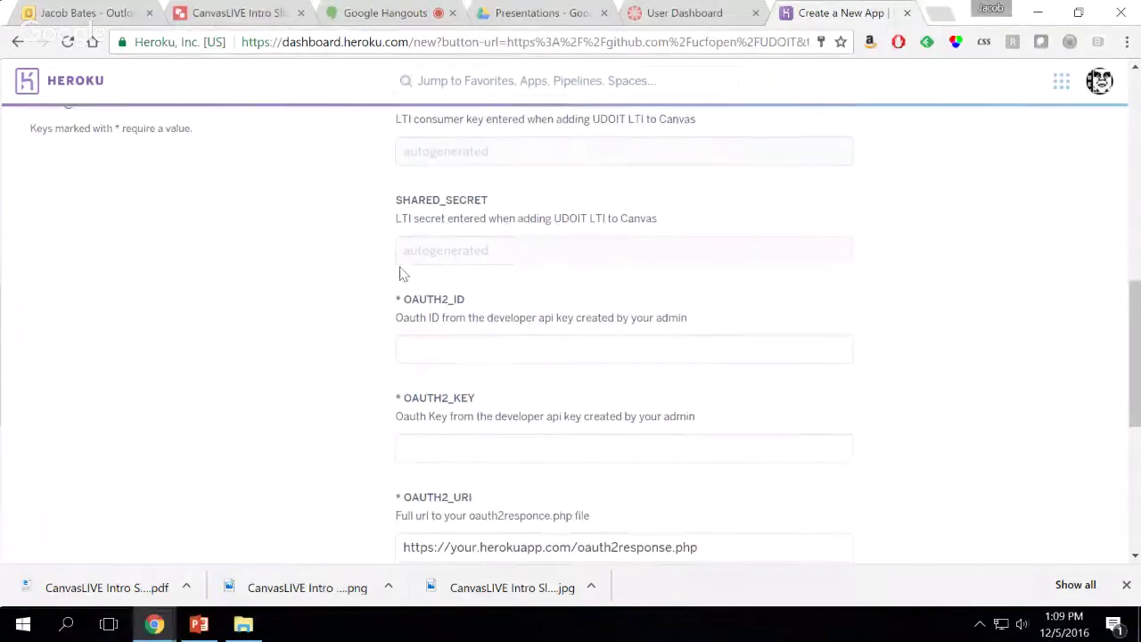
scroll(365, 343, down, 1)
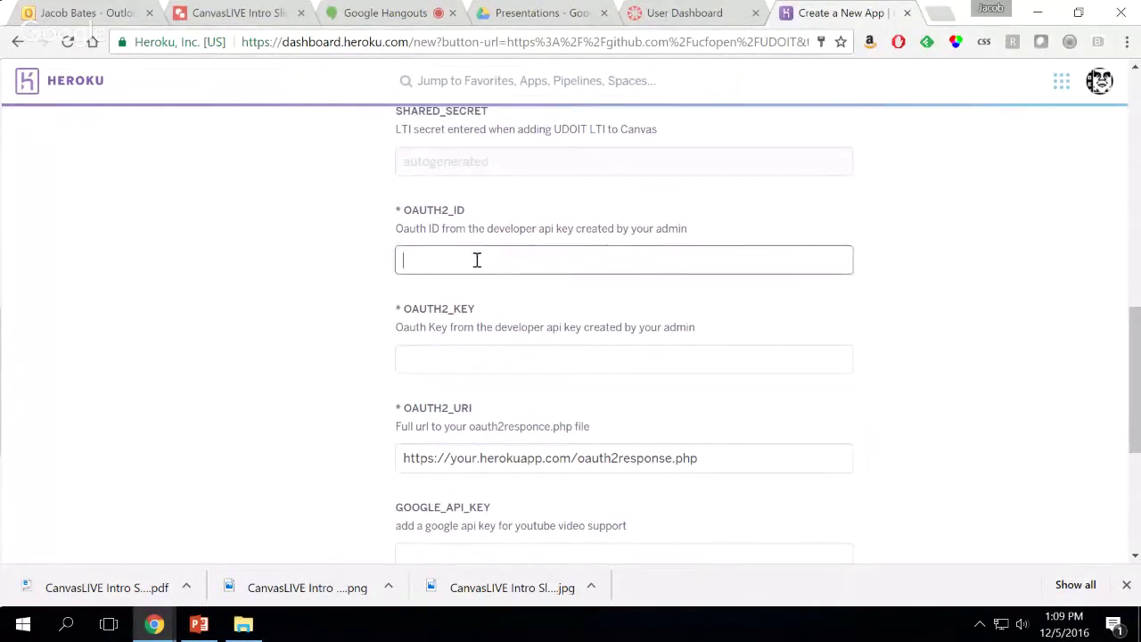
click(450, 349)
click(489, 261)
text(foo)
key(Tab)
text(bar)
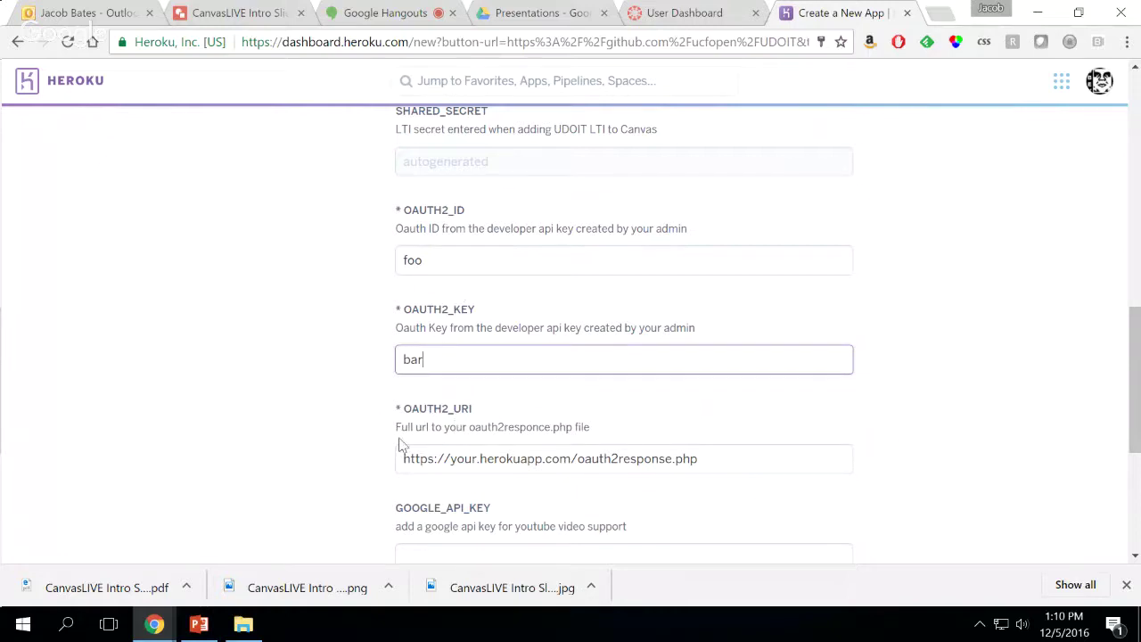
scroll(373, 437, down, 2)
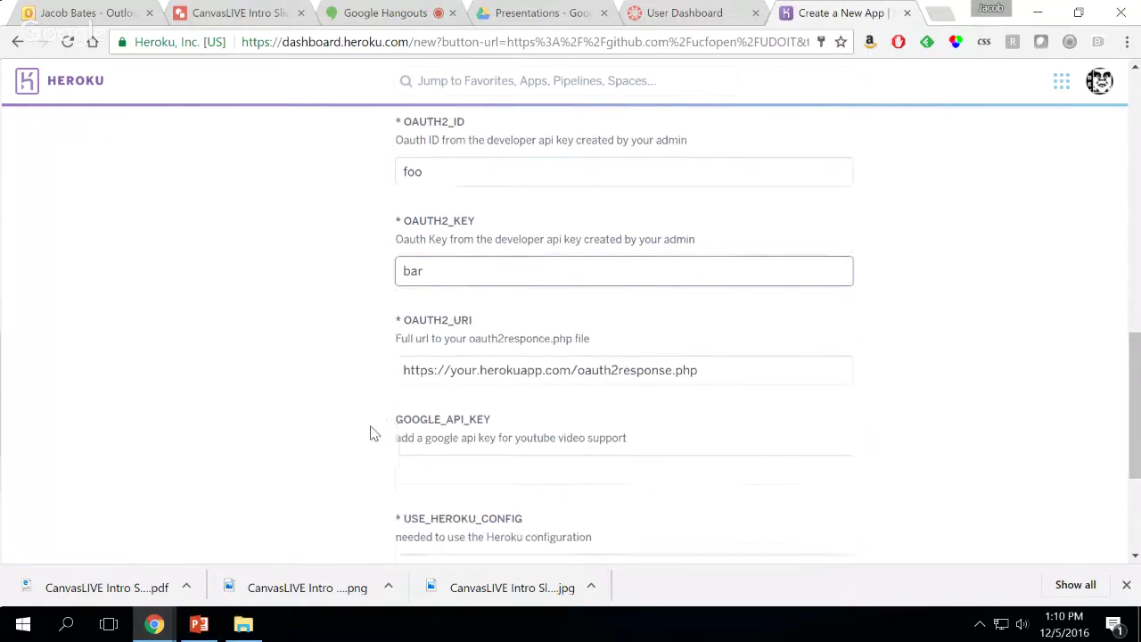
scroll(374, 432, down, 1)
click(517, 287)
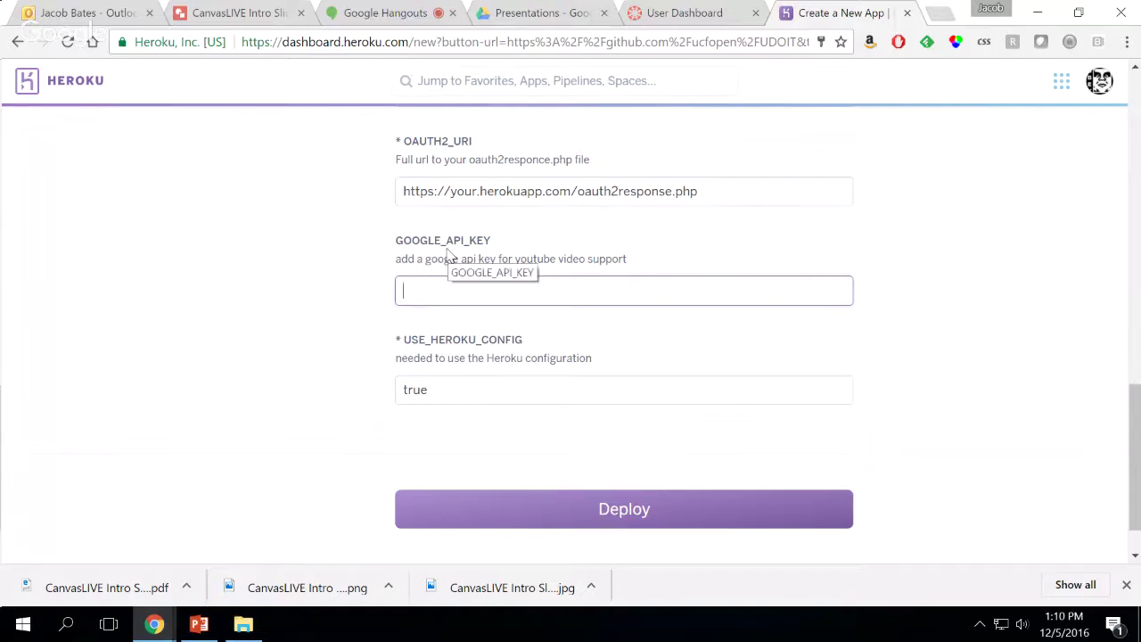
mouse_move(155, 628)
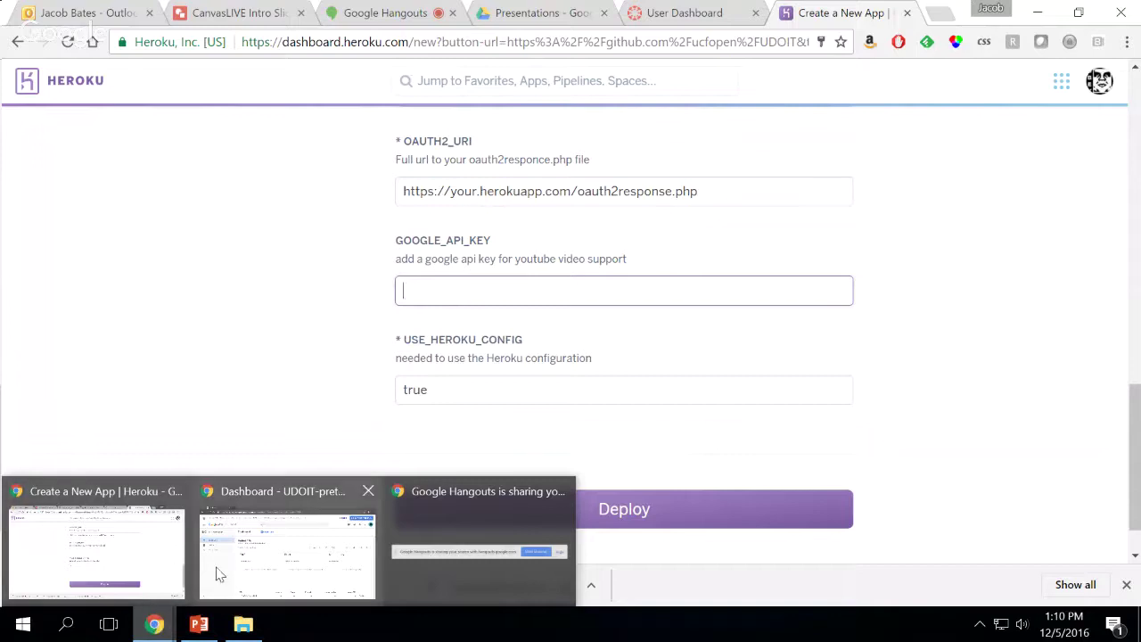
View the UDOIT-pretest Google APIs dashboard, then bring the UDOIT Installation PowerPoint deck forward
click(317, 560)
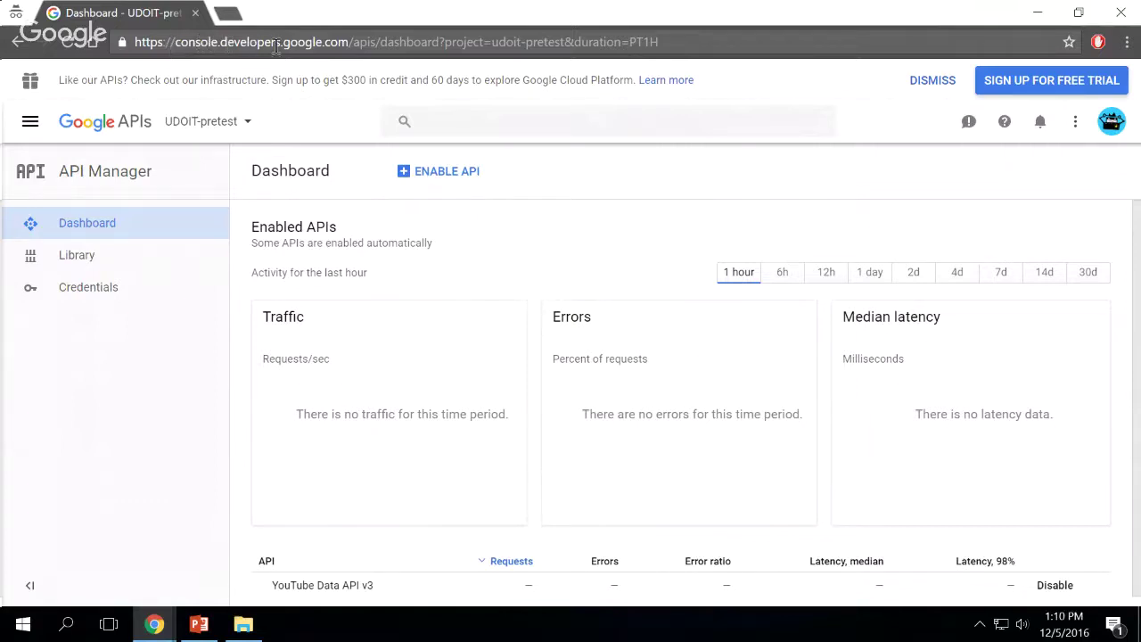
click(199, 624)
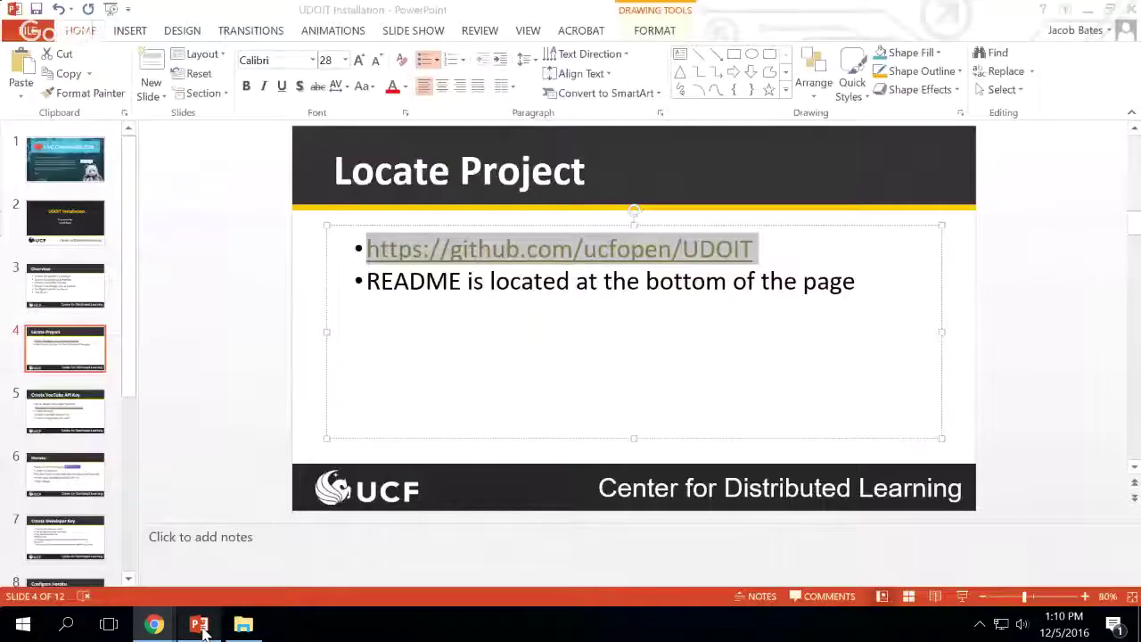
Present the Create YouTube API Key slide, then return to the Google APIs dashboard
click(72, 428)
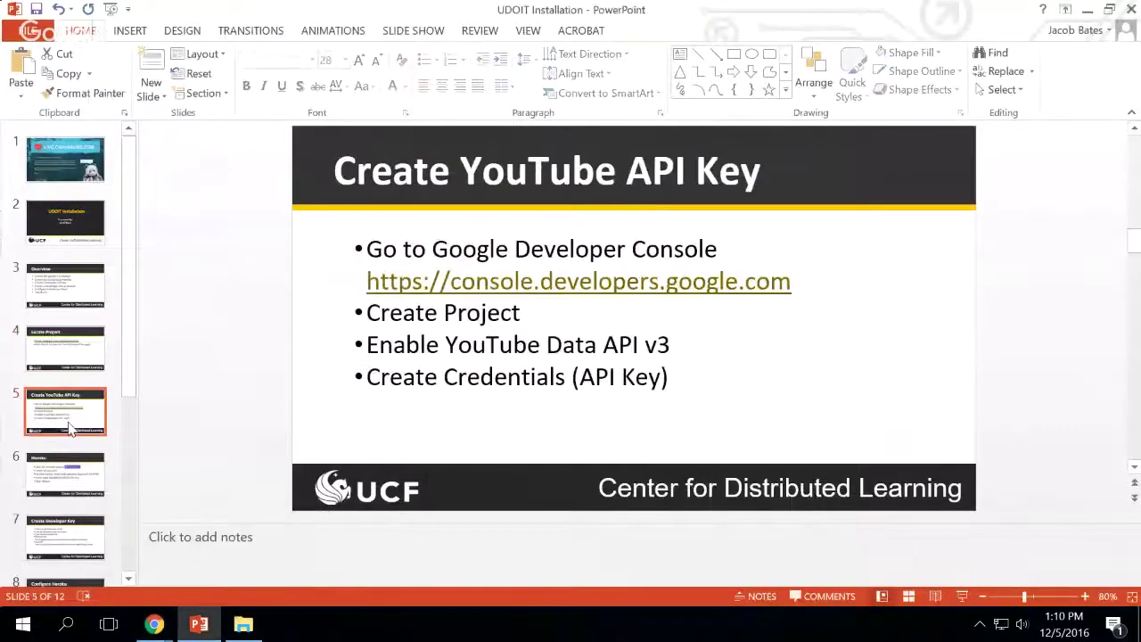
click(960, 597)
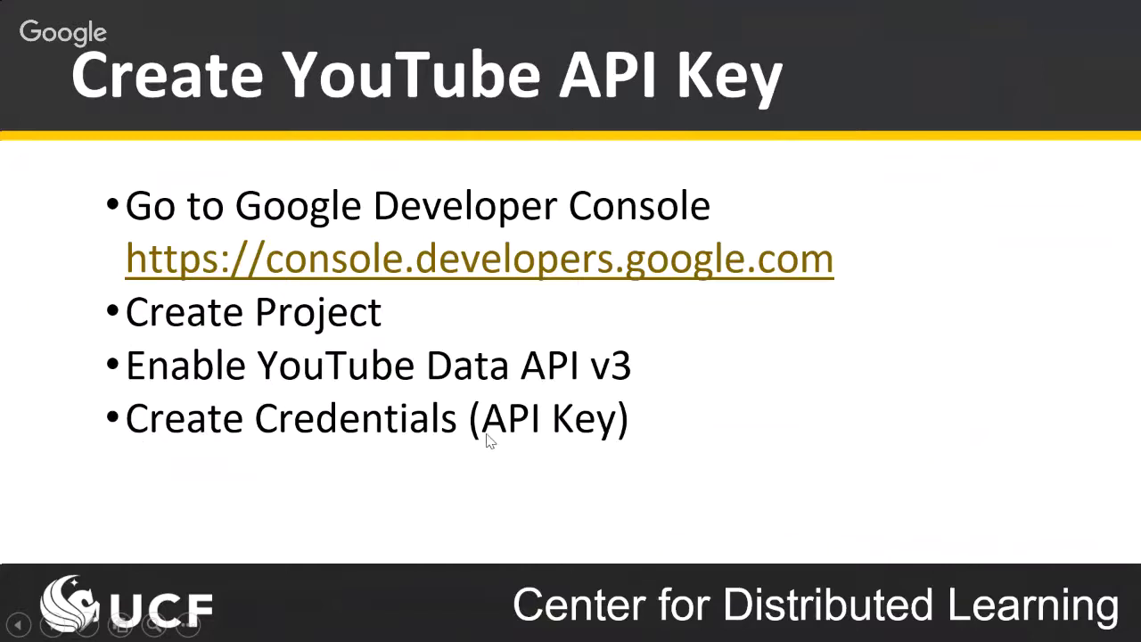
key(Escape)
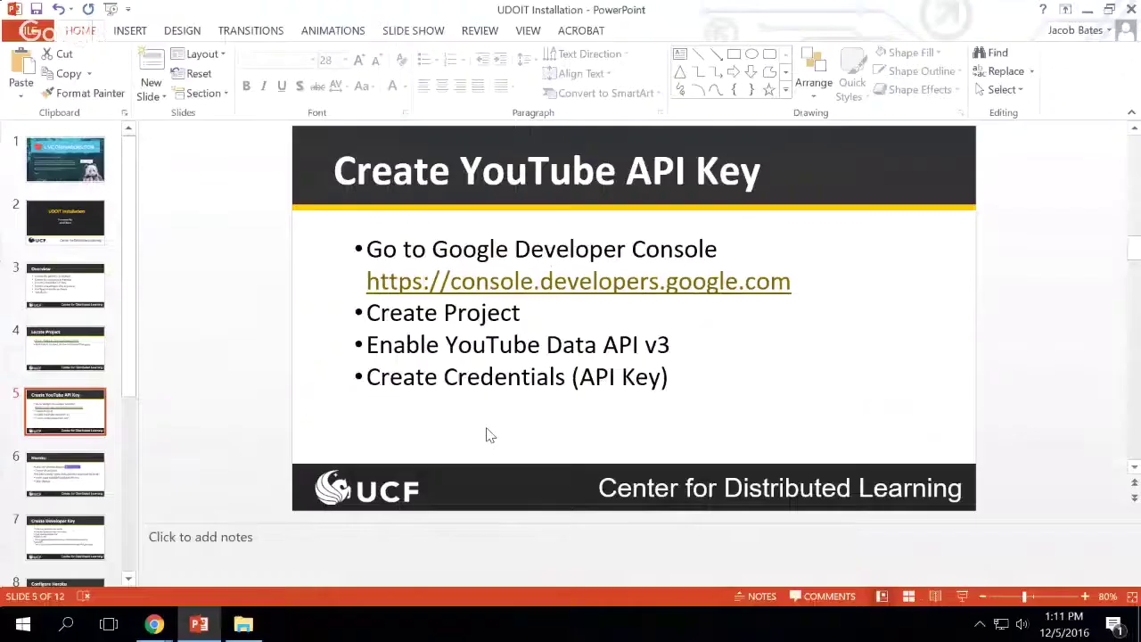
mouse_move(155, 627)
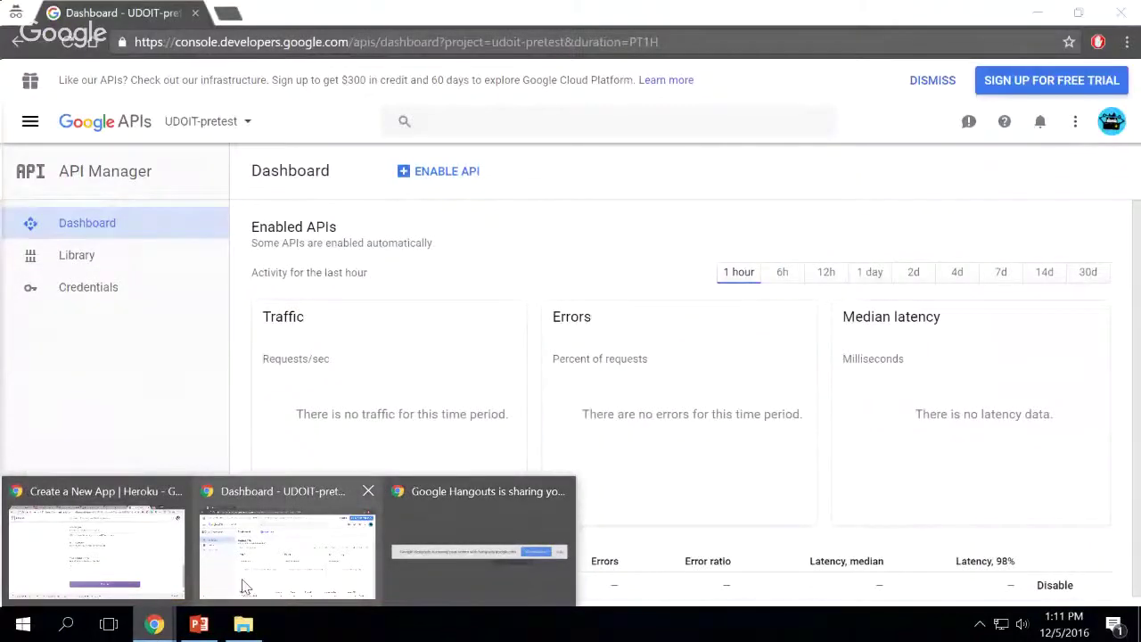
click(245, 587)
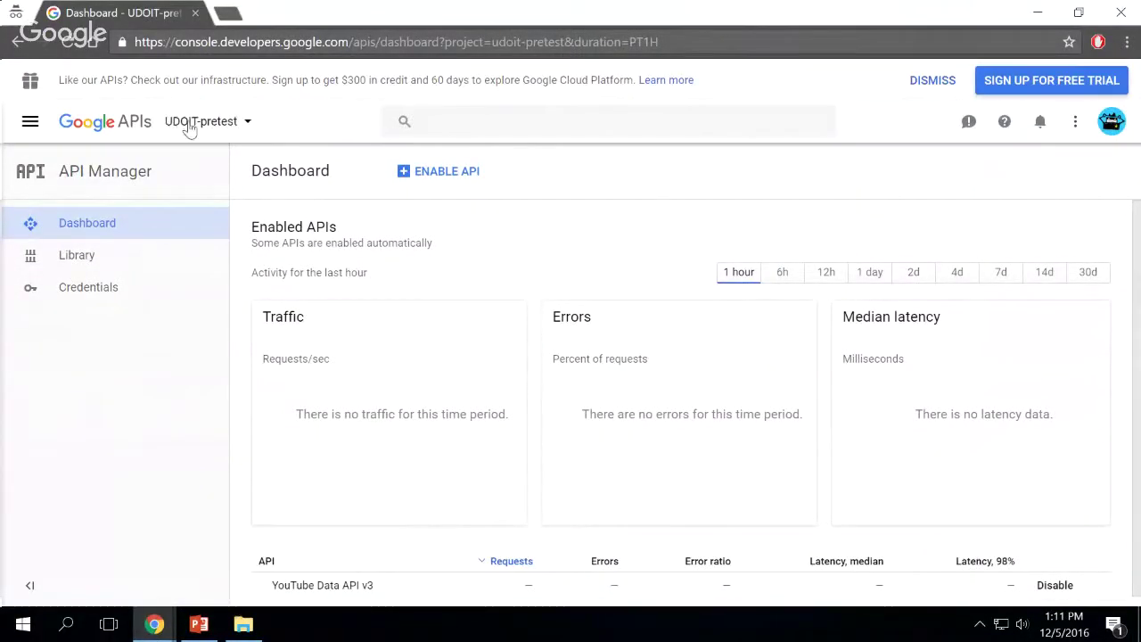
Create a Google API Console project called udoit-canvaslive from the project list
click(246, 127)
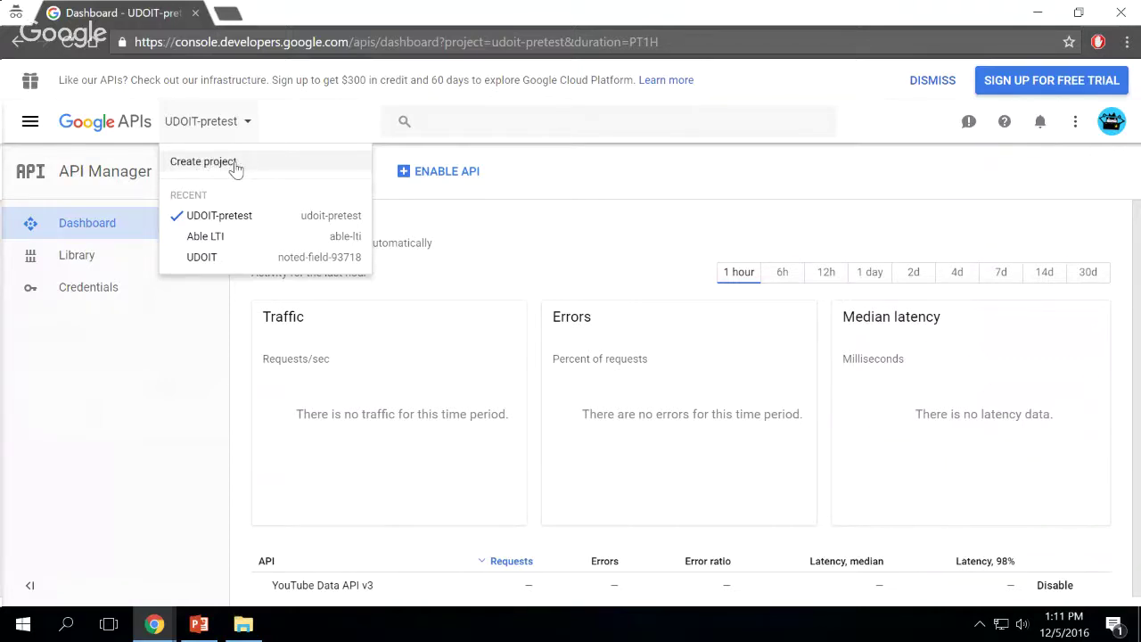
click(236, 164)
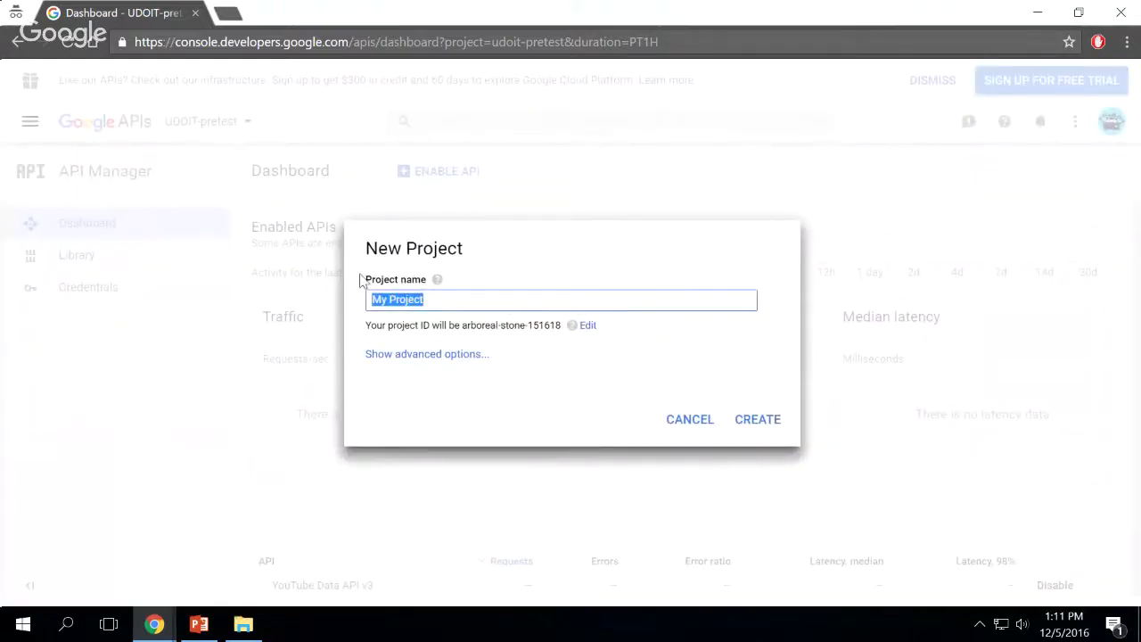
text(udoit-)
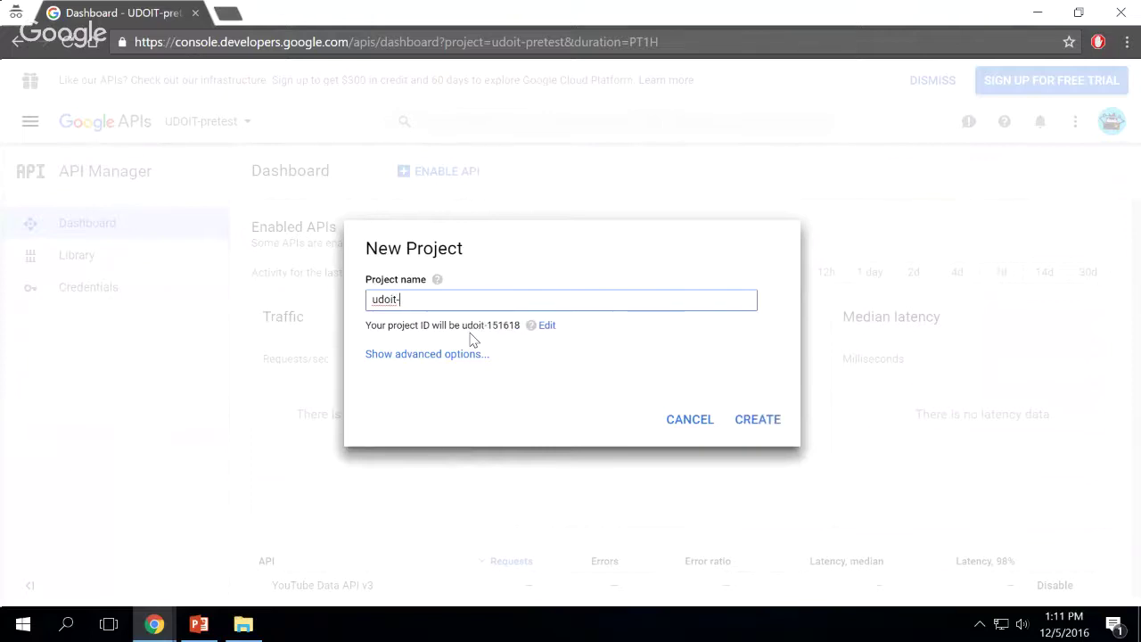
text(canvaslive)
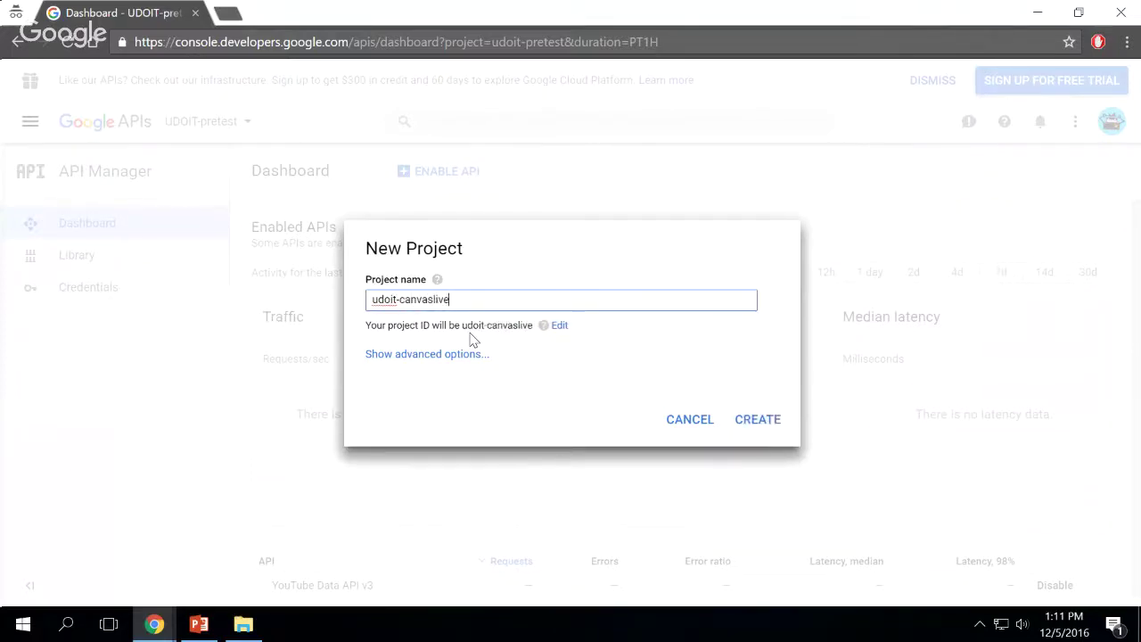
click(777, 431)
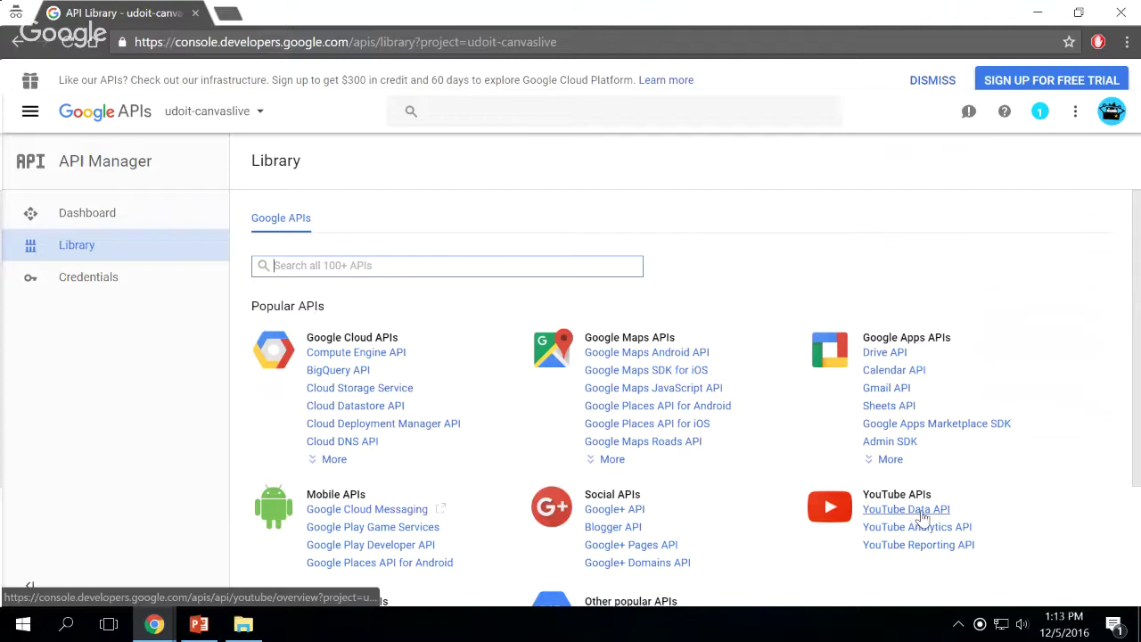
Enable YouTube Data API v3 from the API Library for udoit-canvaslive
click(923, 517)
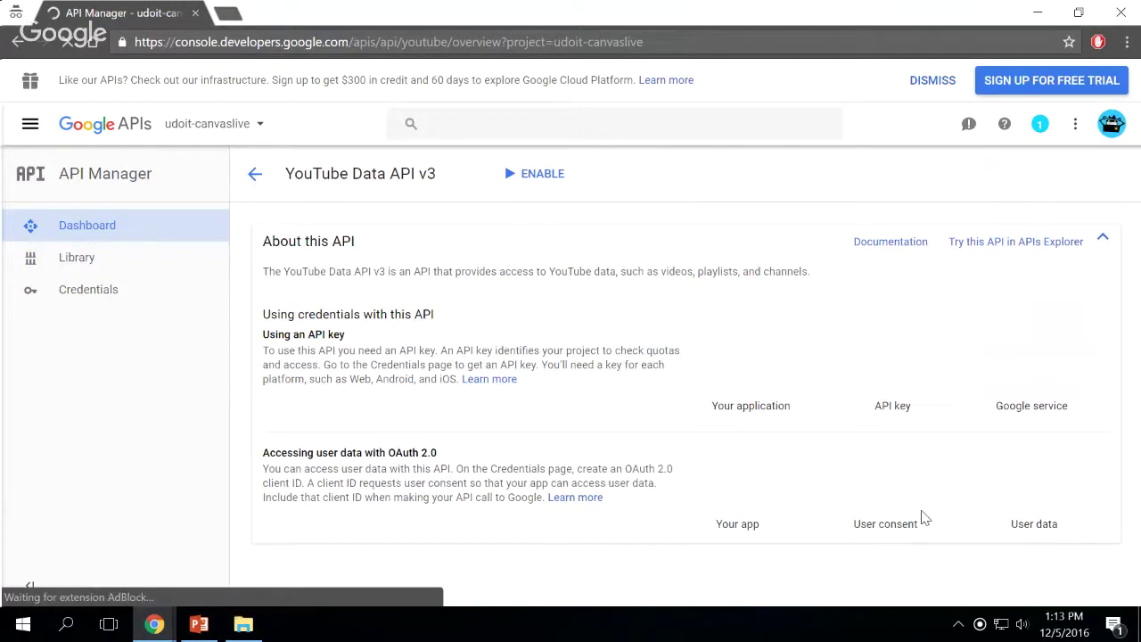
click(547, 175)
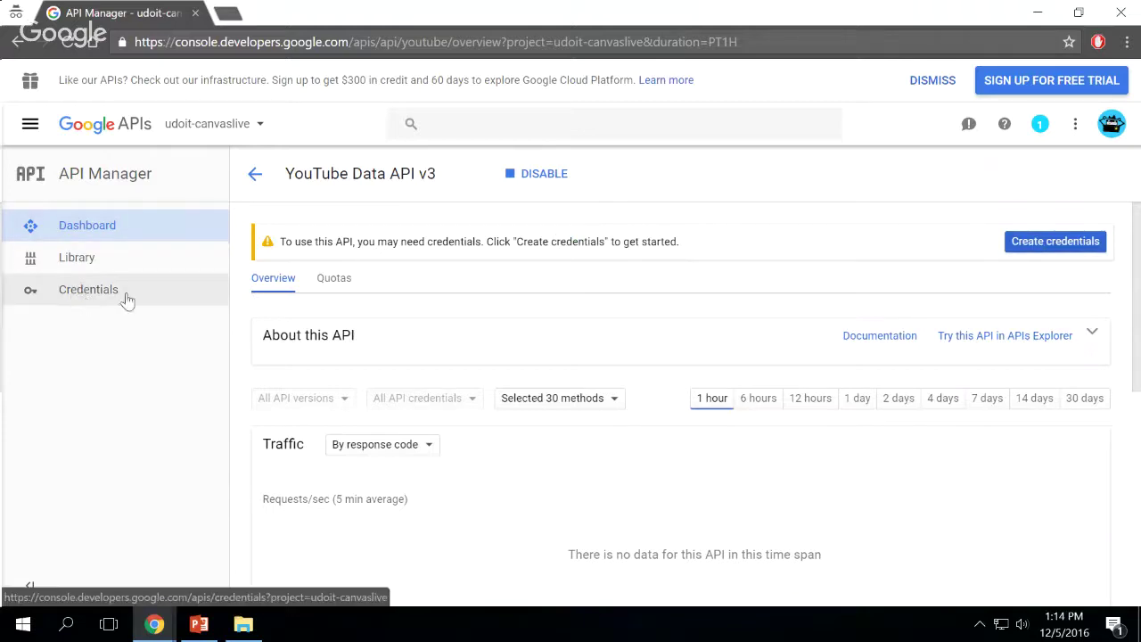
Generate an API key for YouTube Data API v3, called from a web server for public data
click(1047, 250)
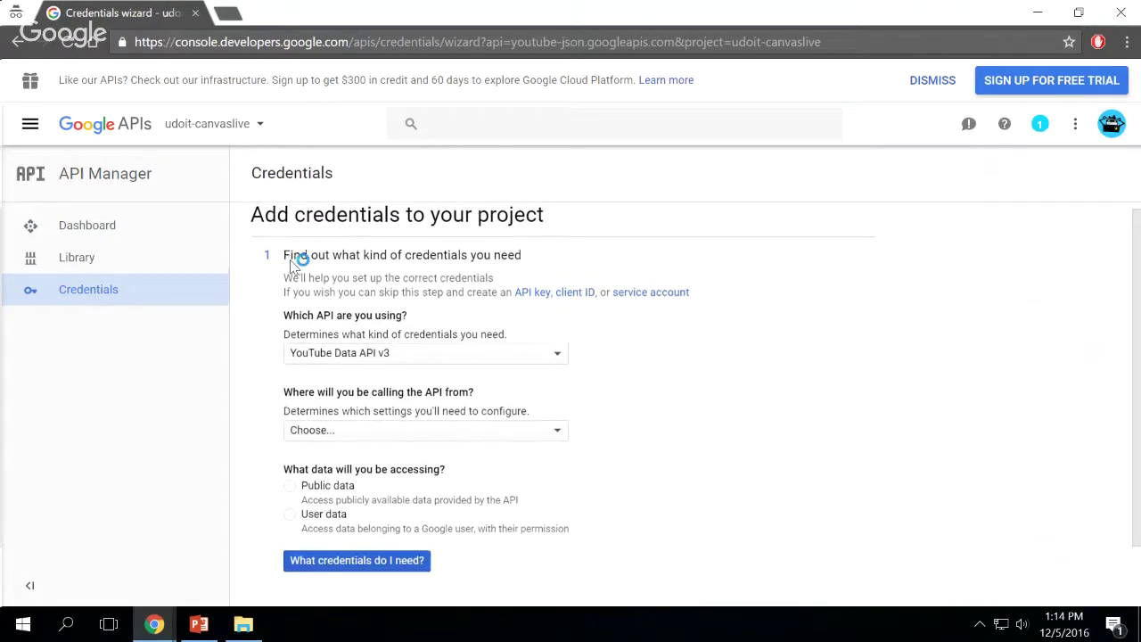
scroll(312, 285, down, 1)
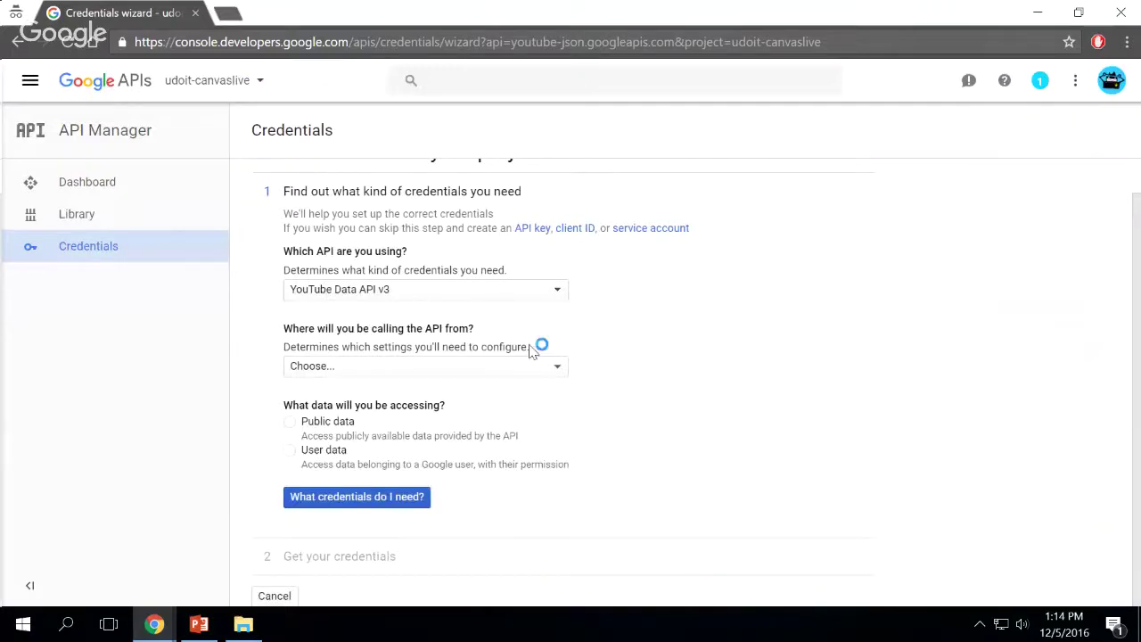
click(512, 374)
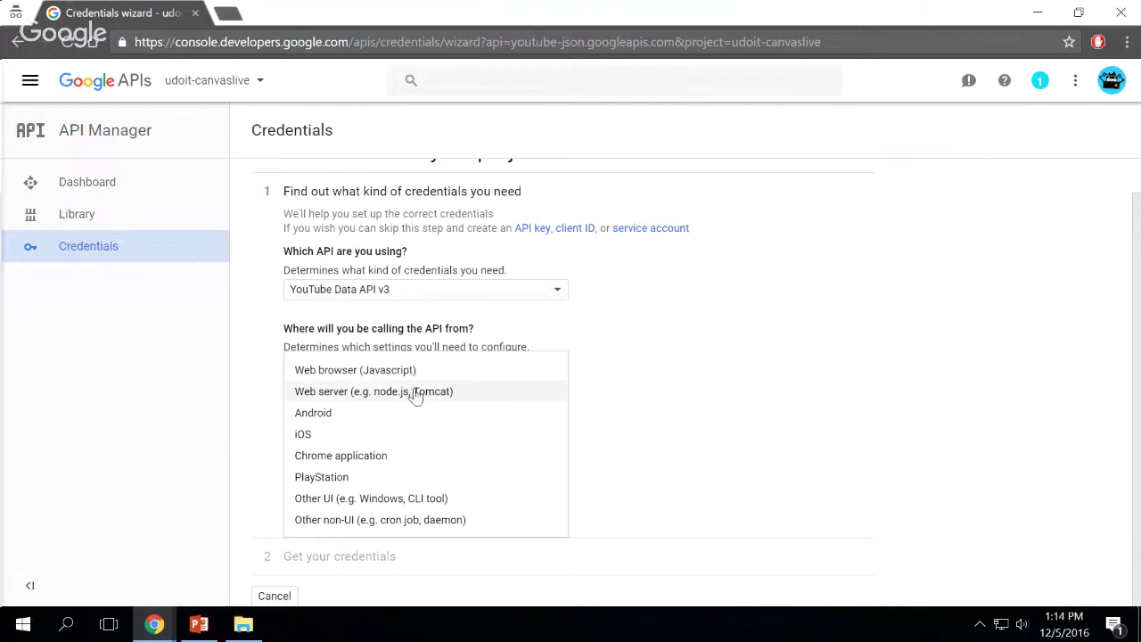
click(360, 395)
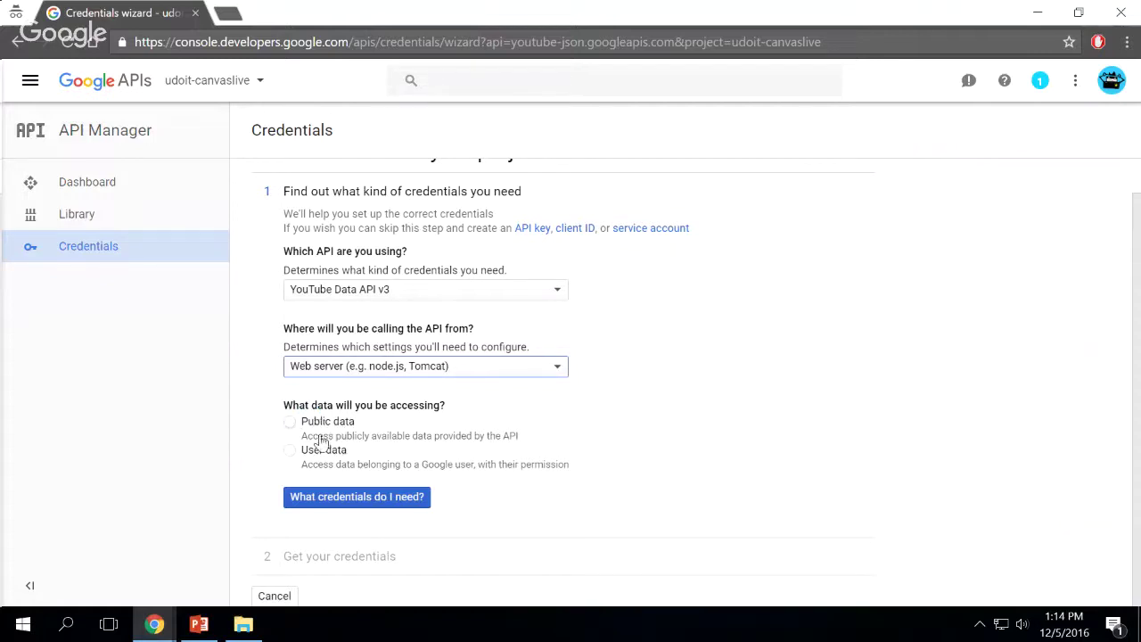
click(287, 425)
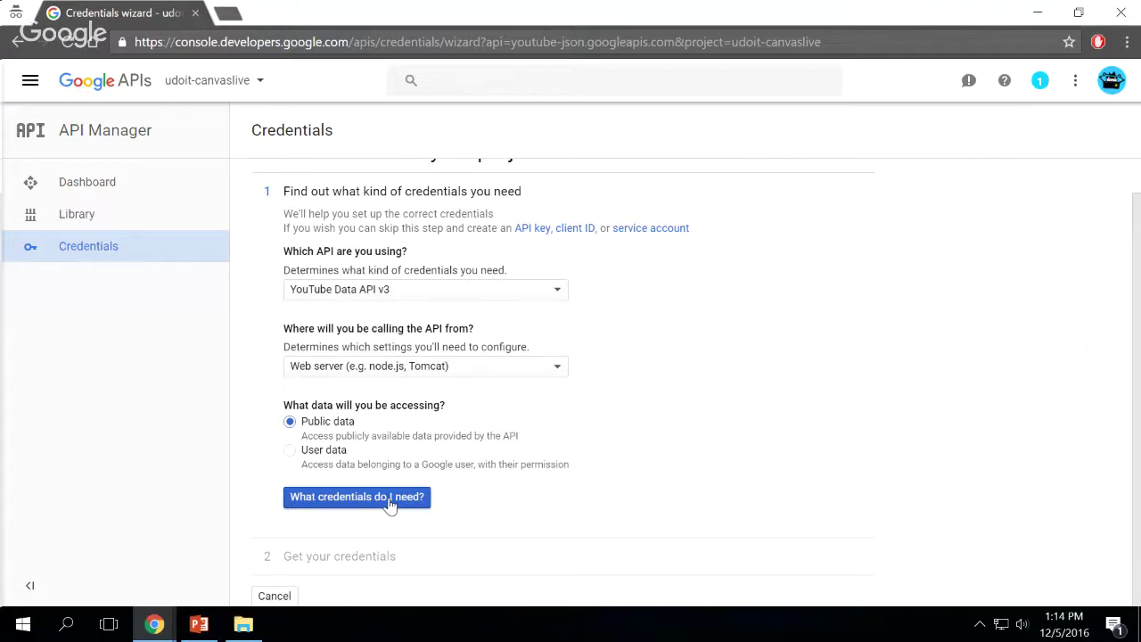
click(390, 504)
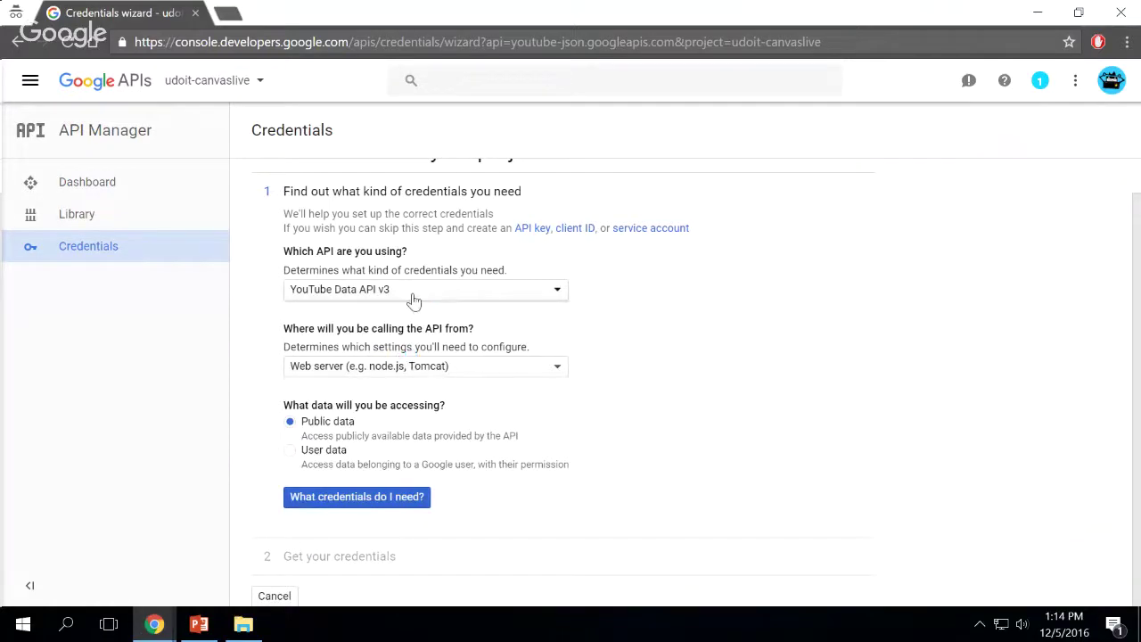
click(390, 497)
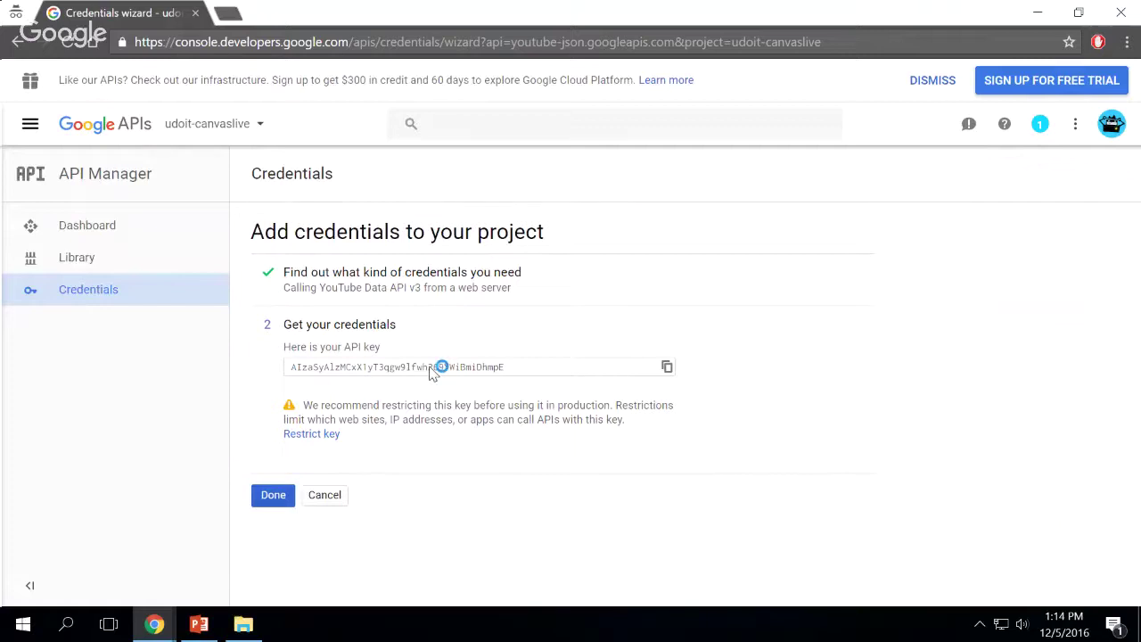
Select the newly generated YouTube API key for copying
click(328, 435)
click(395, 373)
key(ctrl+c)
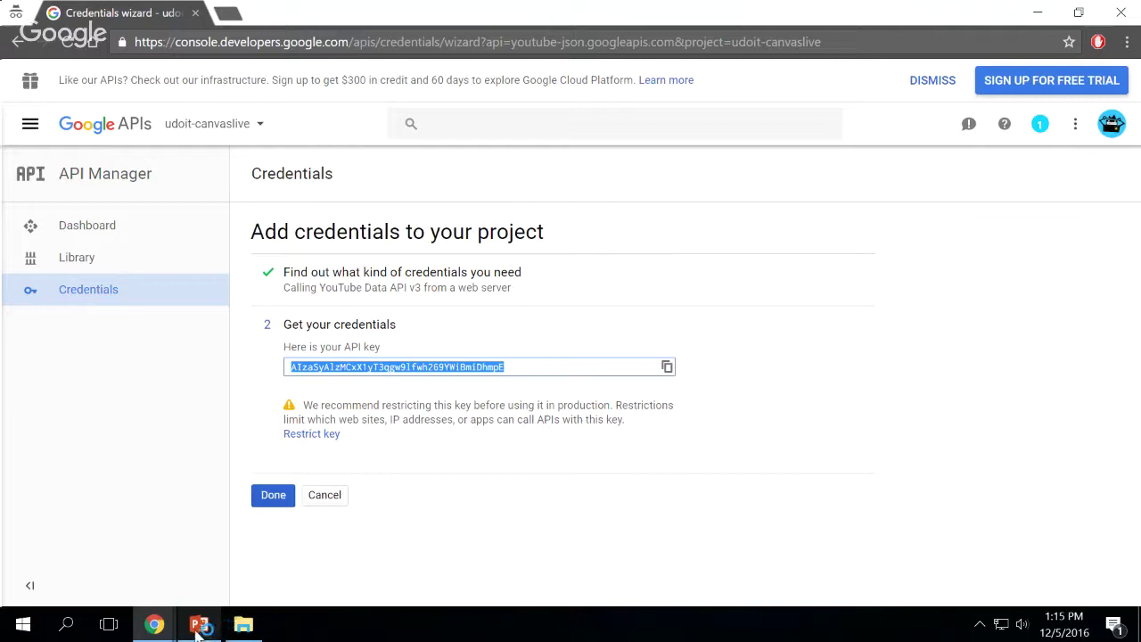
Paste the Google API key into the GOOGLE_API_KEY field and start deploying the app
click(154, 624)
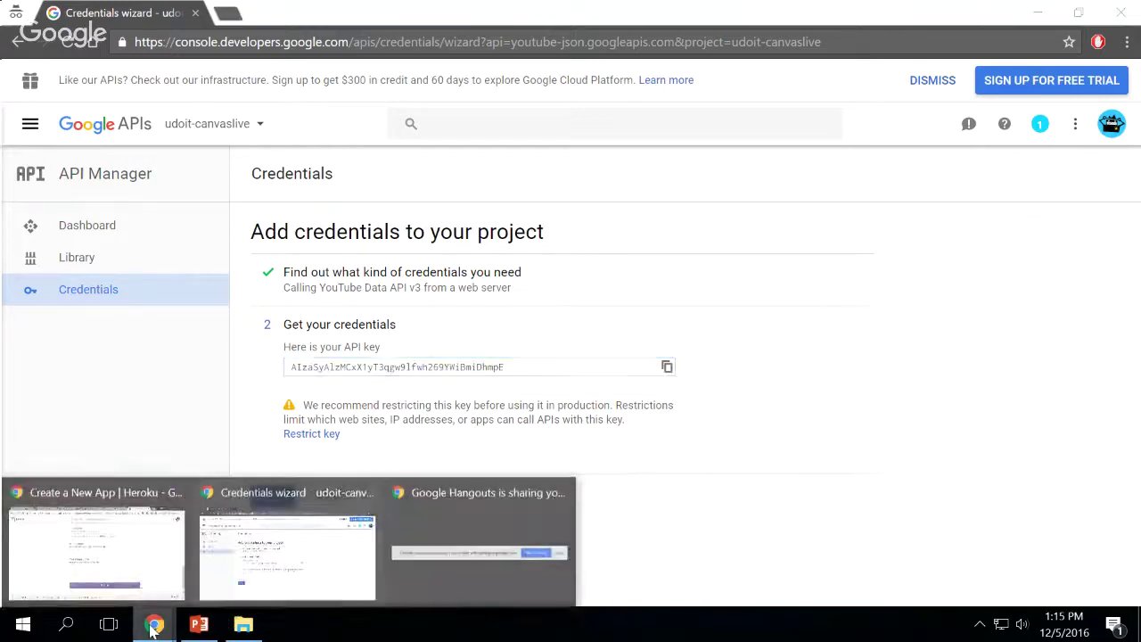
click(101, 566)
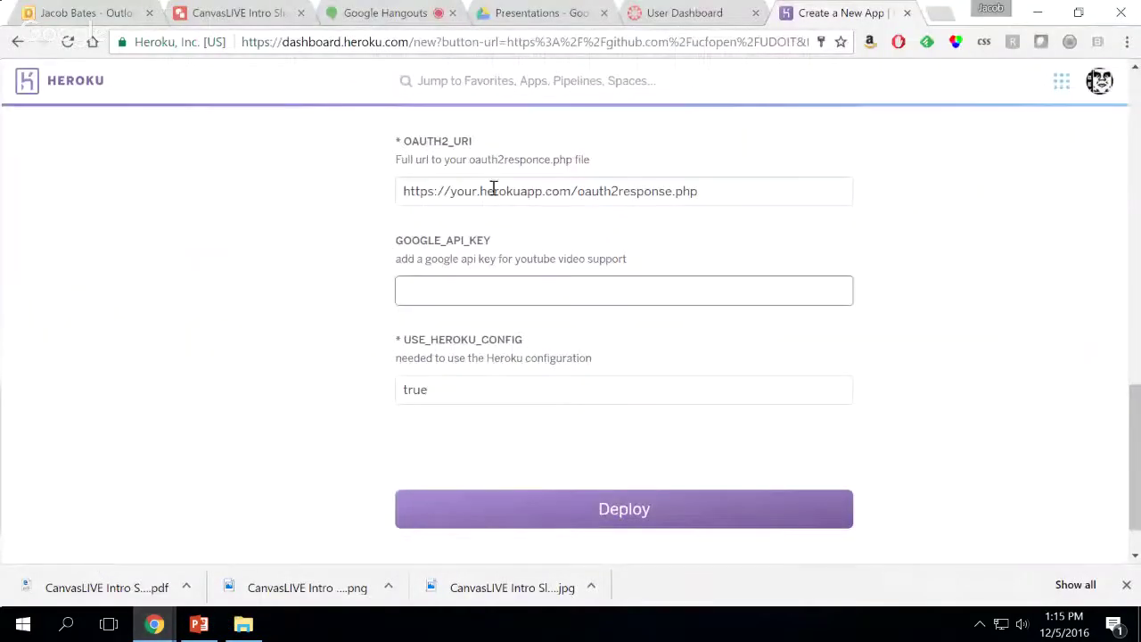
right_click(529, 288)
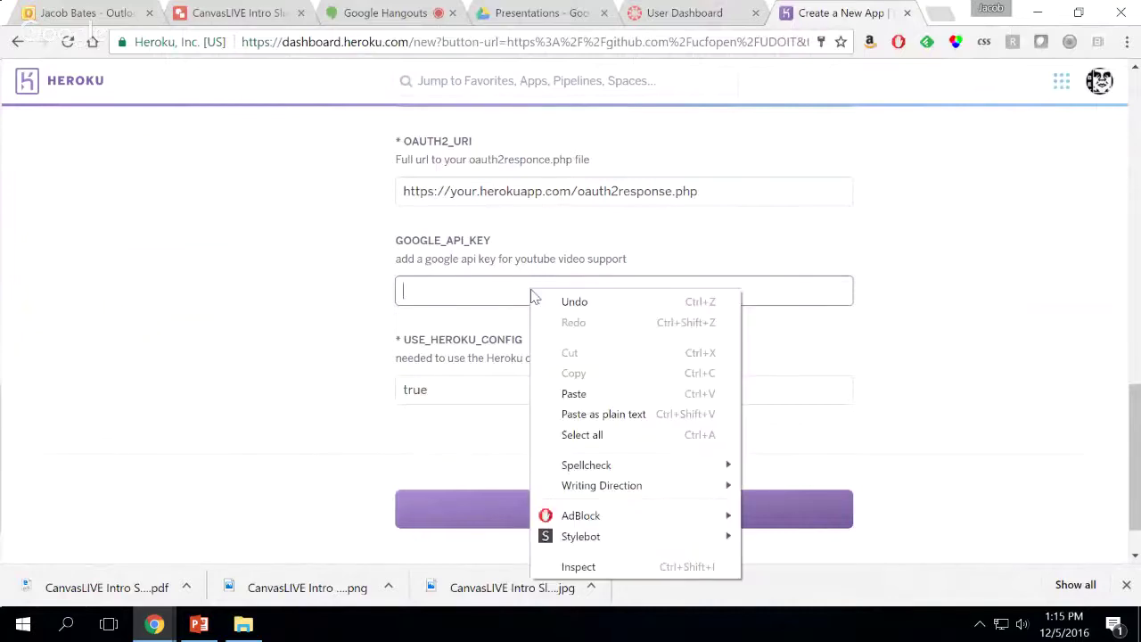
click(593, 403)
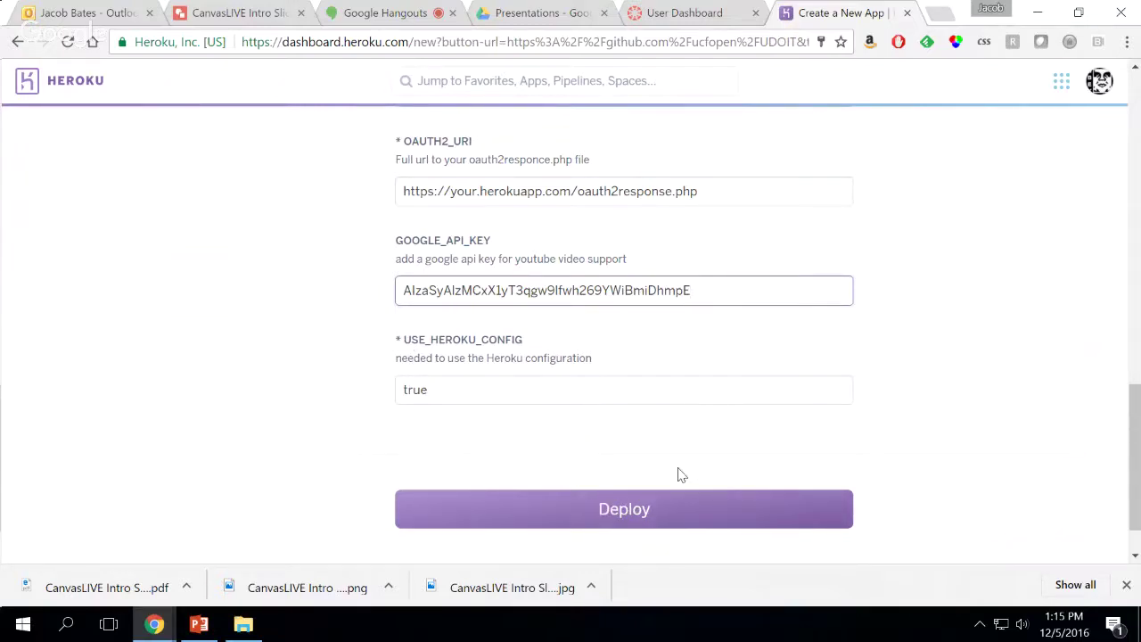
click(671, 511)
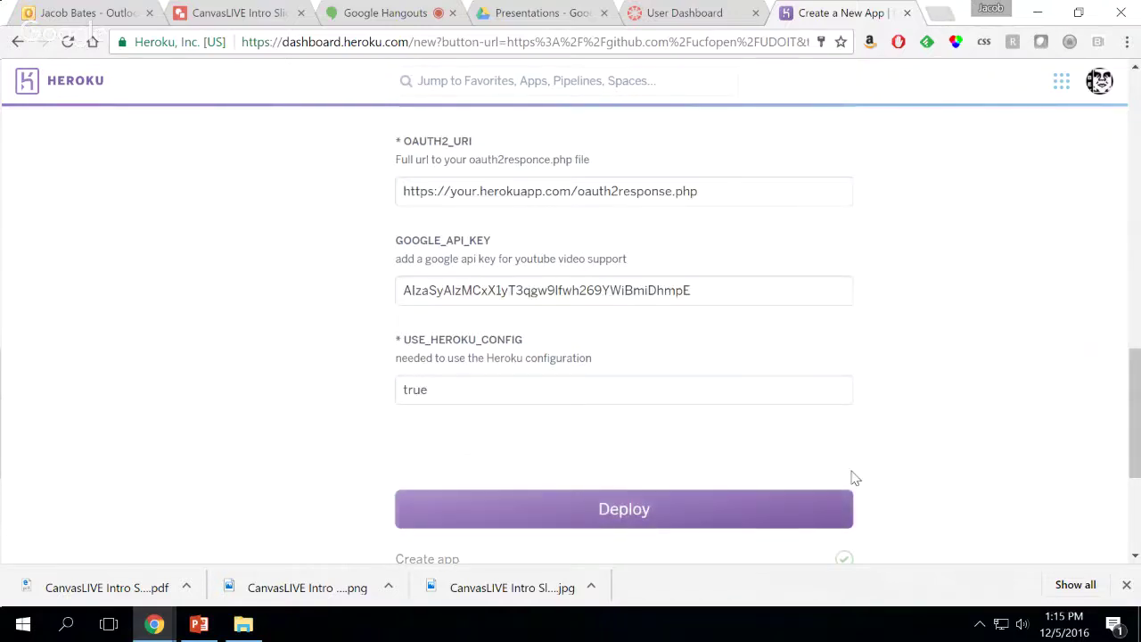
Scroll through the build log to follow the deploy progress
scroll(853, 476, down, 3)
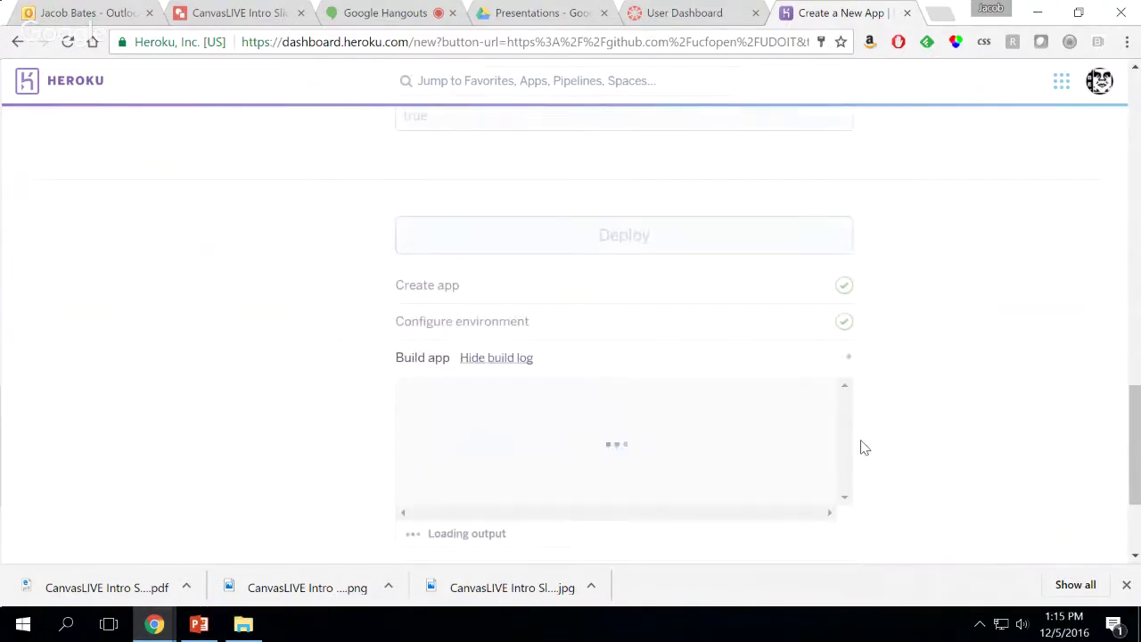
scroll(925, 437, down, 2)
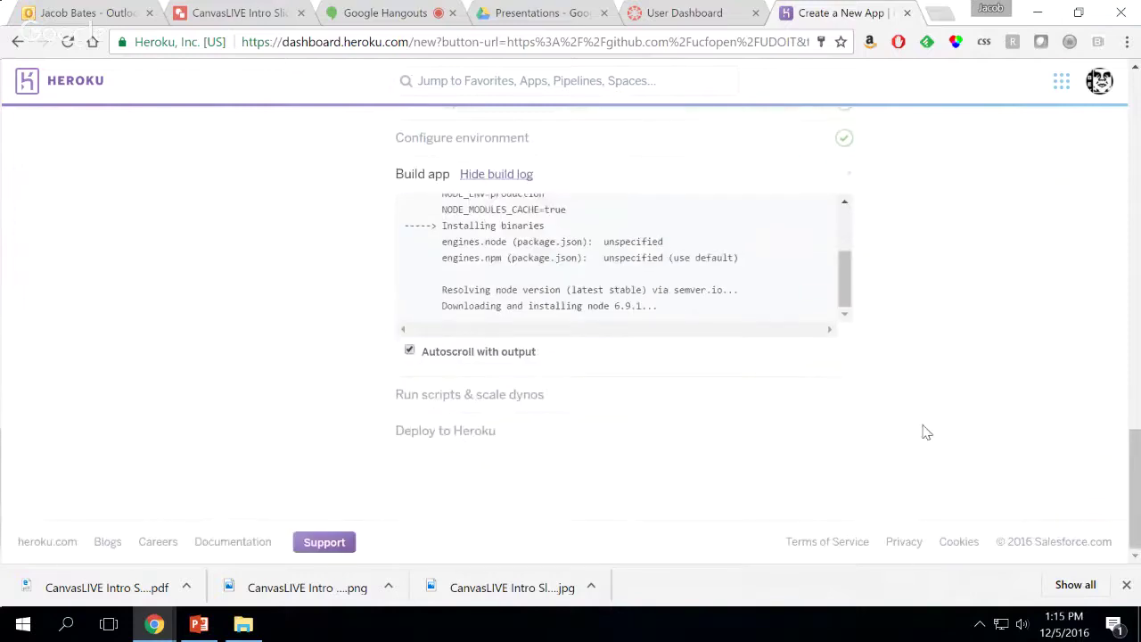
scroll(927, 434, up, 1)
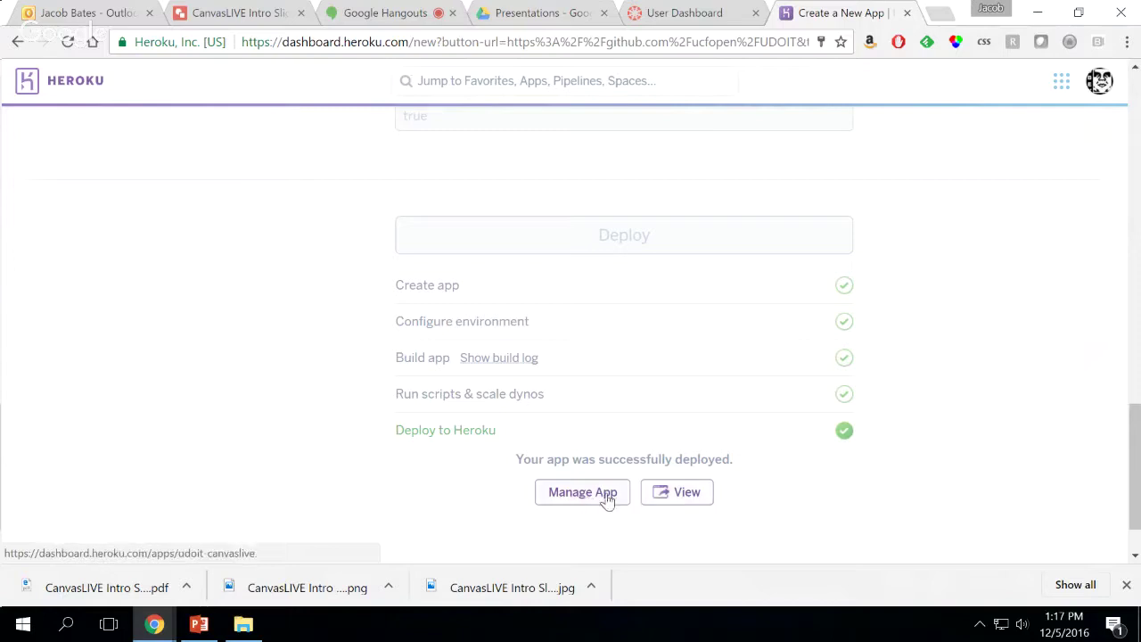
Open the deployed udoit-canvaslive app in a new tab
click(681, 499)
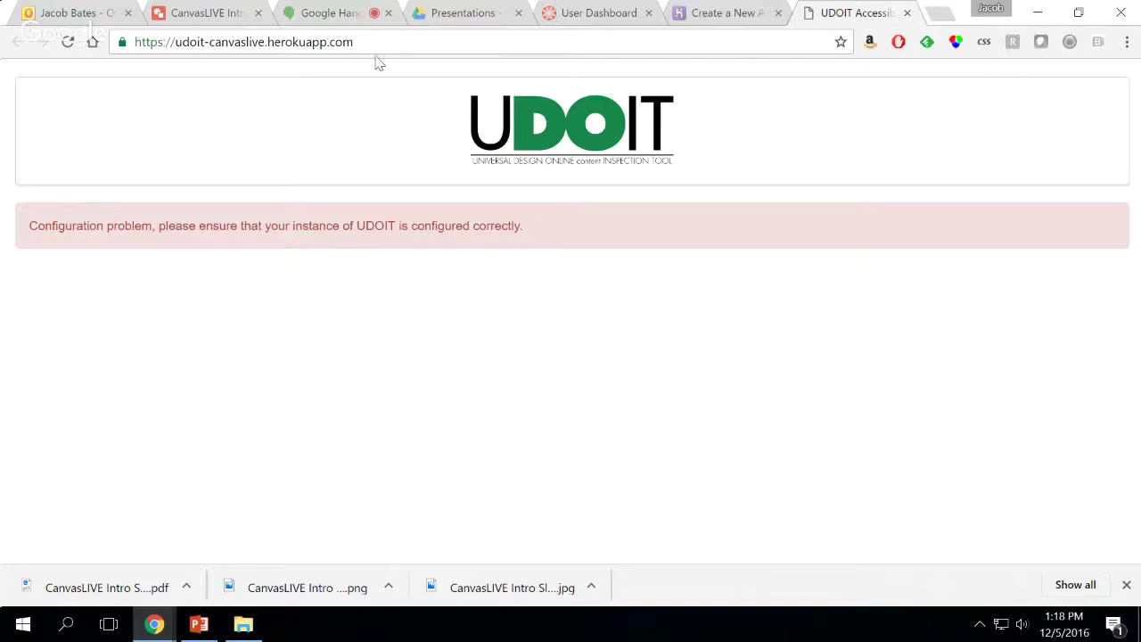
Go from the deployment page to the udoit-canvaslive app's Settings page
click(727, 13)
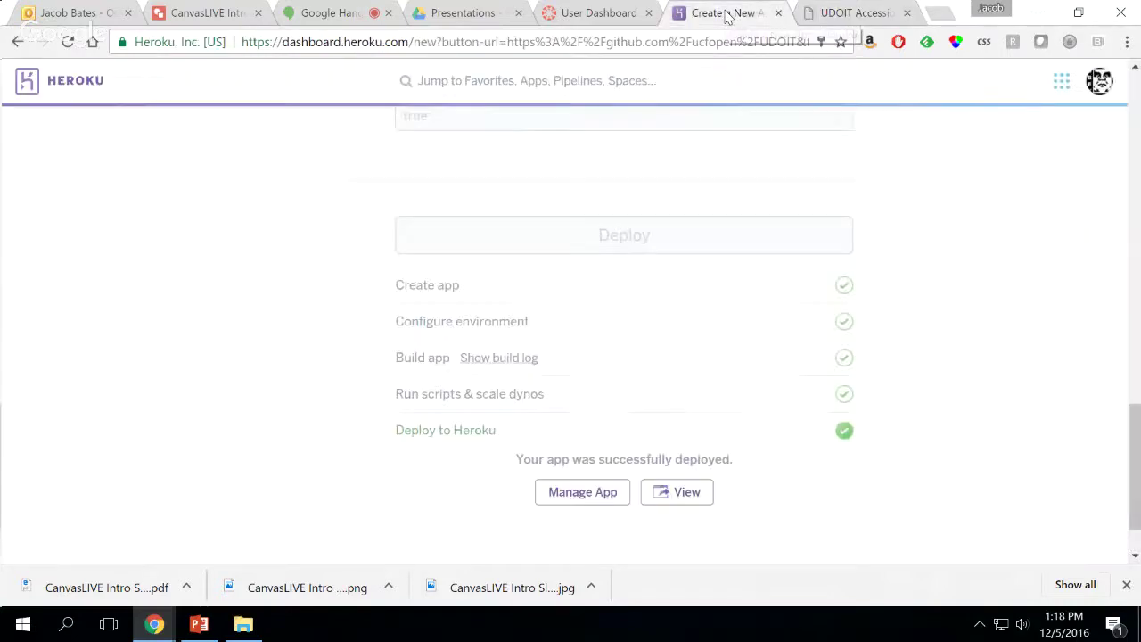
click(586, 496)
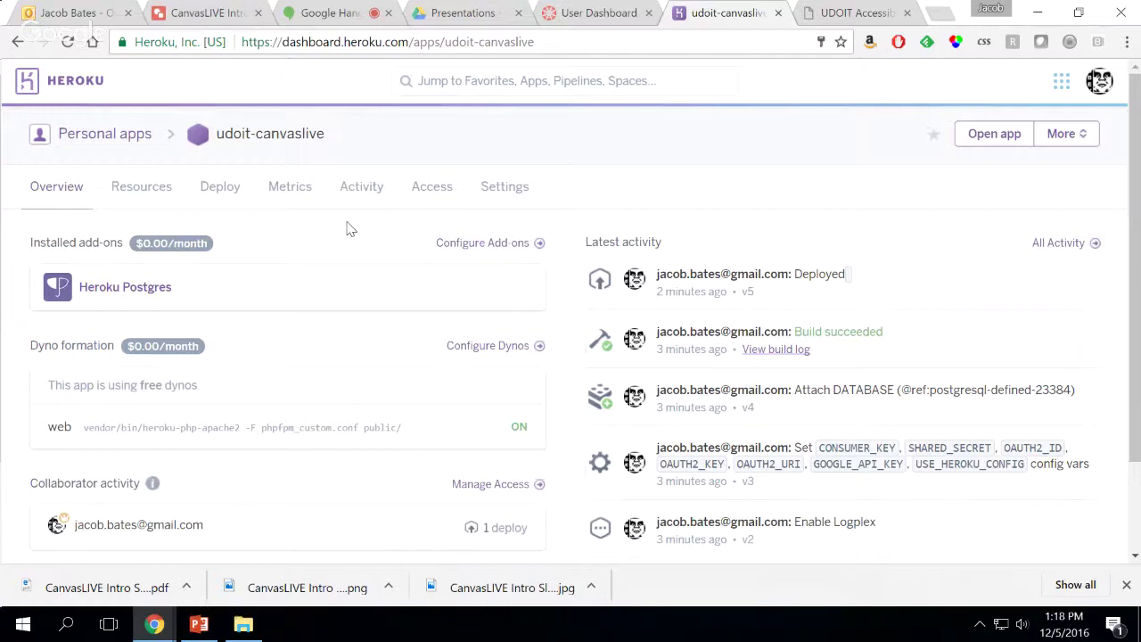
click(505, 191)
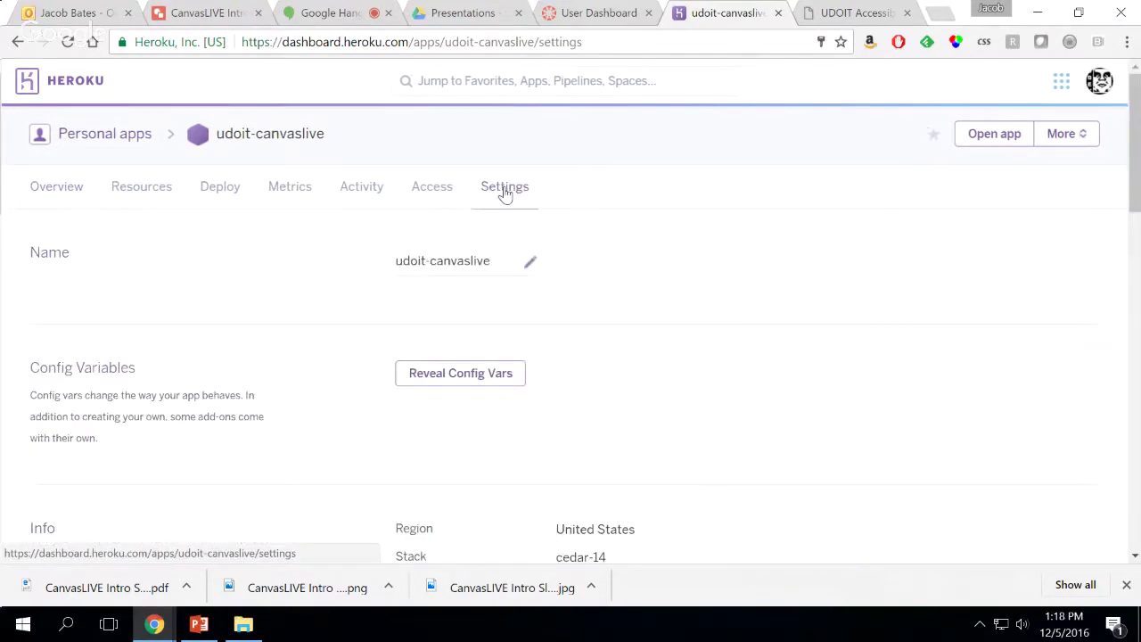
Reveal the config vars and scroll down to the placeholder OAUTH2_URI row
scroll(326, 276, down, 1)
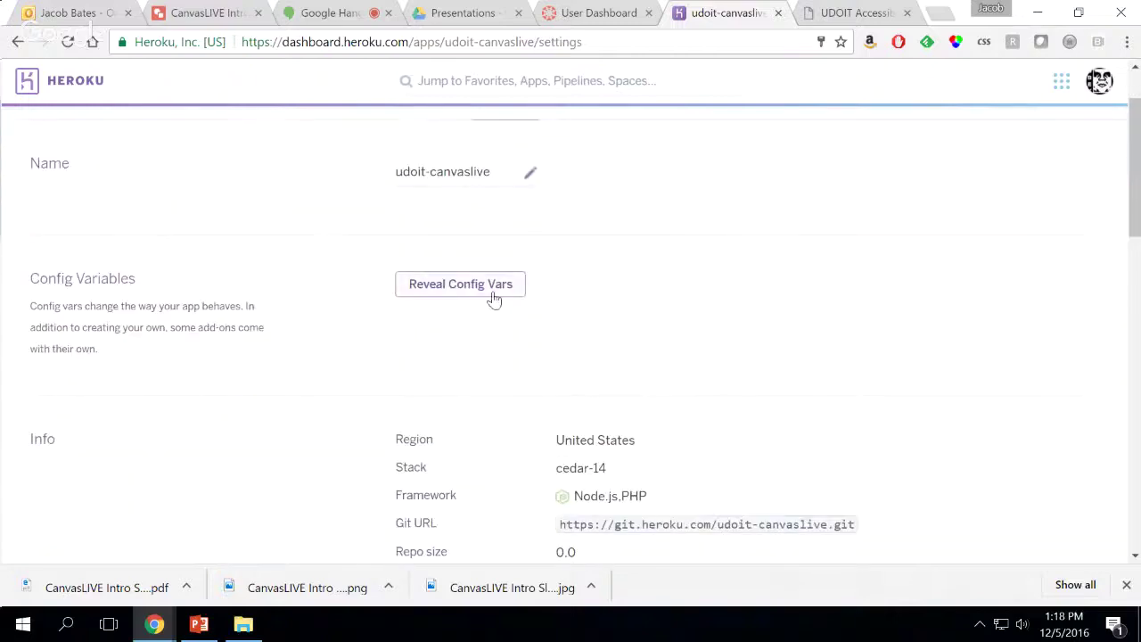
click(457, 290)
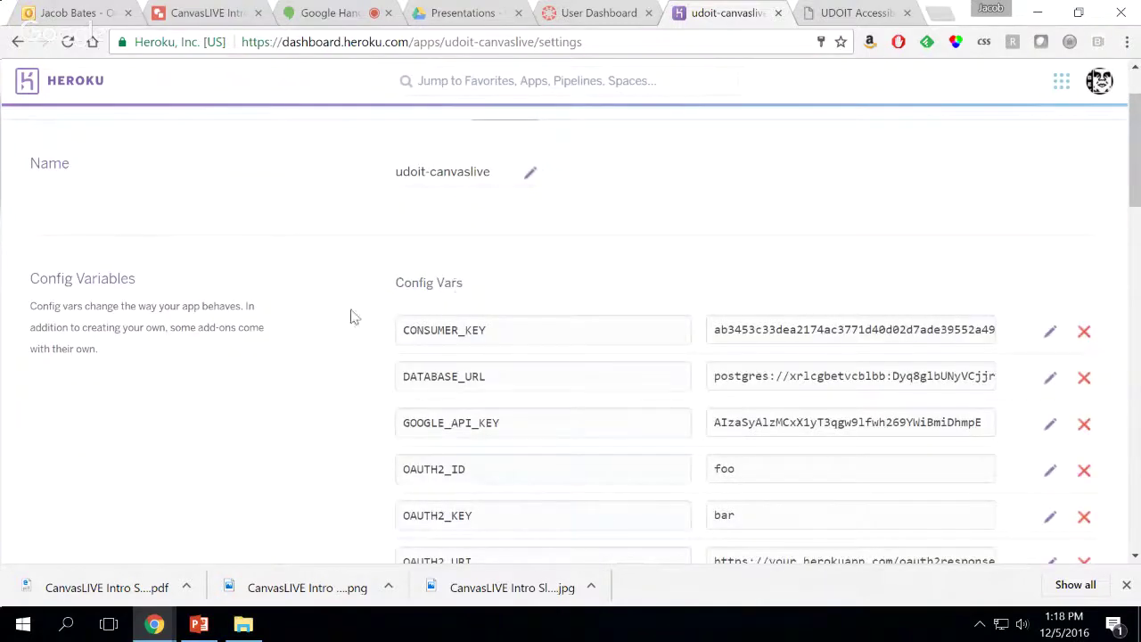
scroll(323, 320, down, 2)
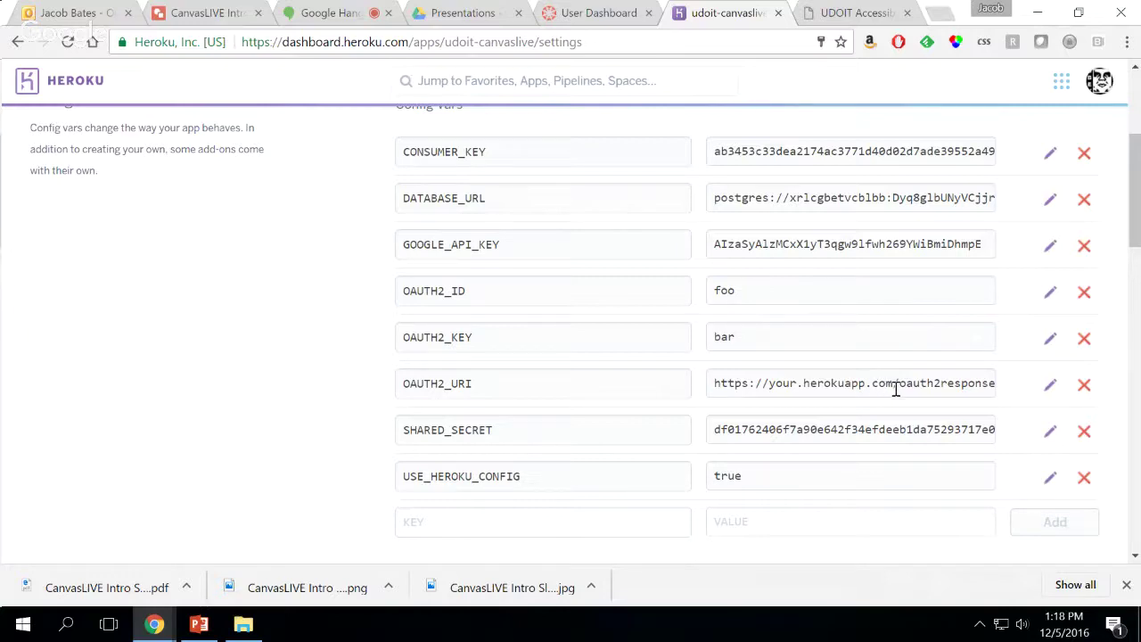
Edit OAUTH2_URI and copy the deployed UDOIT app's web address
click(1051, 388)
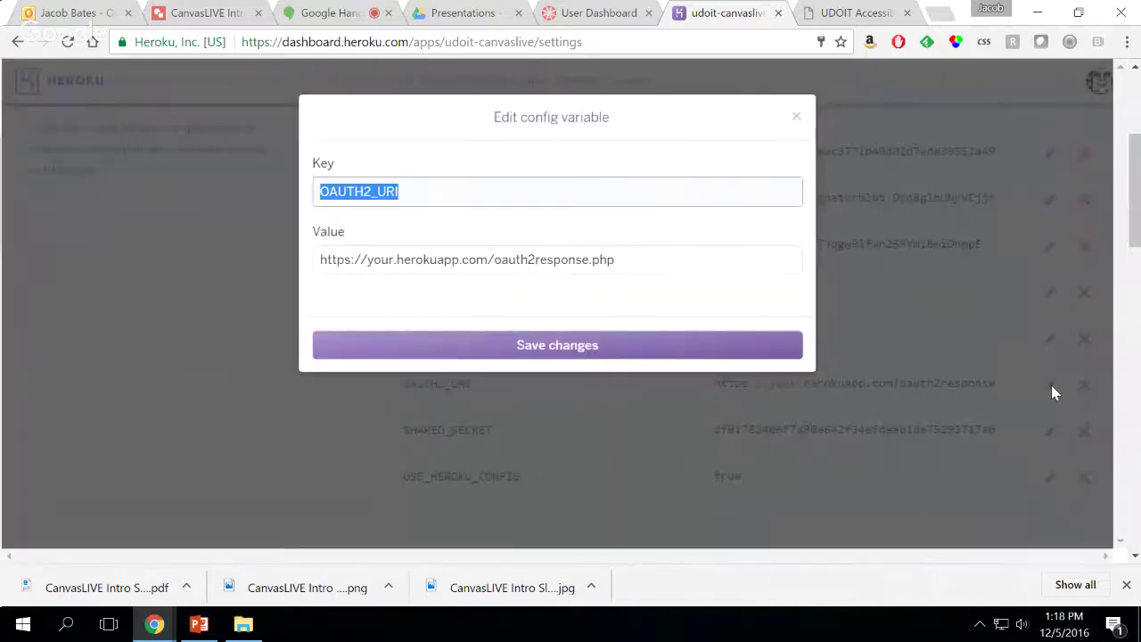
click(877, 17)
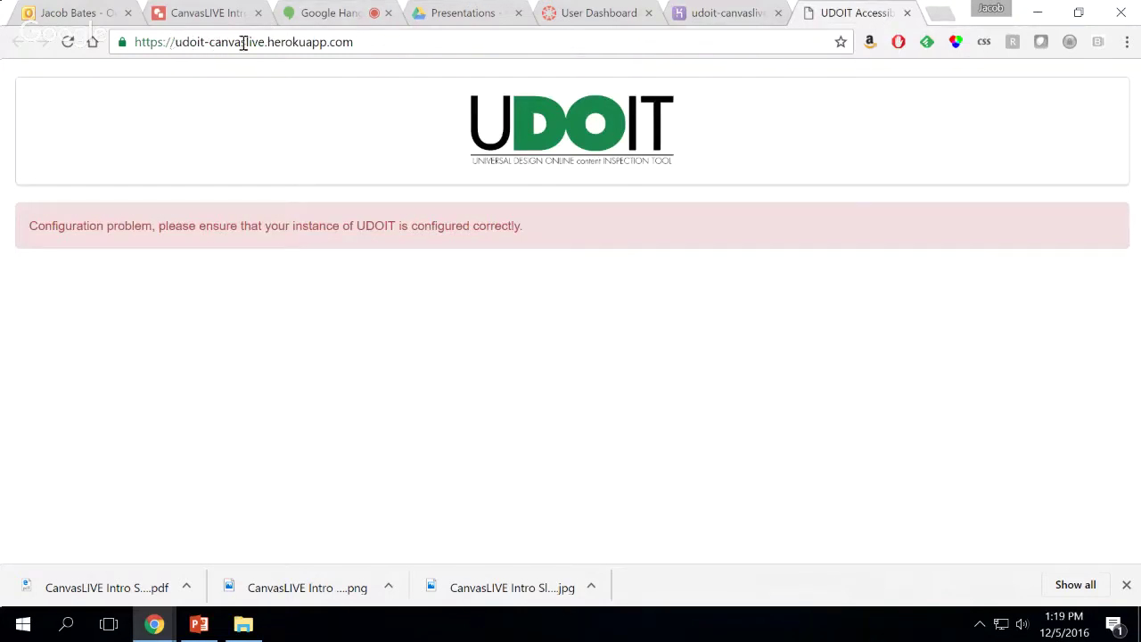
click(381, 41)
key(ctrl+c)
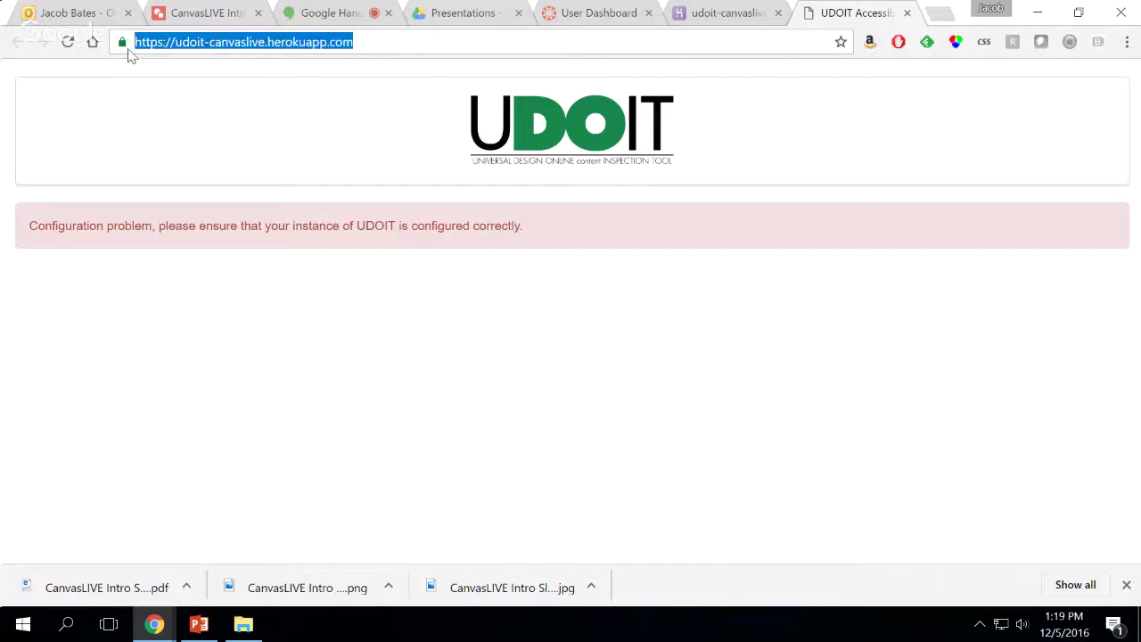
click(745, 14)
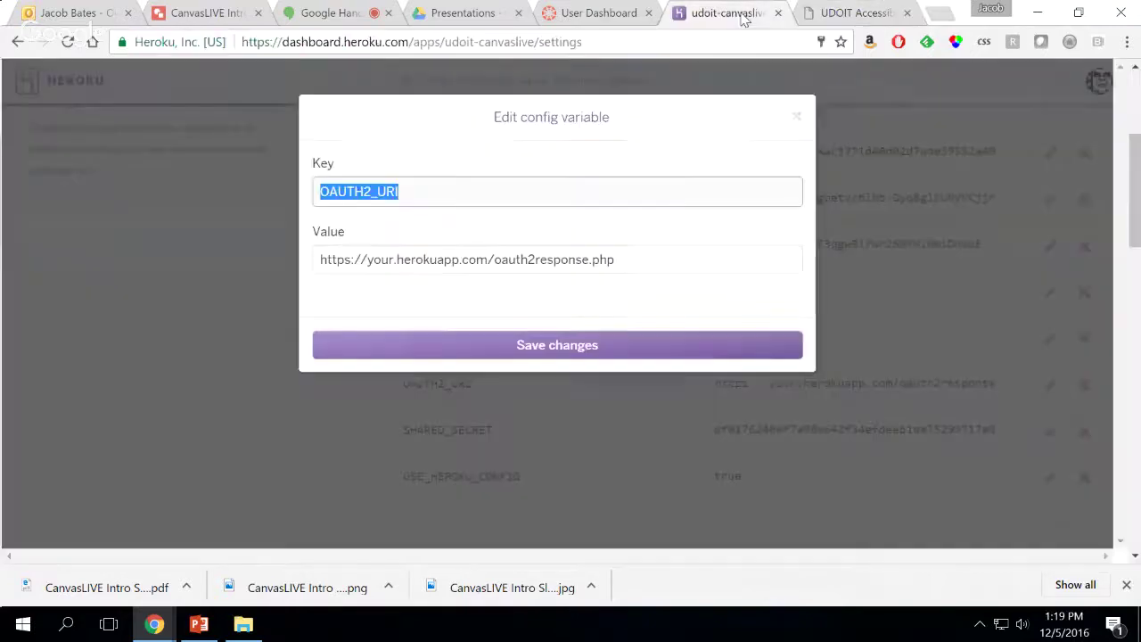
click(509, 258)
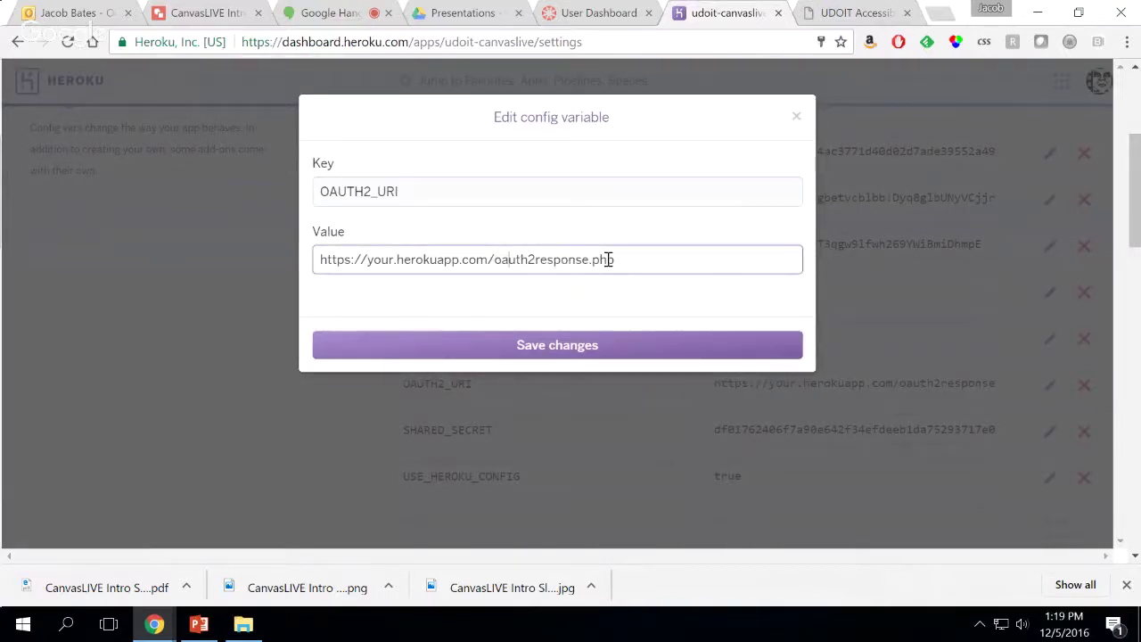
drag(487, 259, 308, 260)
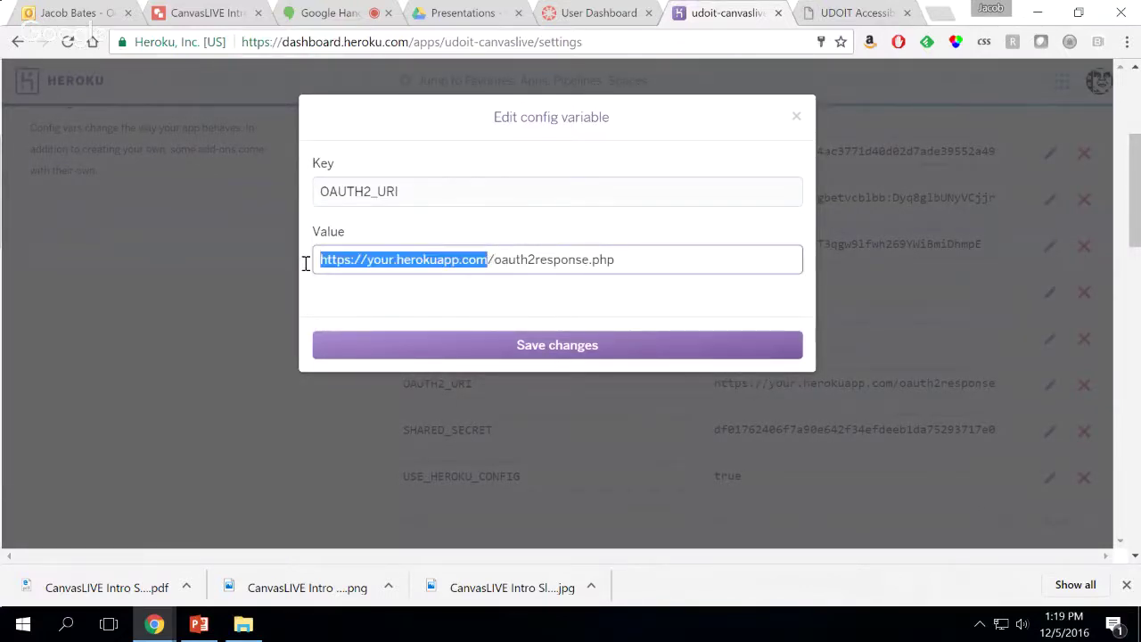
key(ctrl+v)
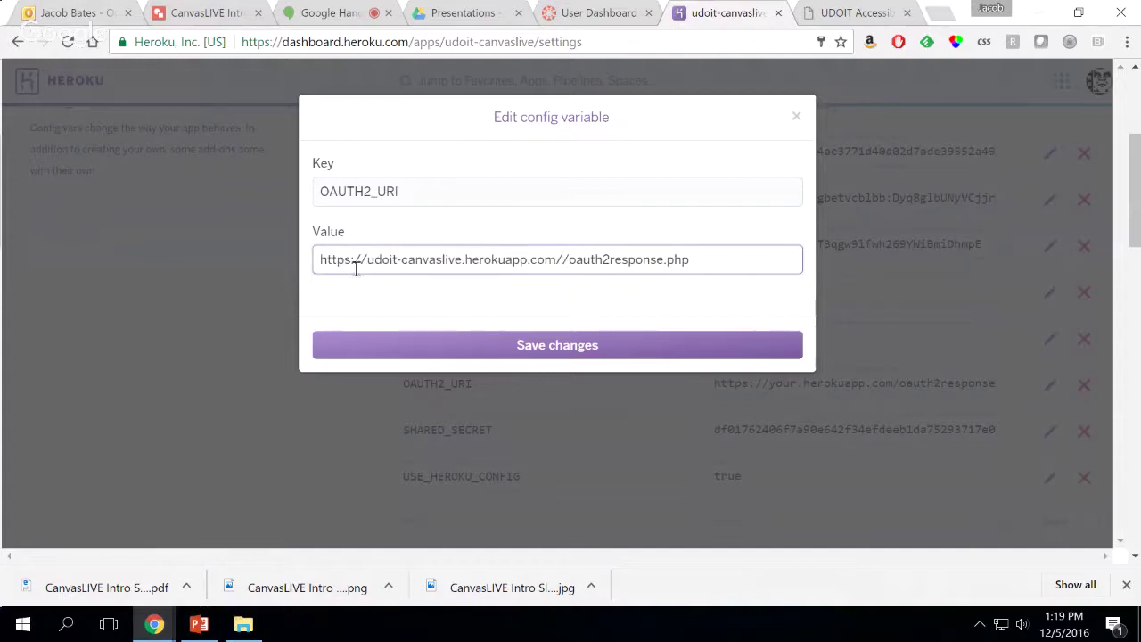
key(BackSpace)
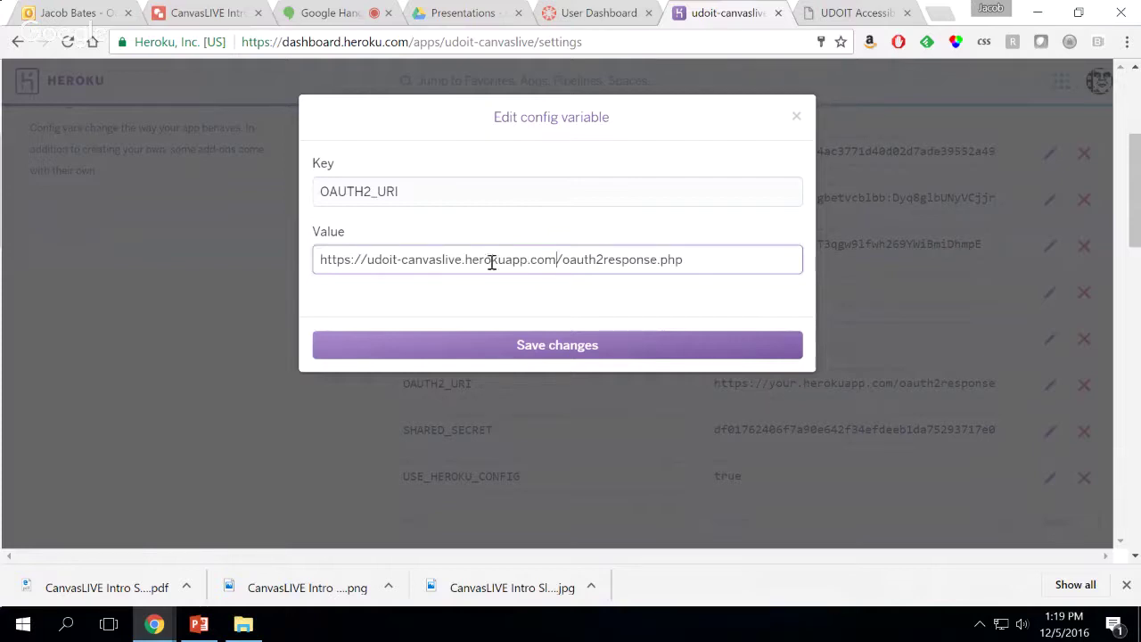
click(557, 260)
drag(704, 258, 314, 250)
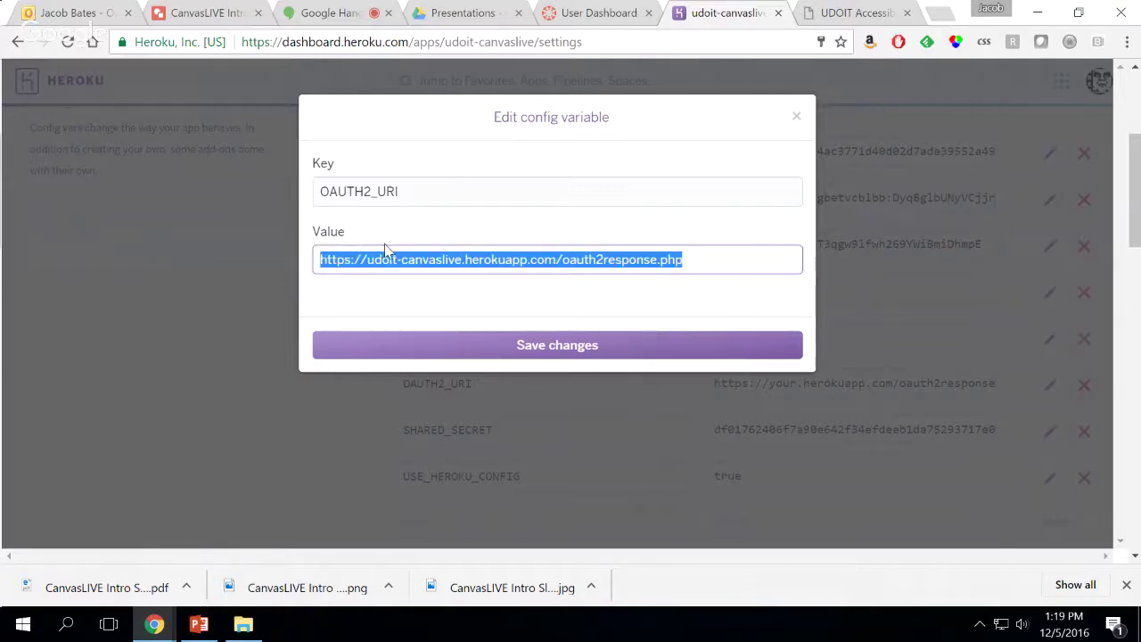
click(511, 350)
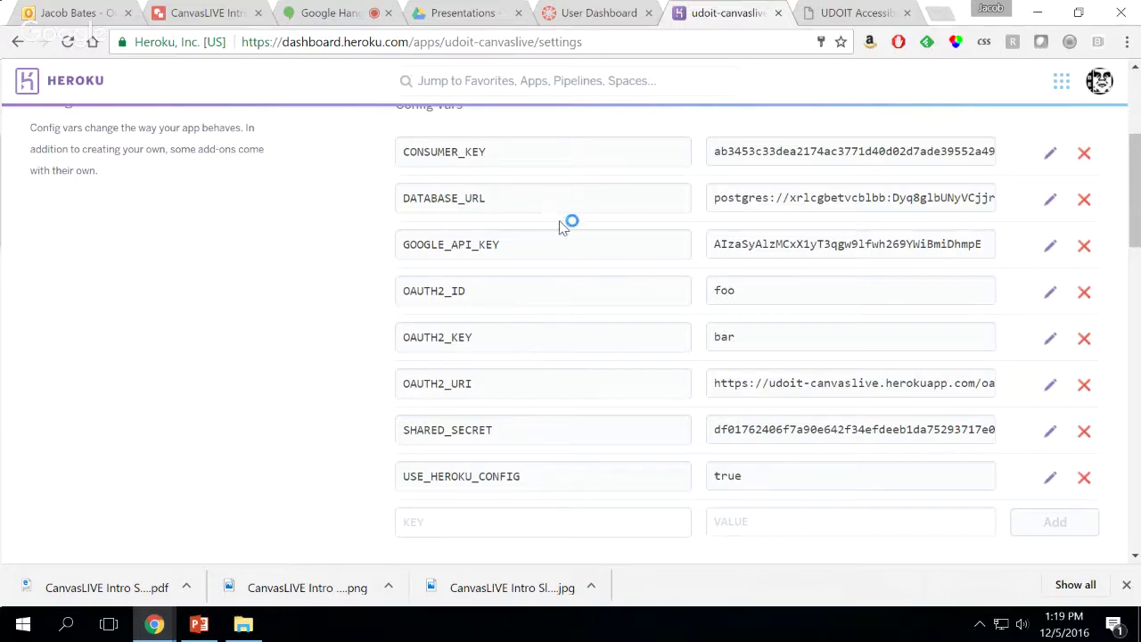
Open the CanvasLIVE Demos account's Developer Keys page in Canvas and start adding a new key
click(575, 18)
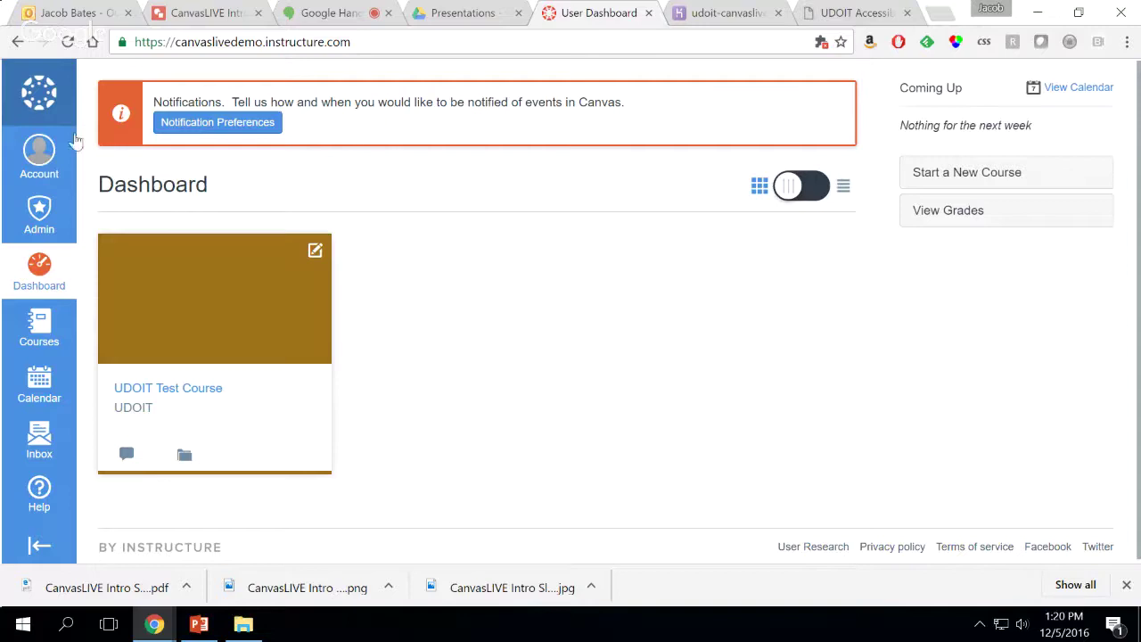
click(40, 216)
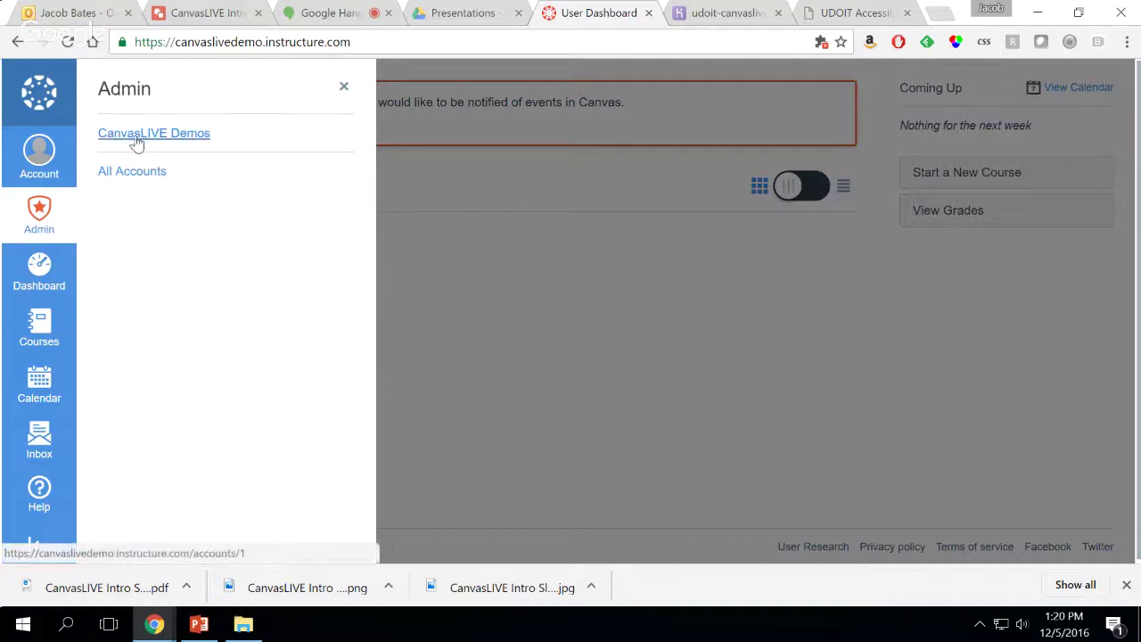
click(178, 144)
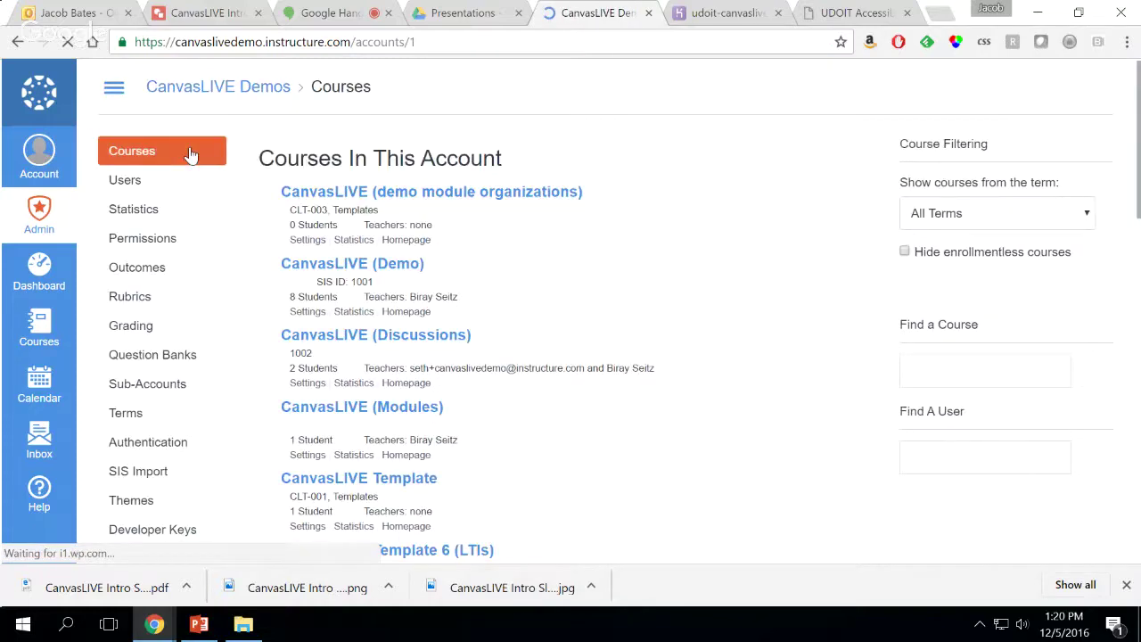
scroll(225, 319, down, 1)
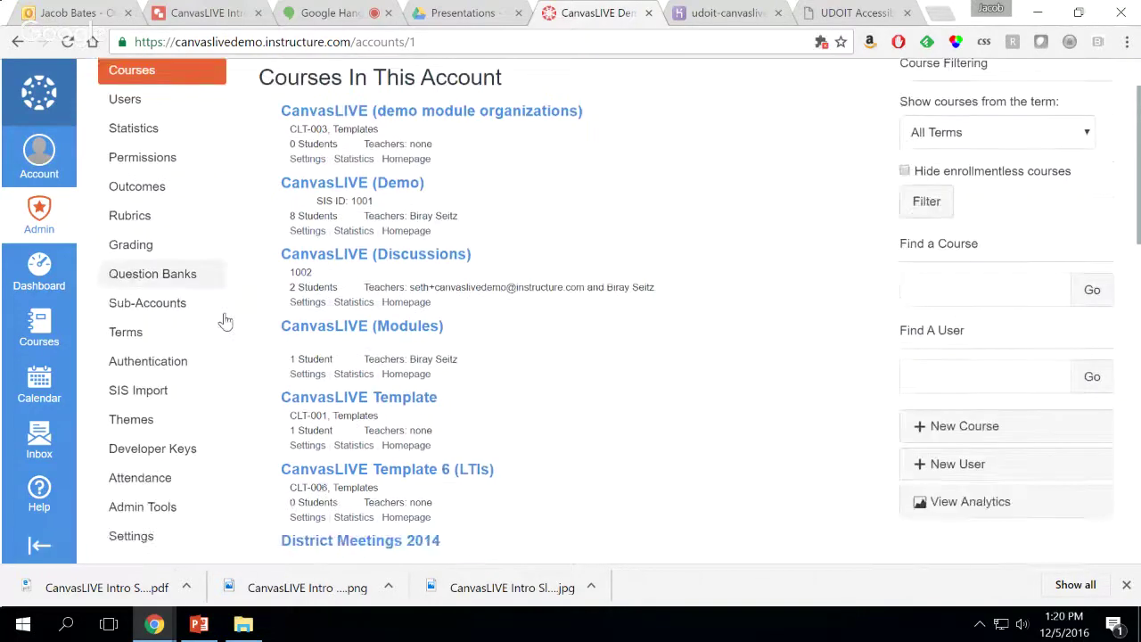
scroll(225, 319, down, 1)
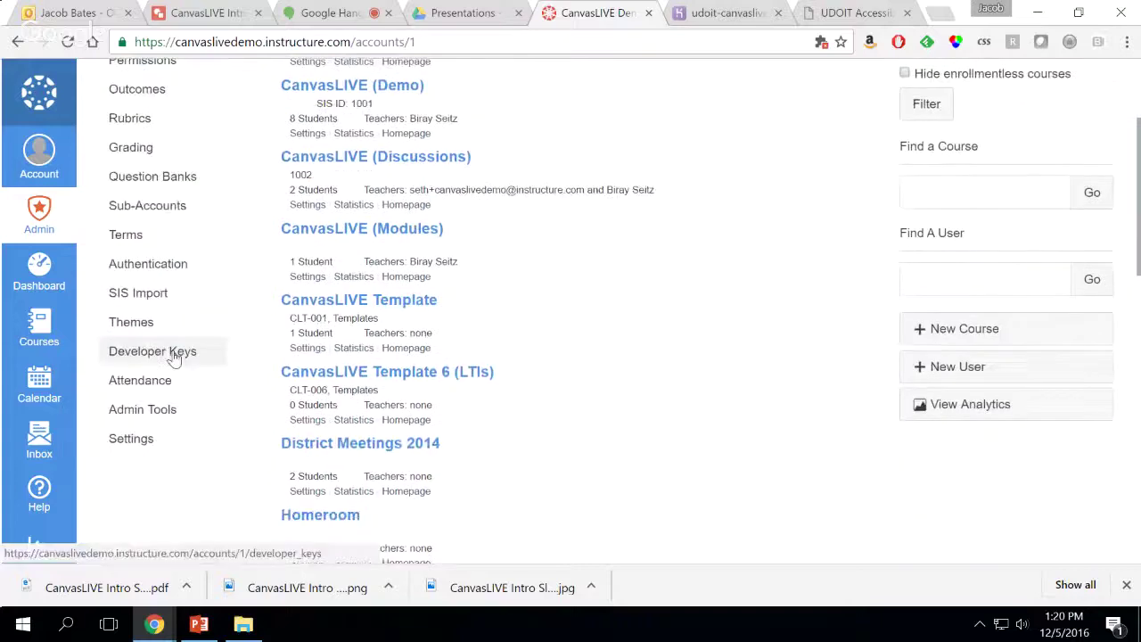
click(176, 356)
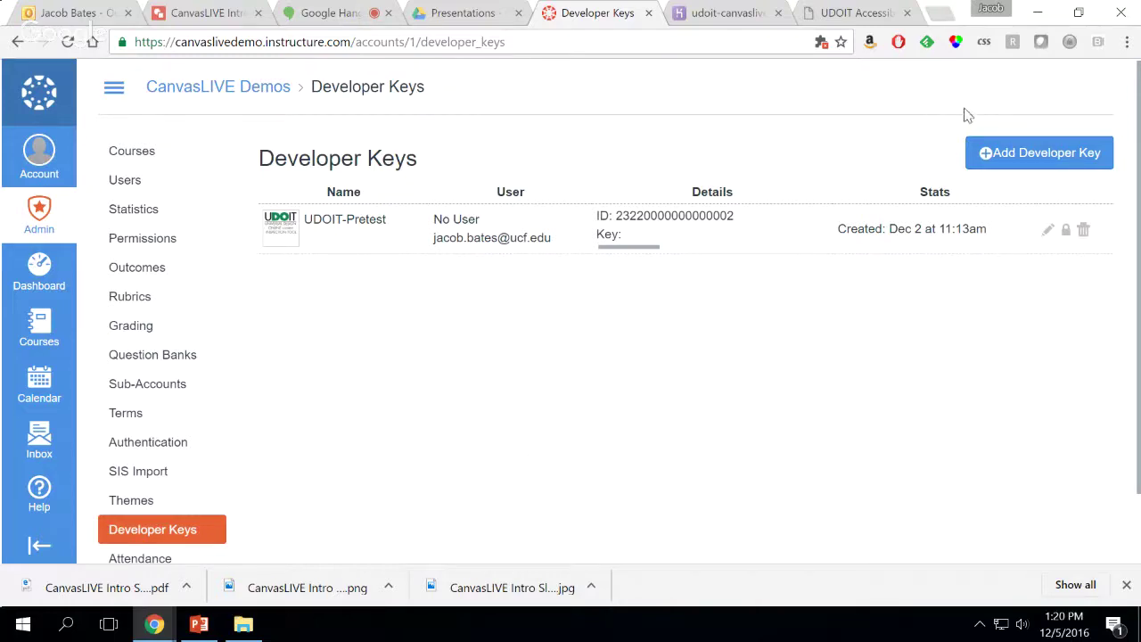
click(1034, 158)
Fill in key name UDOIT-CanvasLive, the owner's e-mail, and the oauth2response.php redirect URI
click(637, 199)
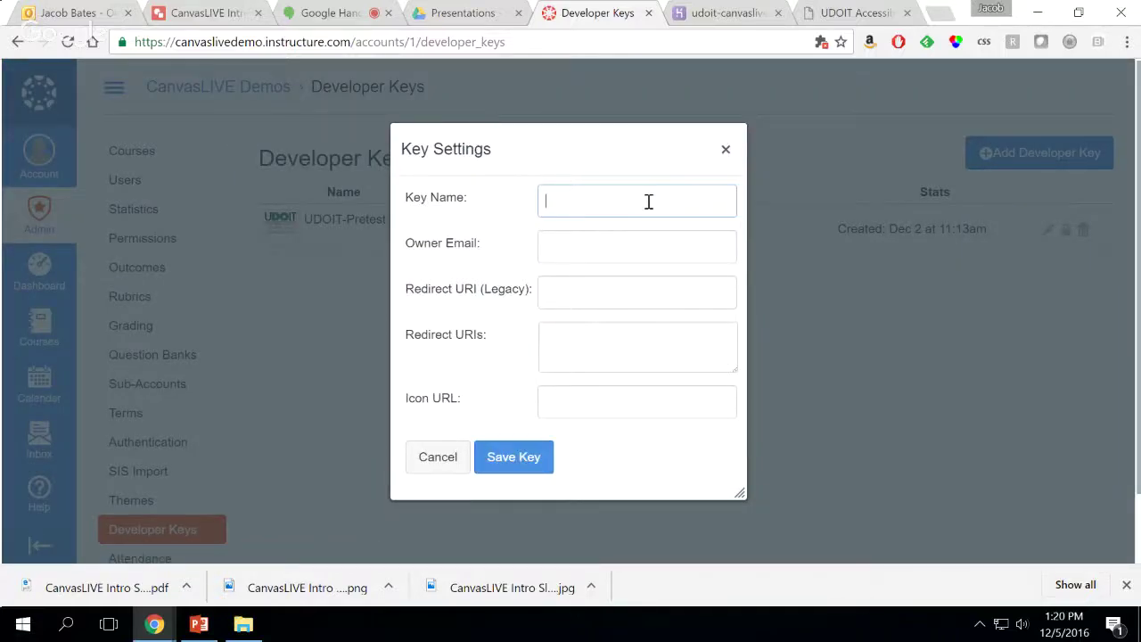
text(UDOIT-CanvasLive)
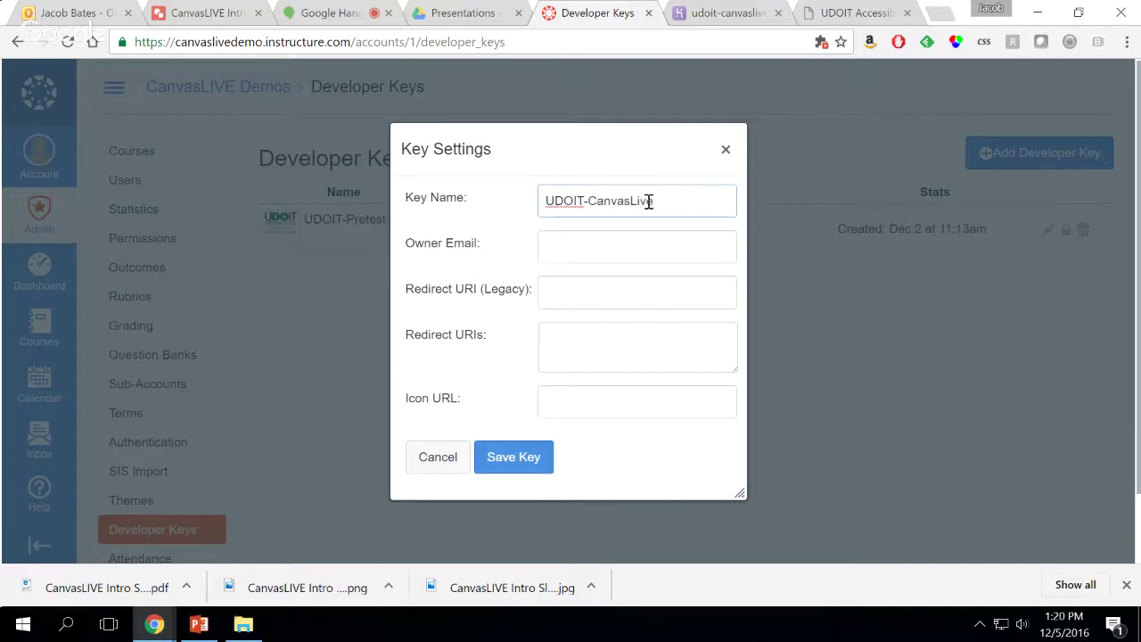
click(646, 245)
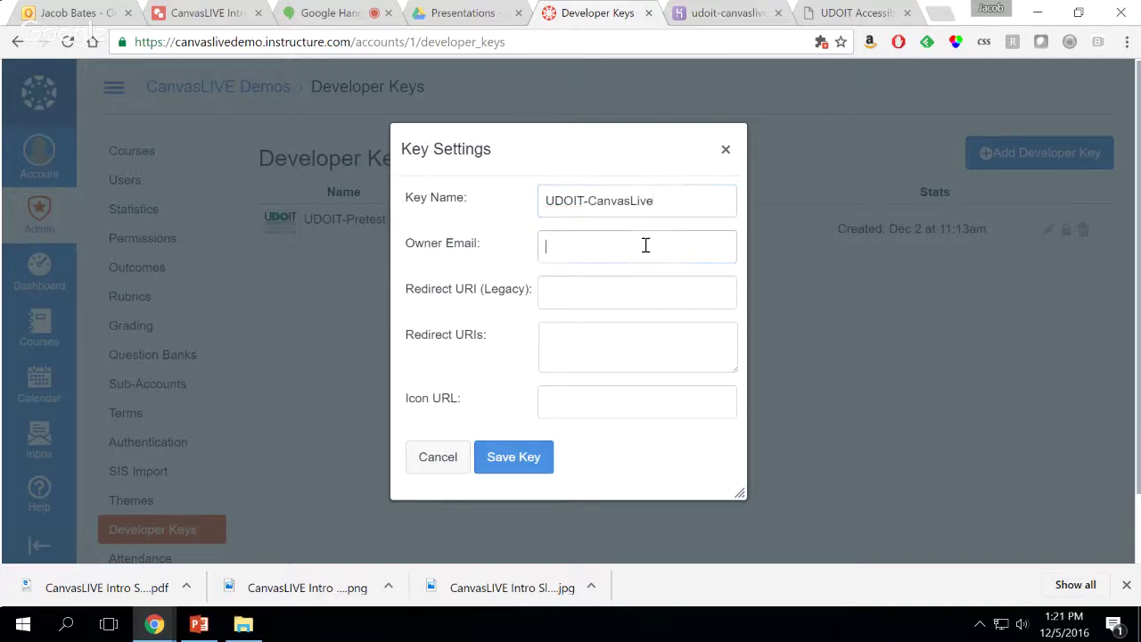
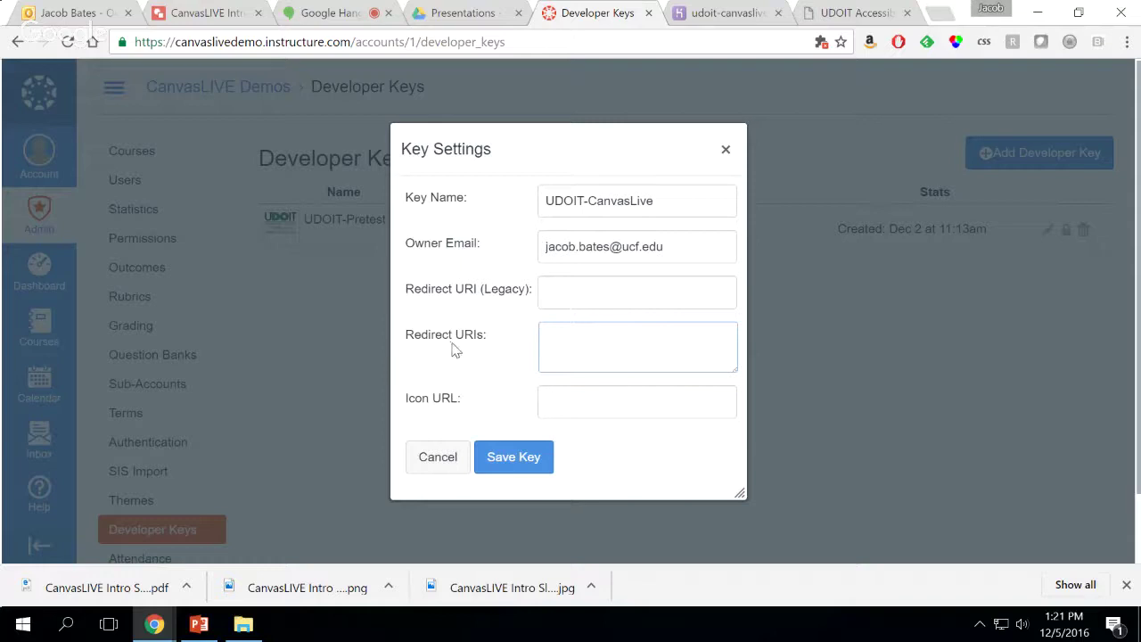
text(https://udoit-canvaslive.herokuapp.com/oauth2response.php)
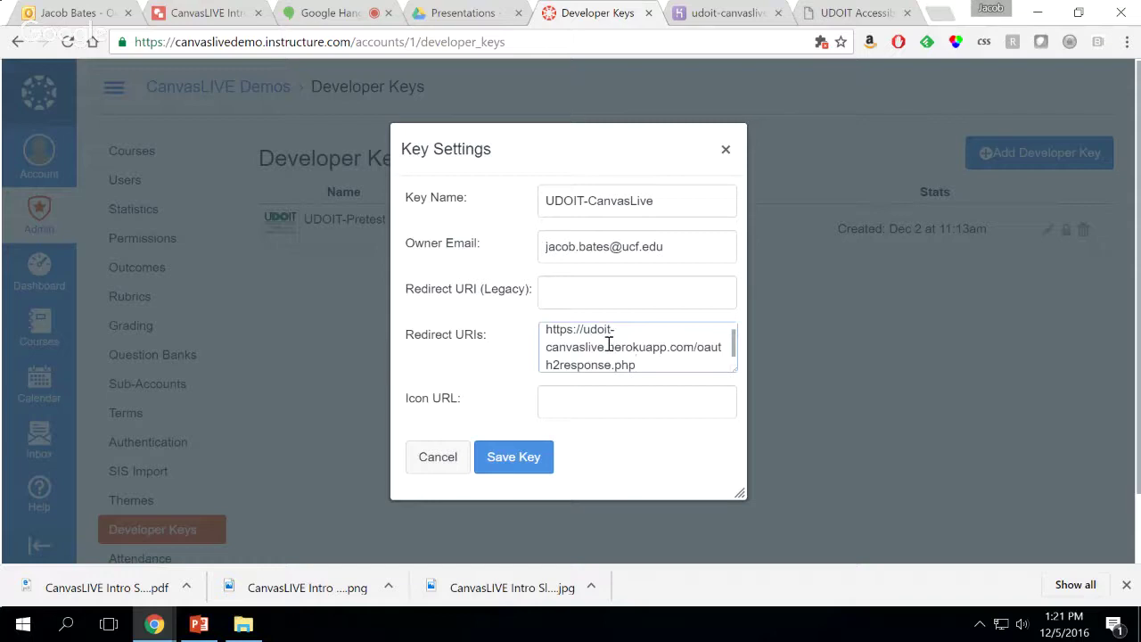
click(630, 407)
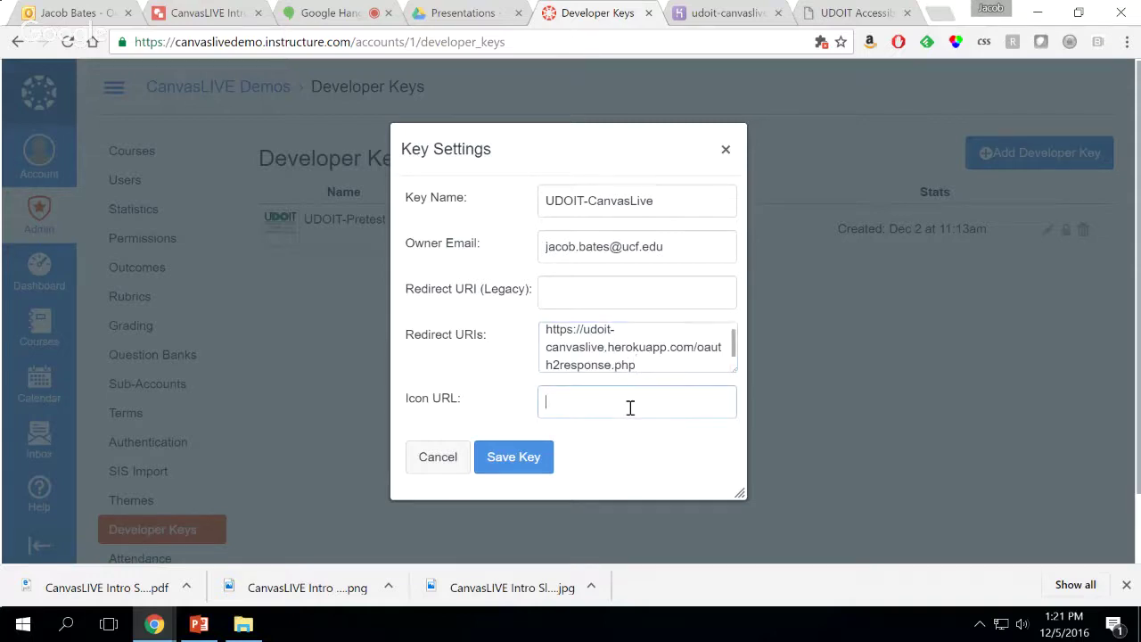
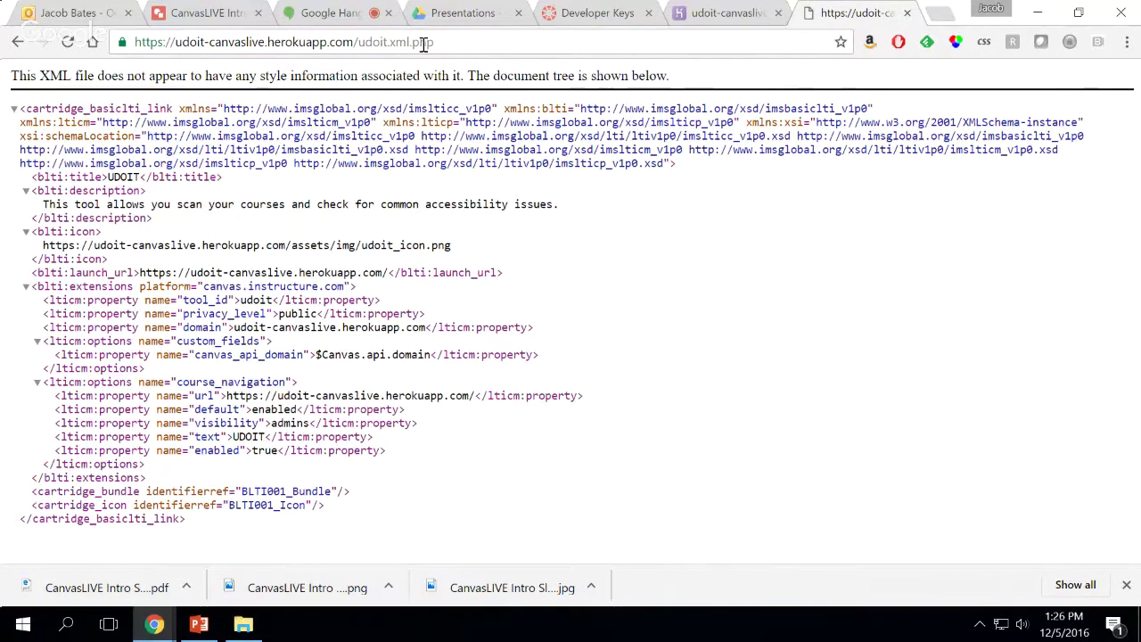
Return to the Canvas Developer Keys page listing UDOIT-CanvasLive and UDOIT-Pretest
click(584, 18)
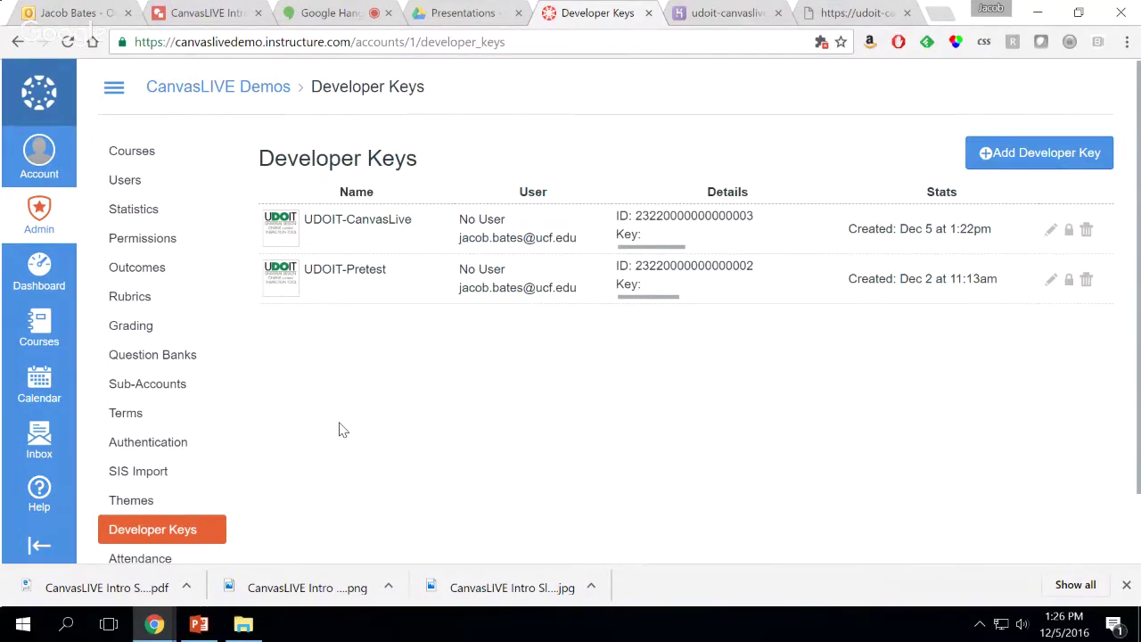
From Courses, open UDOIT Test Course and go to its Settings page
click(39, 330)
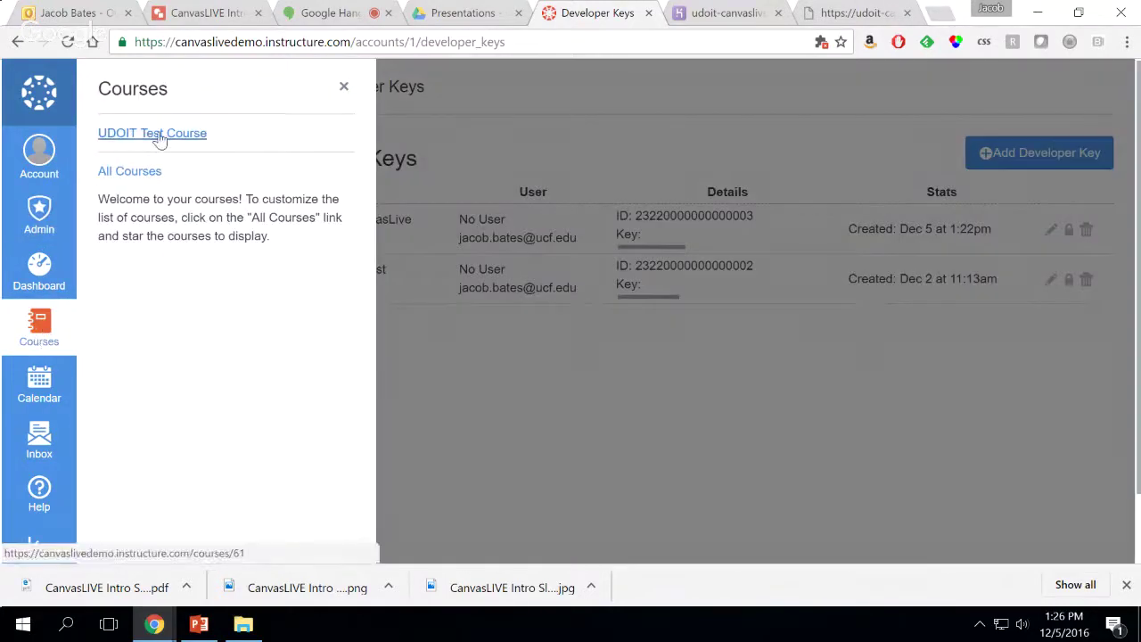
click(160, 134)
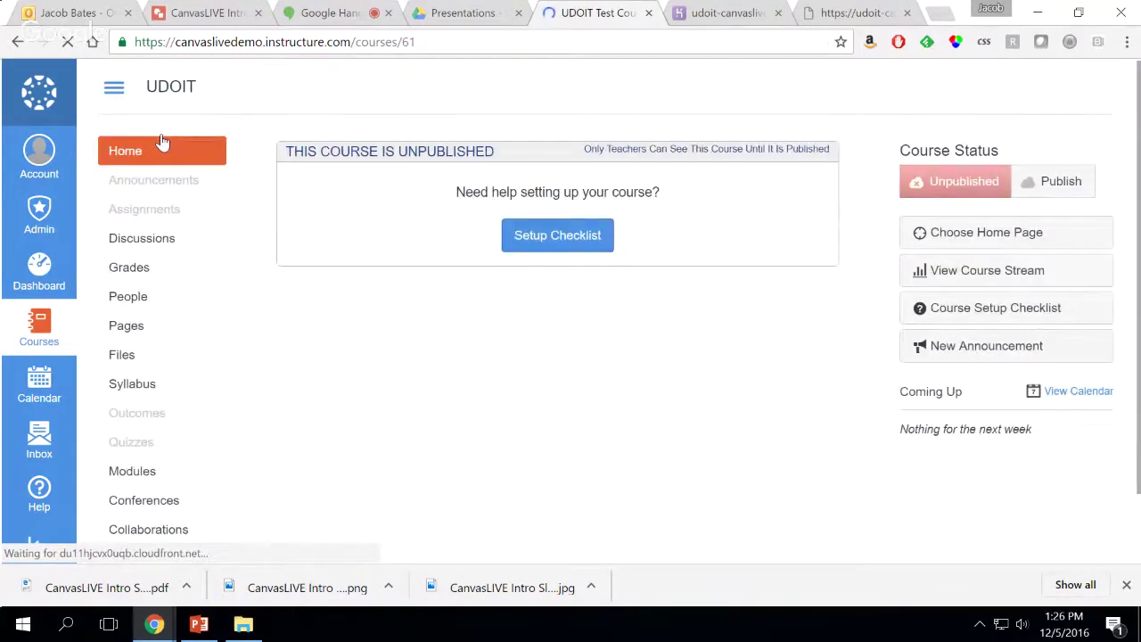
scroll(242, 262, down, 3)
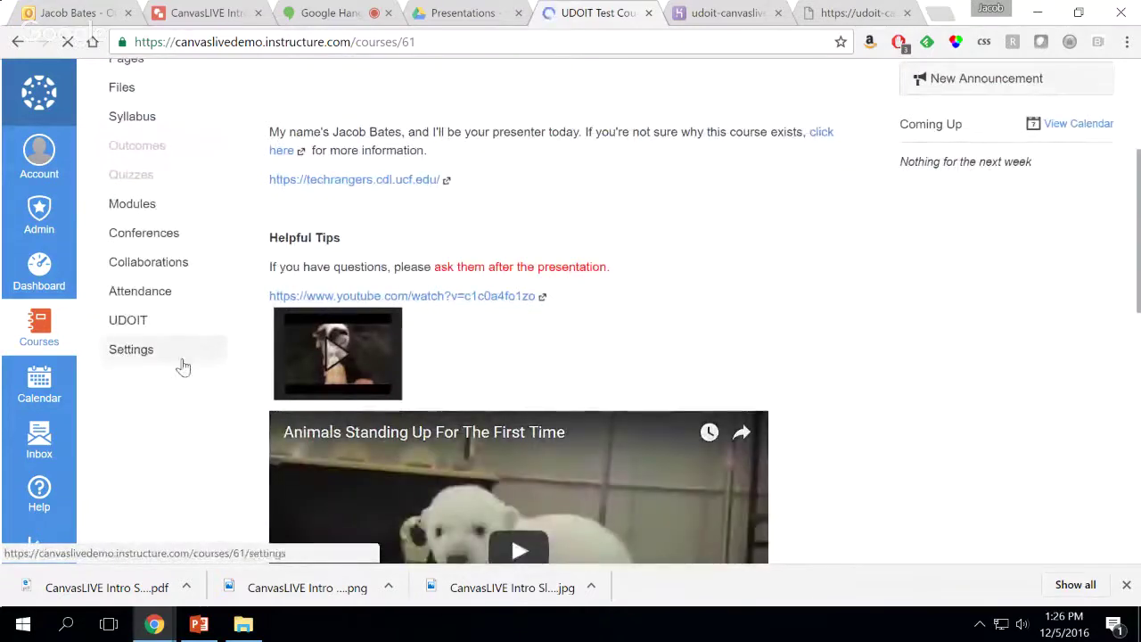
scroll(270, 393, up, 1)
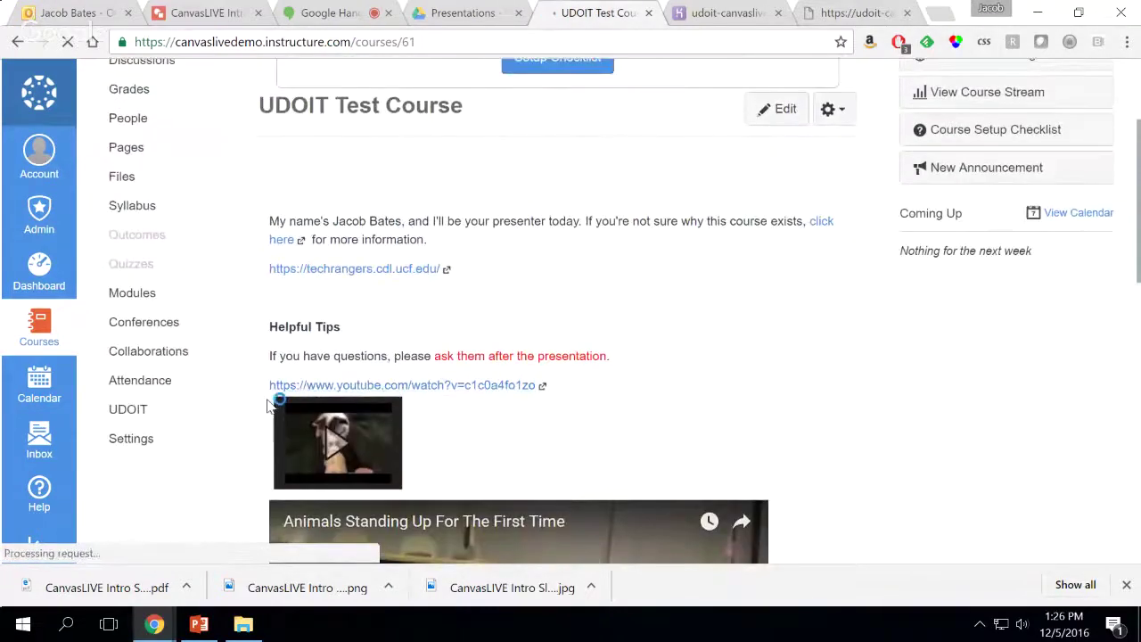
click(141, 446)
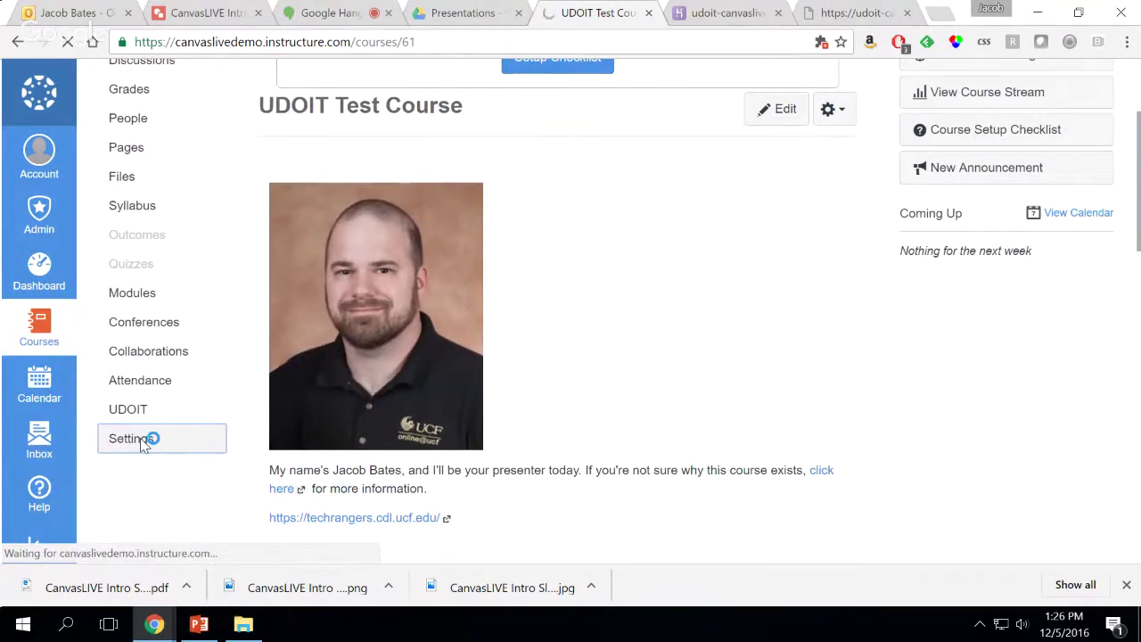
scroll(317, 463, up, 3)
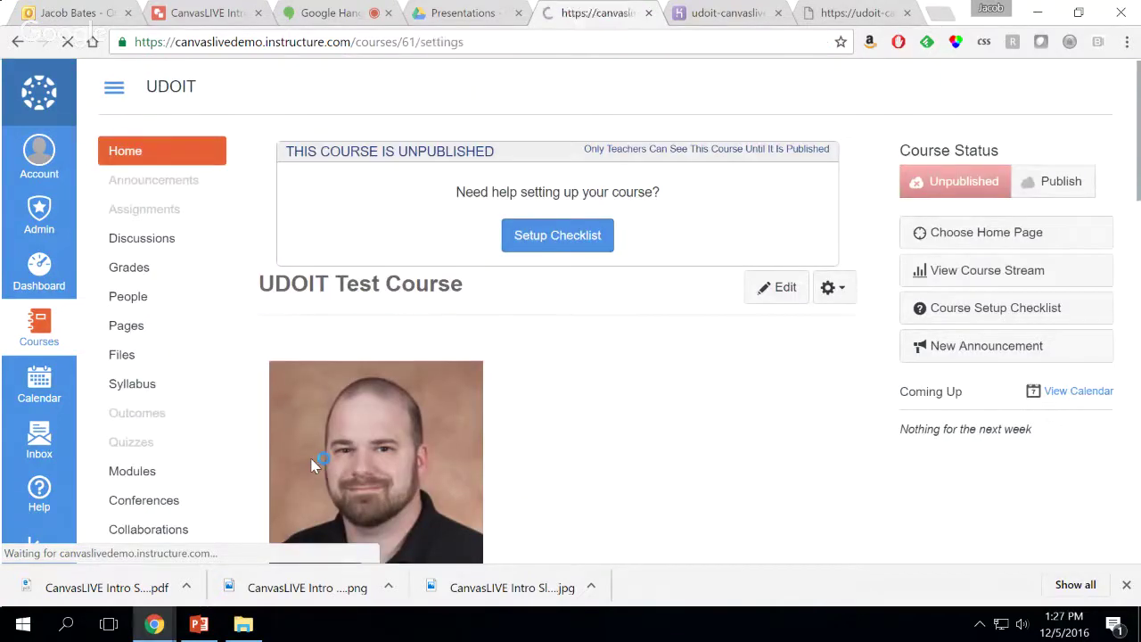
Under Apps > View App Configurations, delete the UDOIT app and confirm the removal
click(1126, 584)
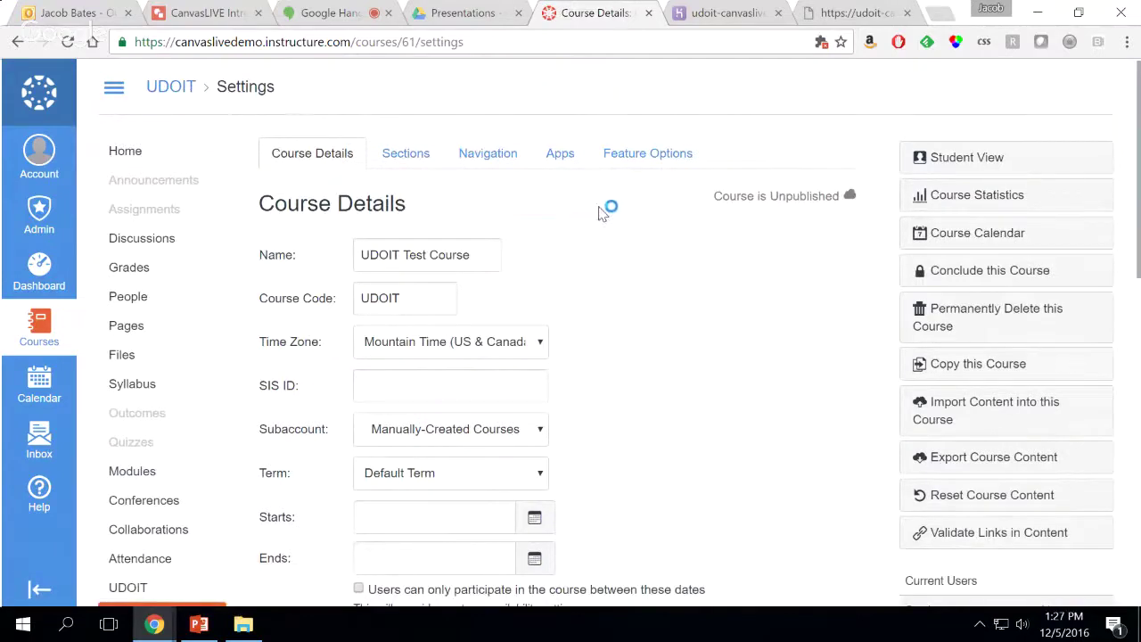
click(560, 161)
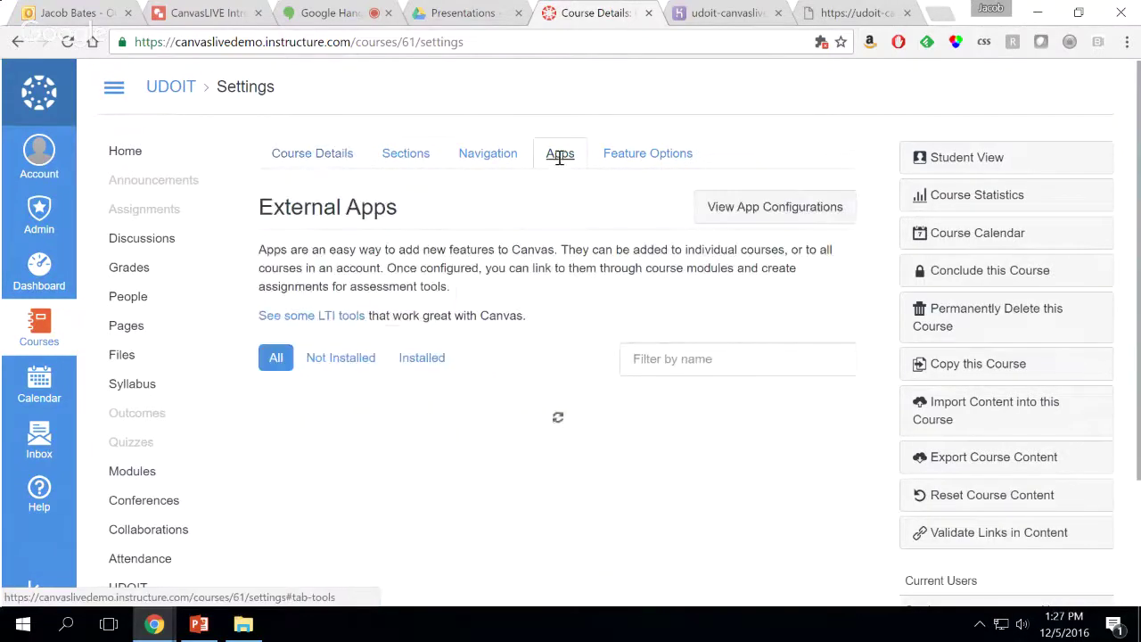
click(790, 214)
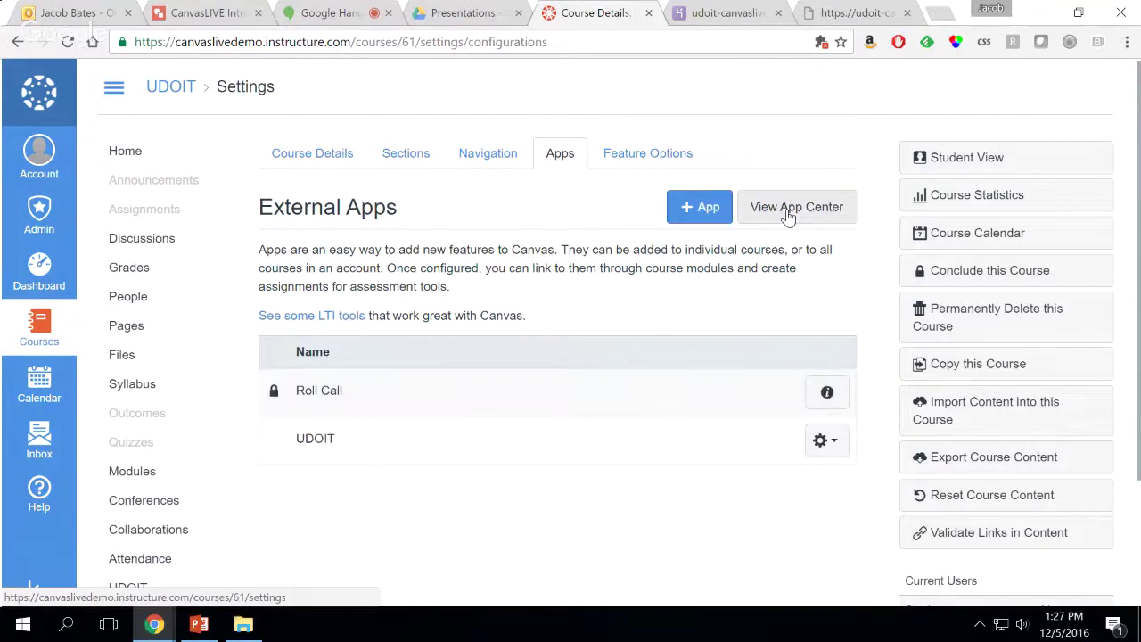
click(836, 446)
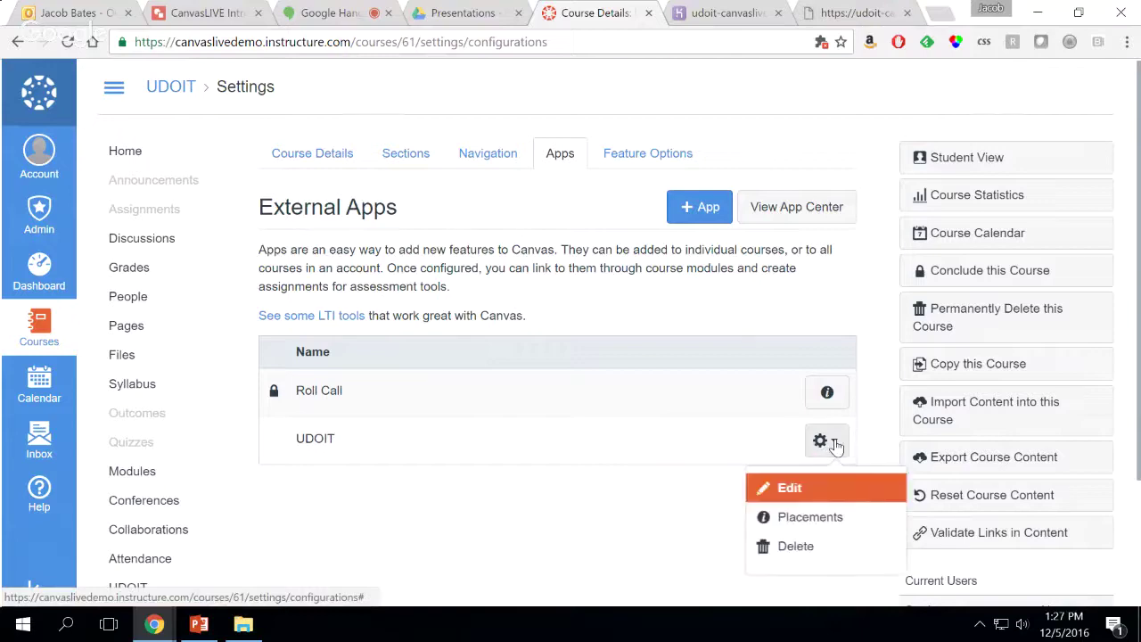
click(800, 547)
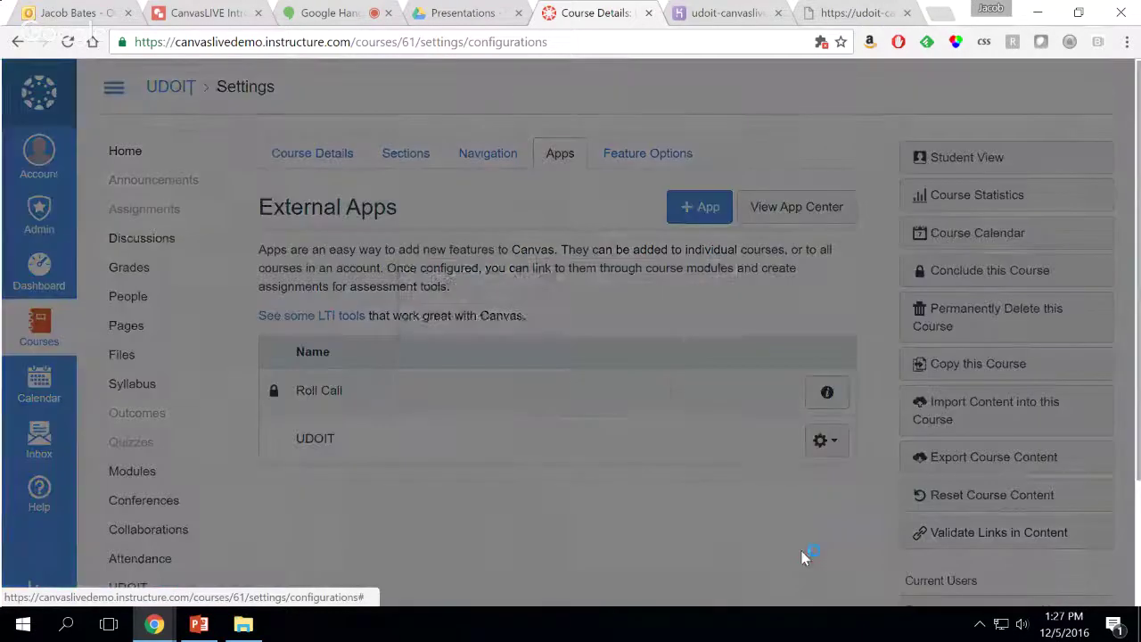
click(696, 381)
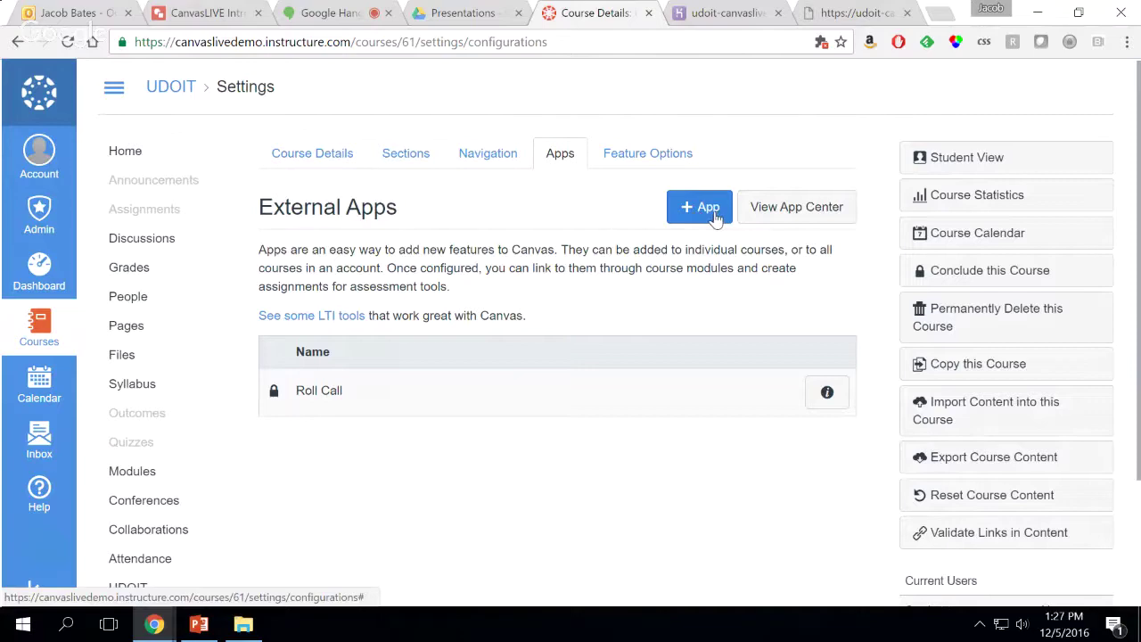
Start a new app with Configuration Type By URL and name it UDOIT
click(716, 214)
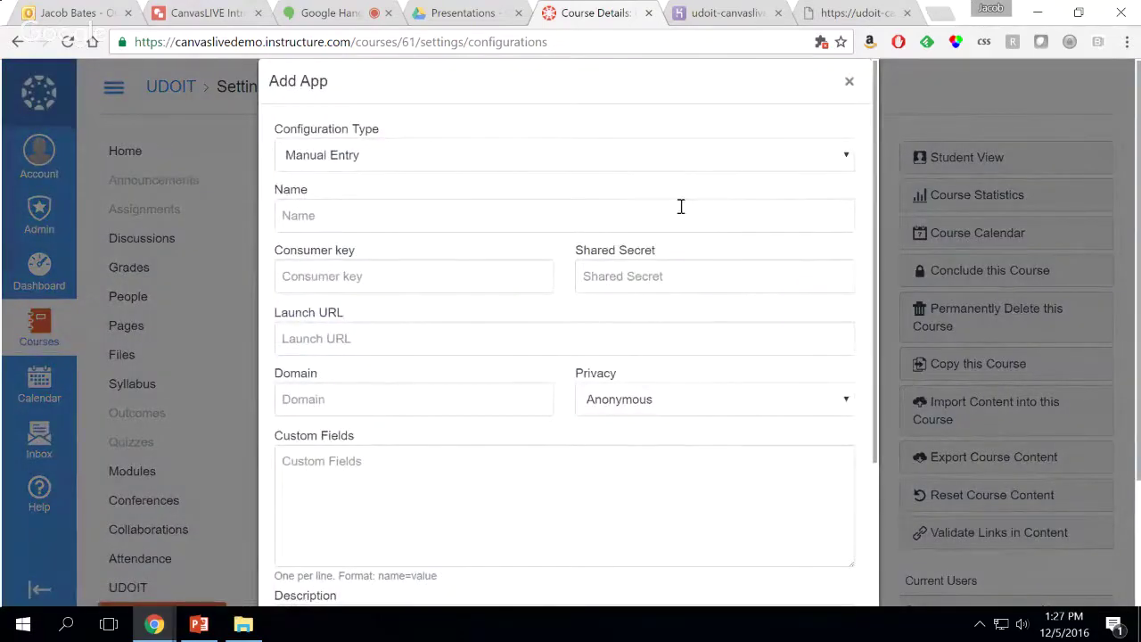
click(600, 161)
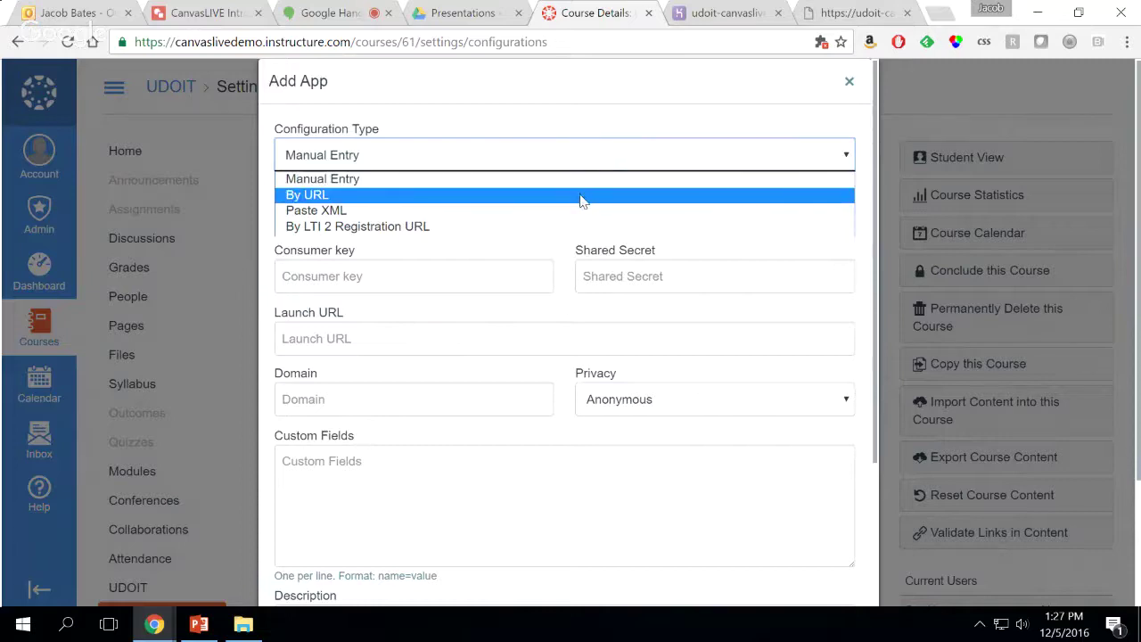
click(581, 195)
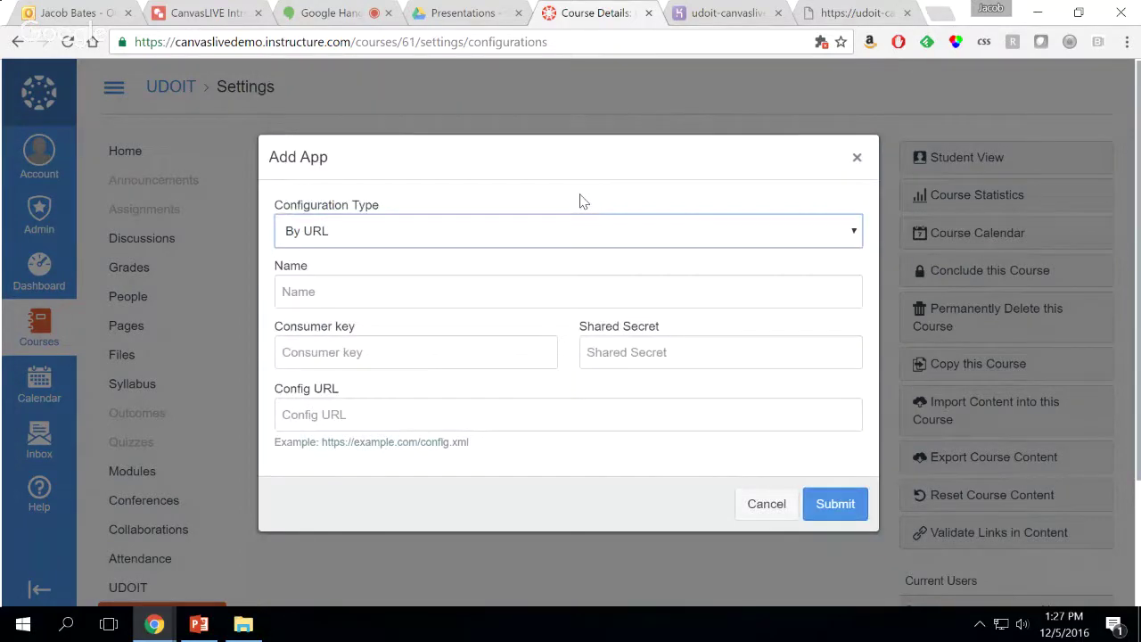
click(504, 291)
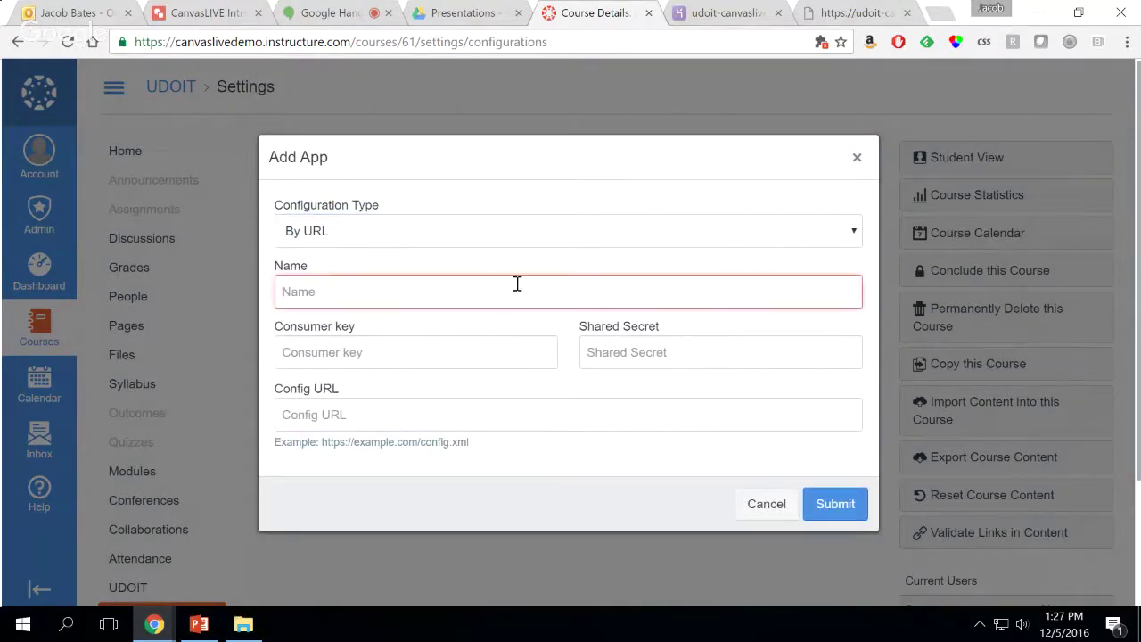
text(UDOIT)
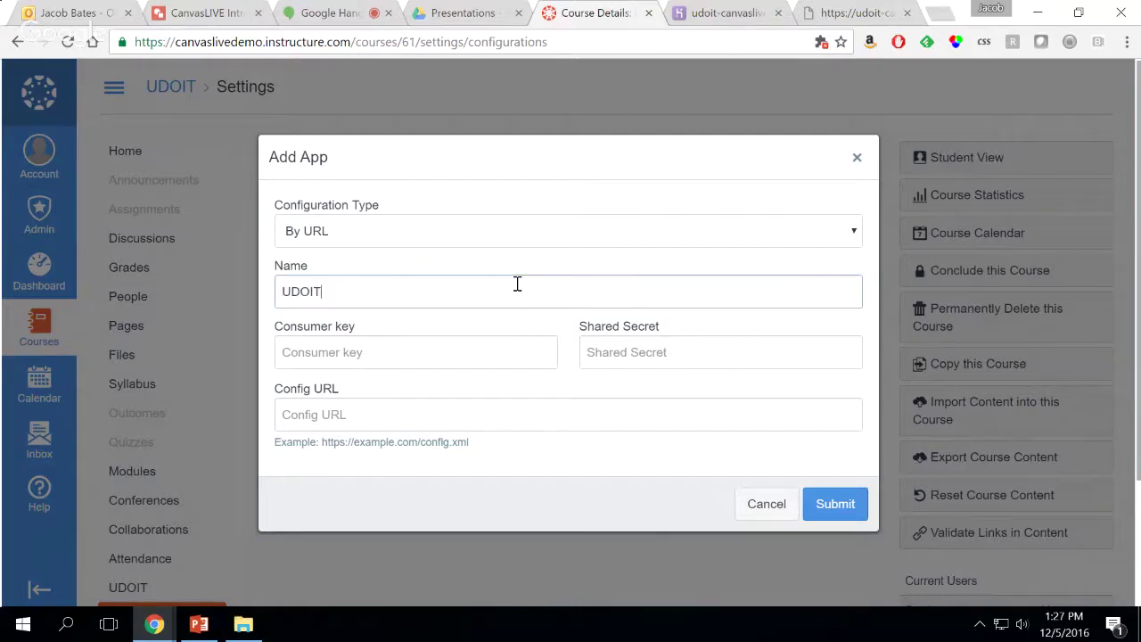
click(458, 352)
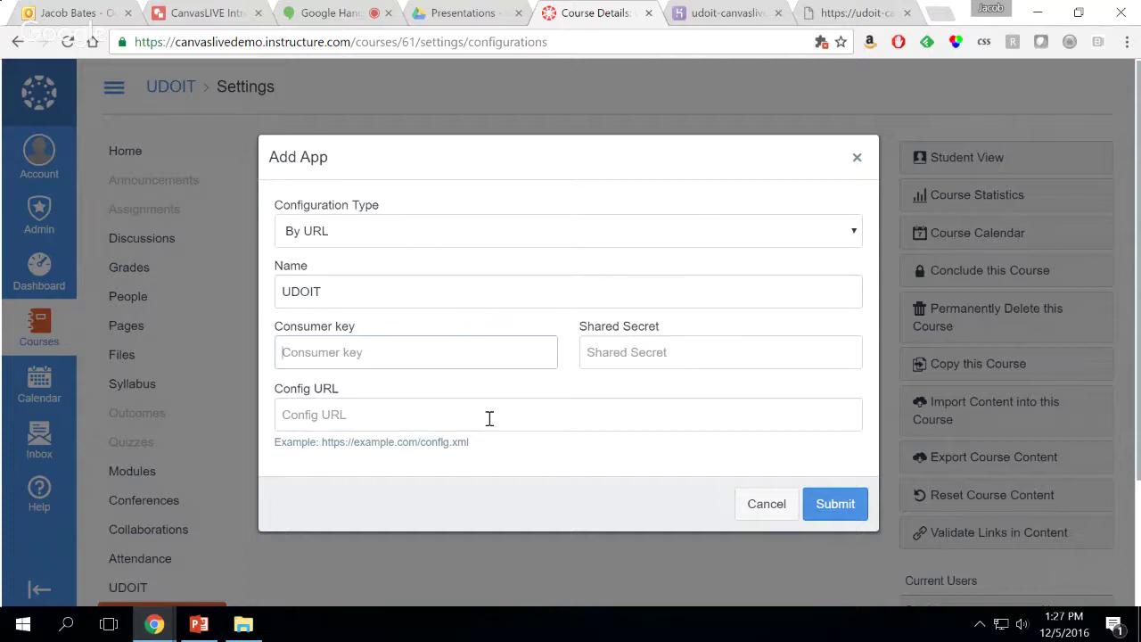
Copy the udoit.xml.php address from the XML config tab and paste it as Config URL
click(426, 415)
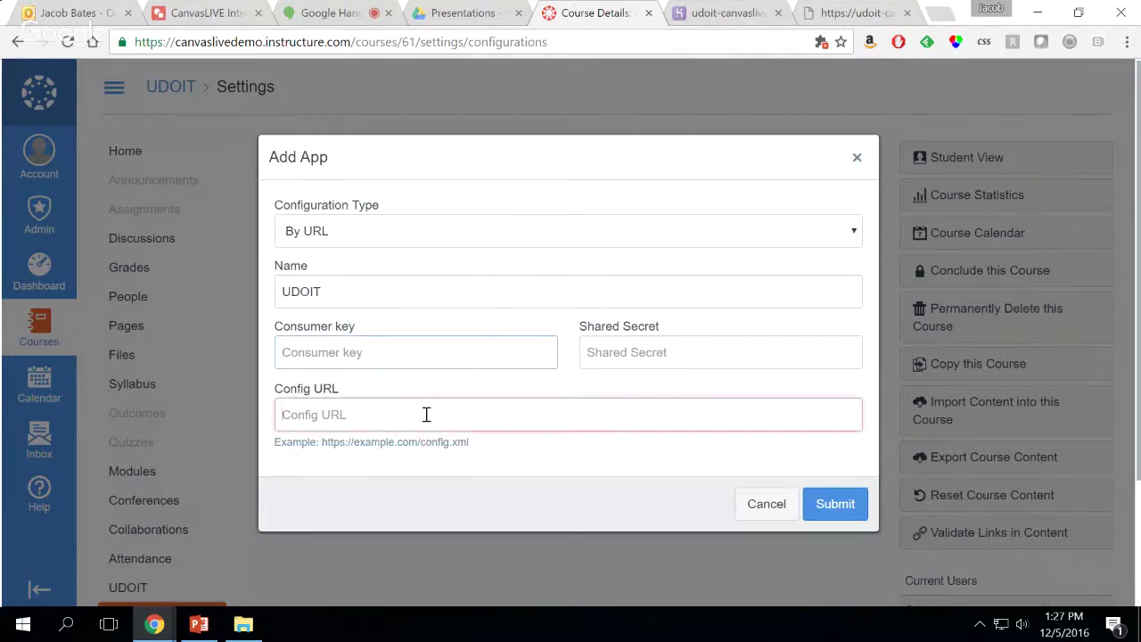
click(852, 14)
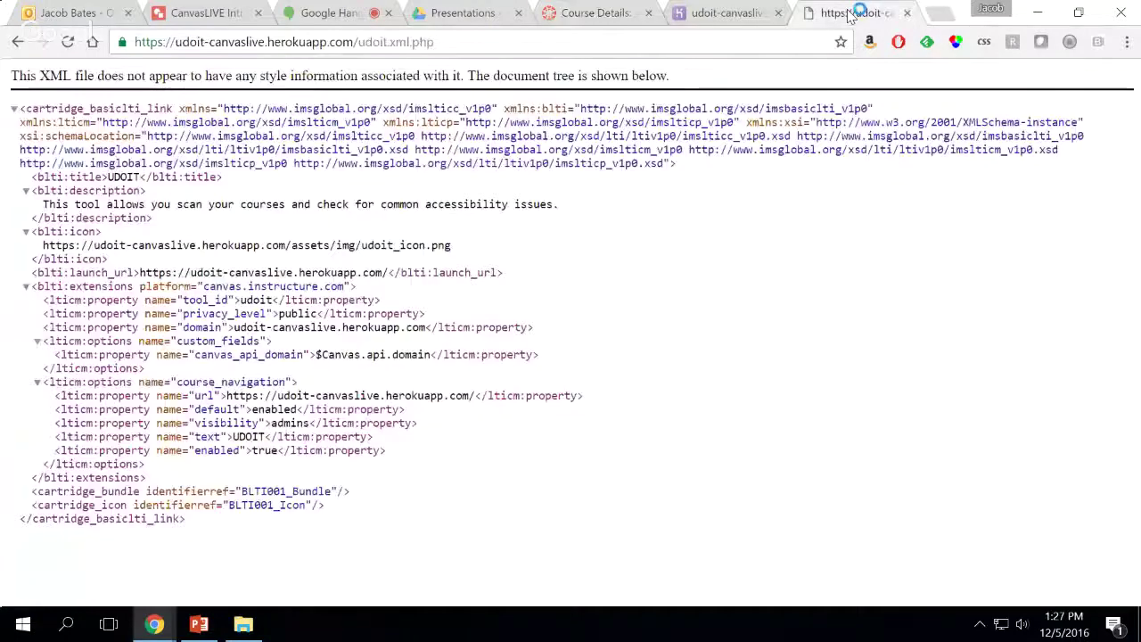
click(423, 44)
key(ctrl+c)
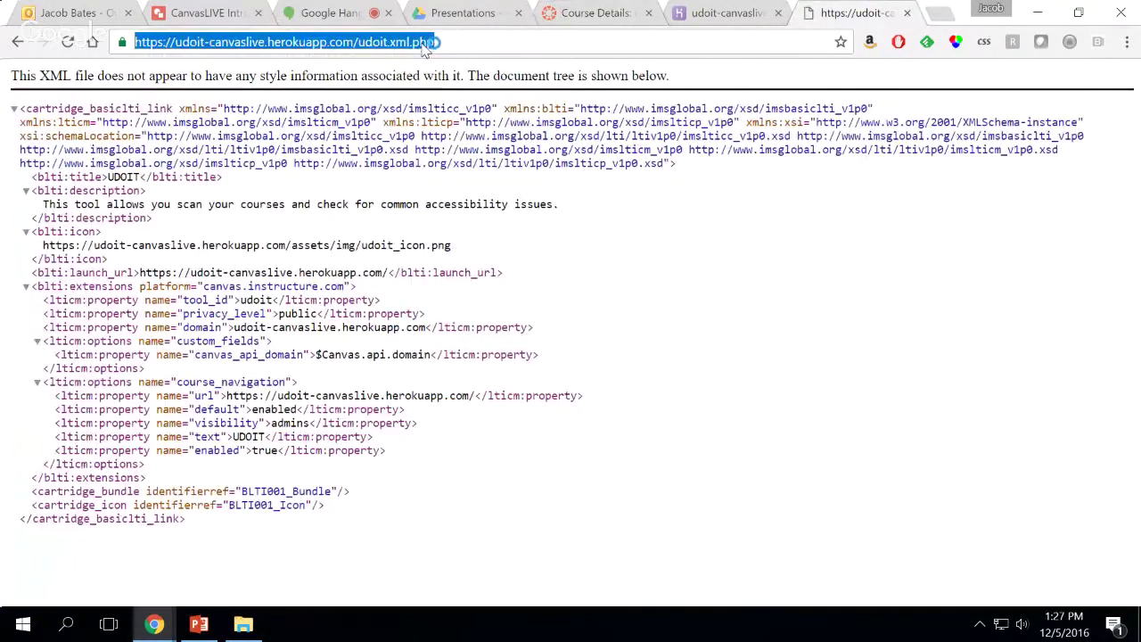
click(593, 12)
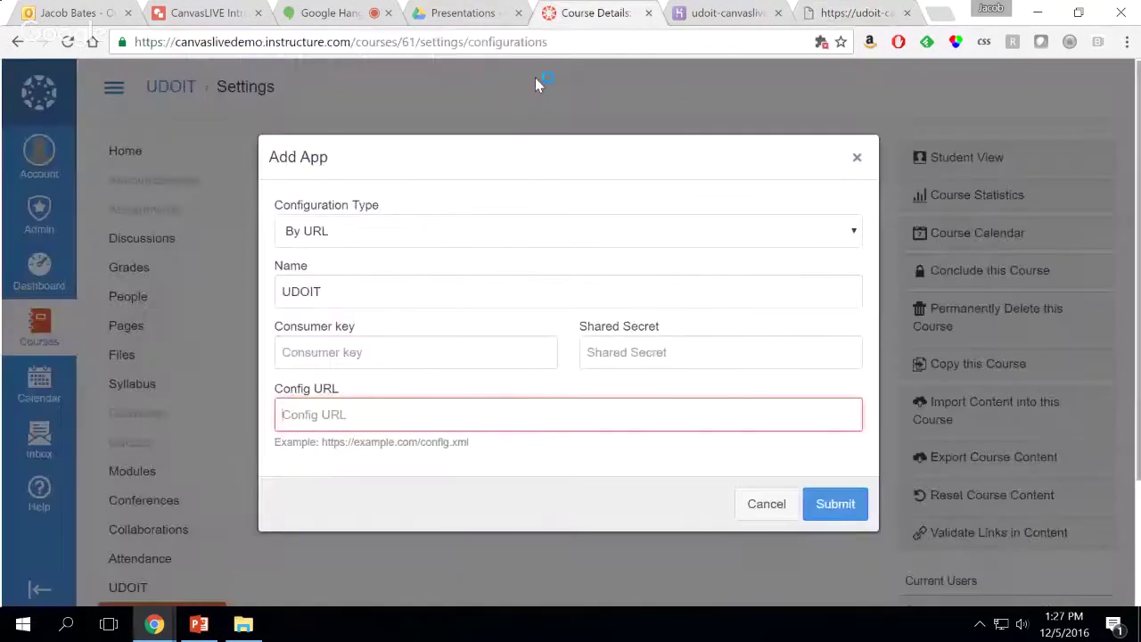
click(520, 415)
key(ctrl+v)
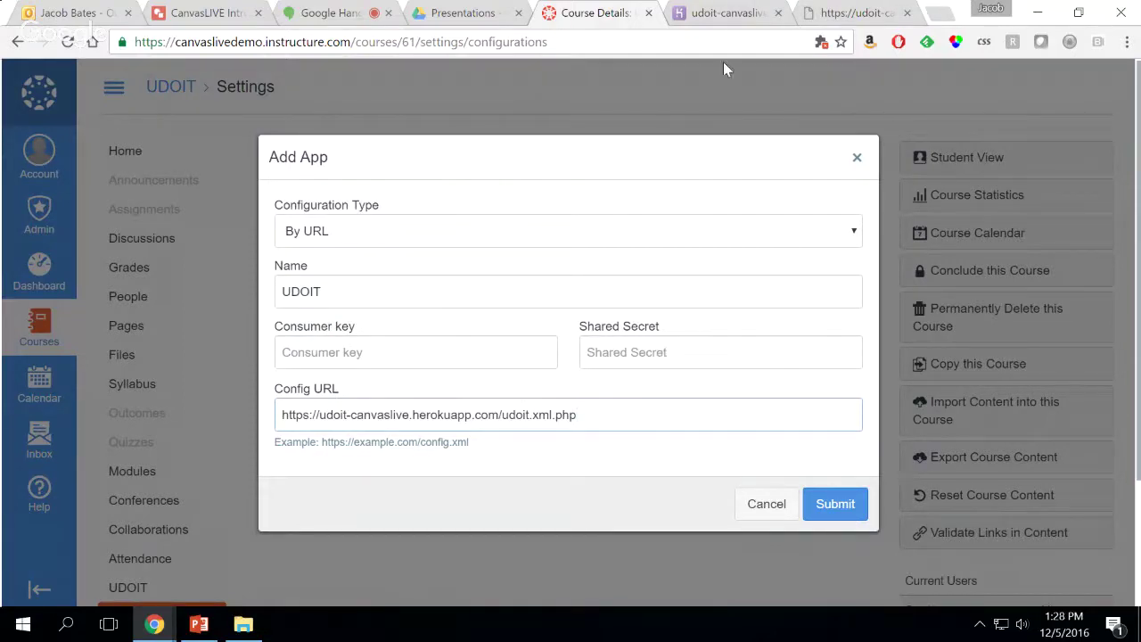
click(743, 12)
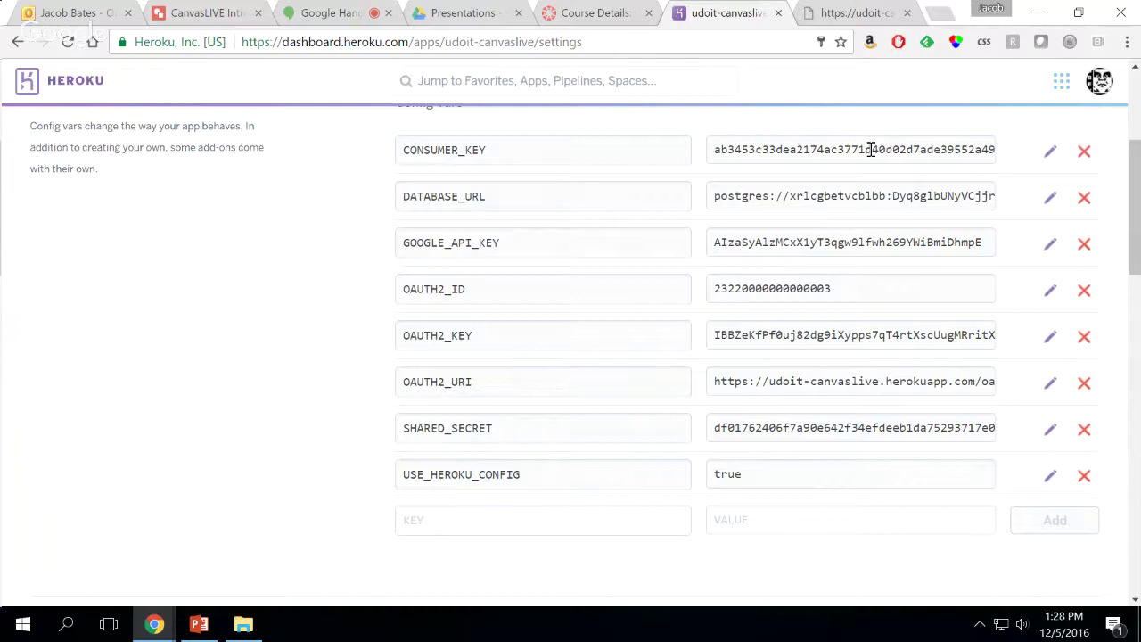
Copy the Heroku CONSUMER_KEY value and paste it into the Canvas Consumer key field
double_click(872, 149)
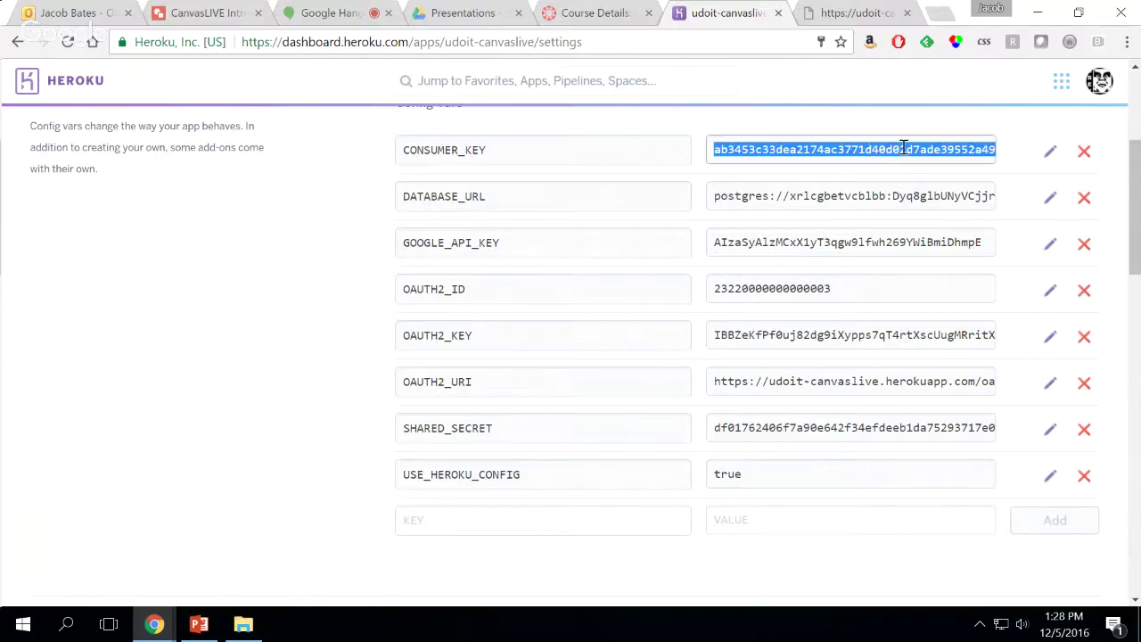
drag(927, 149, 1073, 174)
click(955, 148)
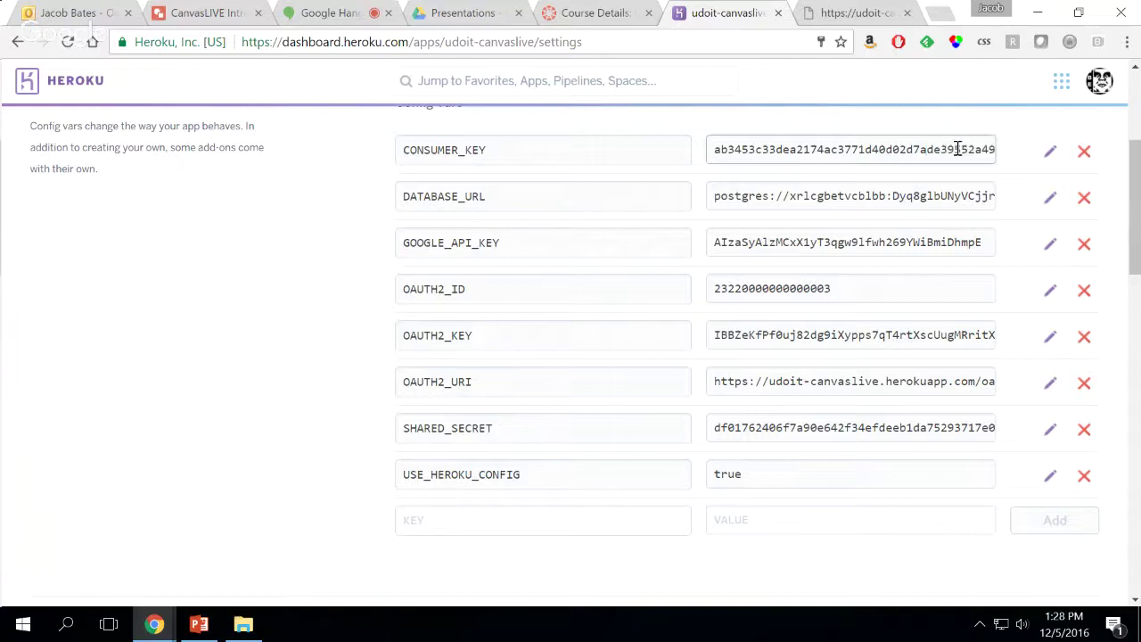
click(1050, 152)
double_click(527, 259)
key(ctrl+c)
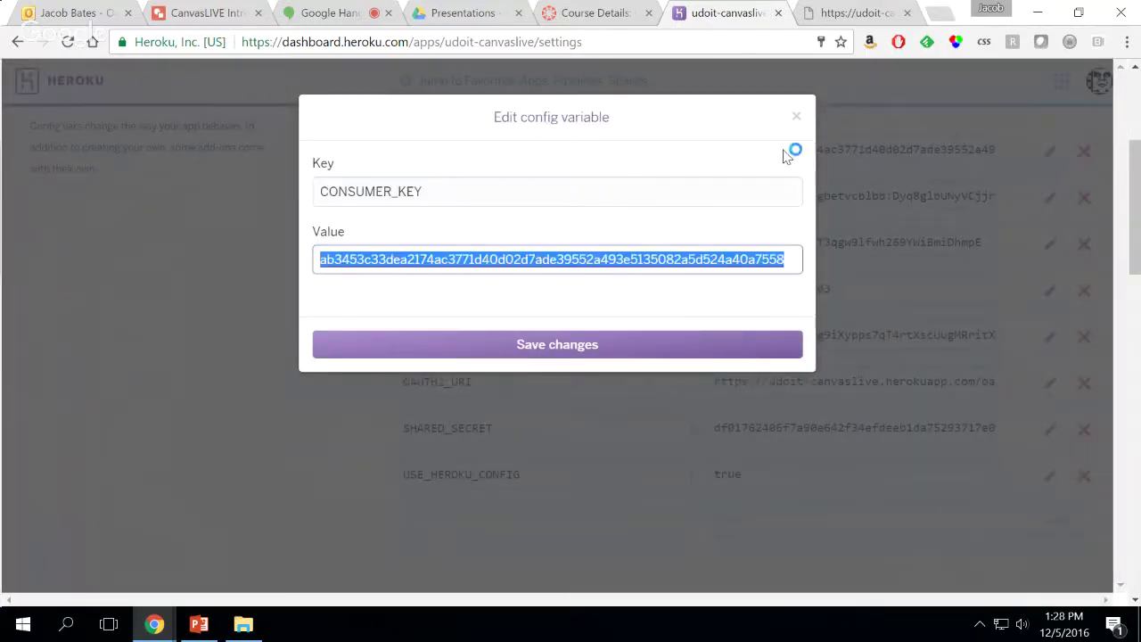
click(796, 117)
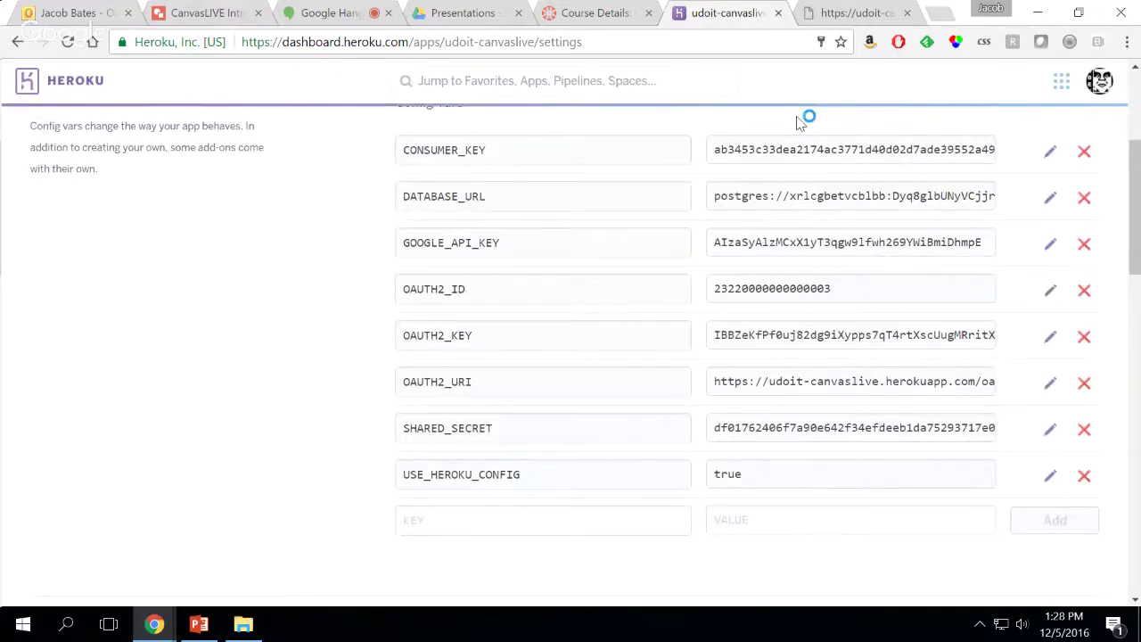
key(ctrl+shift+Tab)
click(348, 351)
key(ctrl+v)
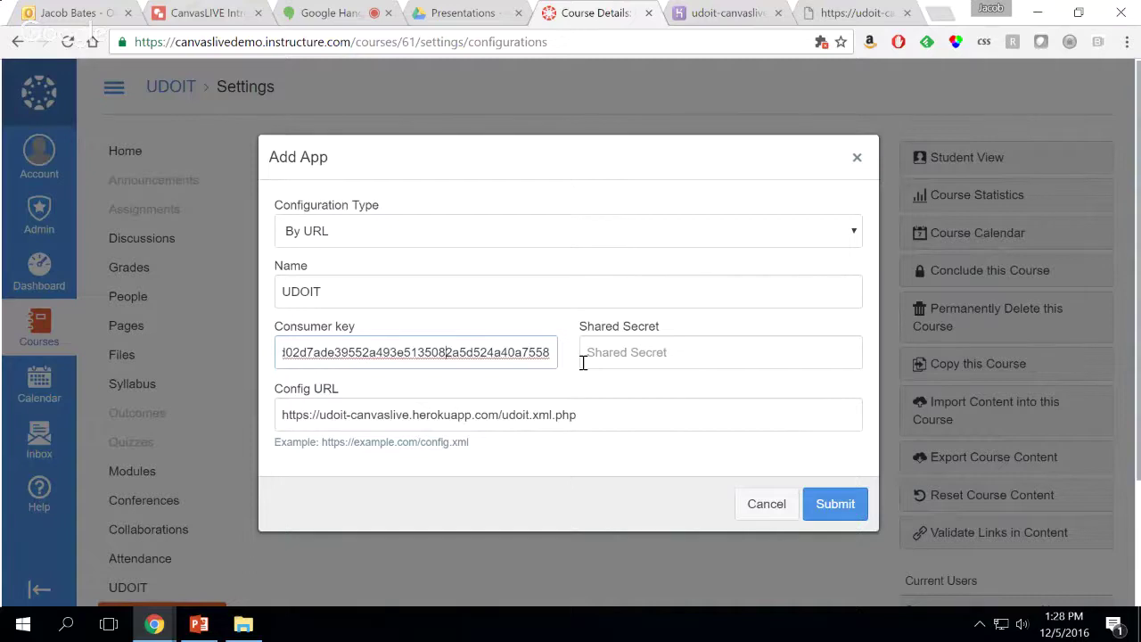
key(Left)
key(Left)
key(Left)
key(Left)
key(Left)
key(Left)
key(Left)
key(Left)
key(Left)
key(Left)
key(Left)
key(Left)
key(Left)
key(Left)
key(Left)
key(Left)
key(Left)
key(Left)
key(Left)
key(Left)
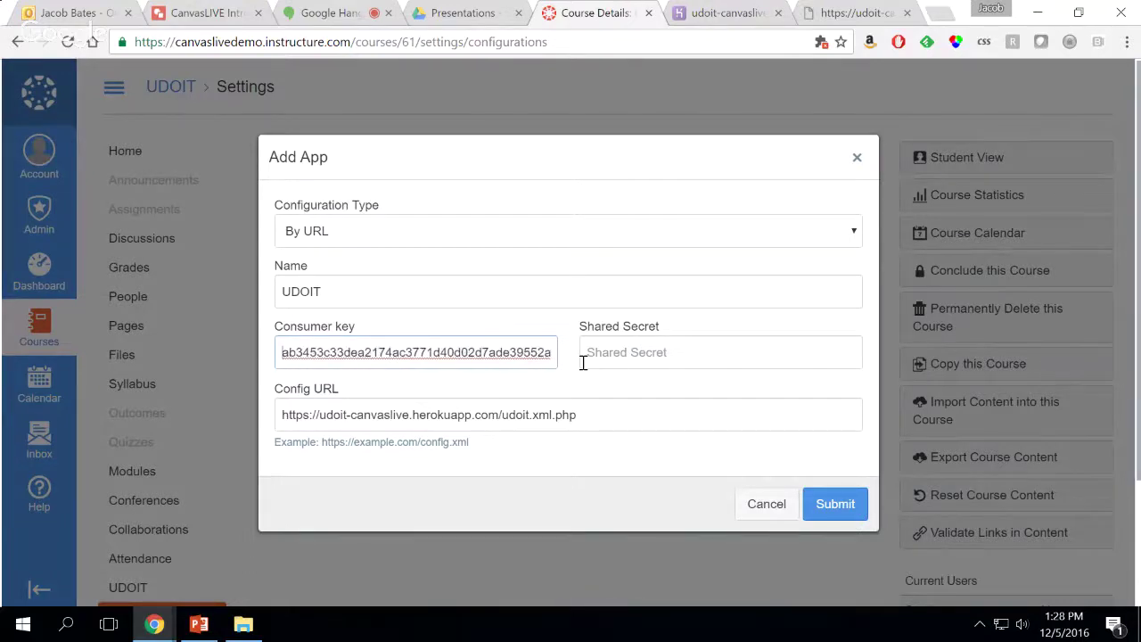
Copy the Heroku SHARED_SECRET value and paste it into the Shared Secret field
click(731, 13)
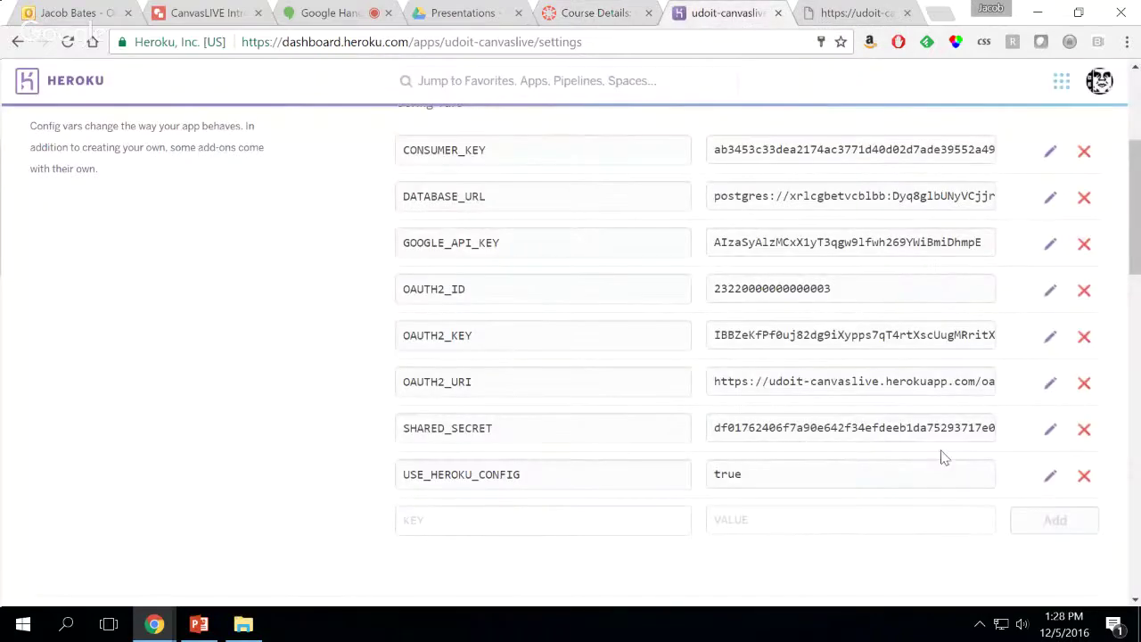
click(1051, 430)
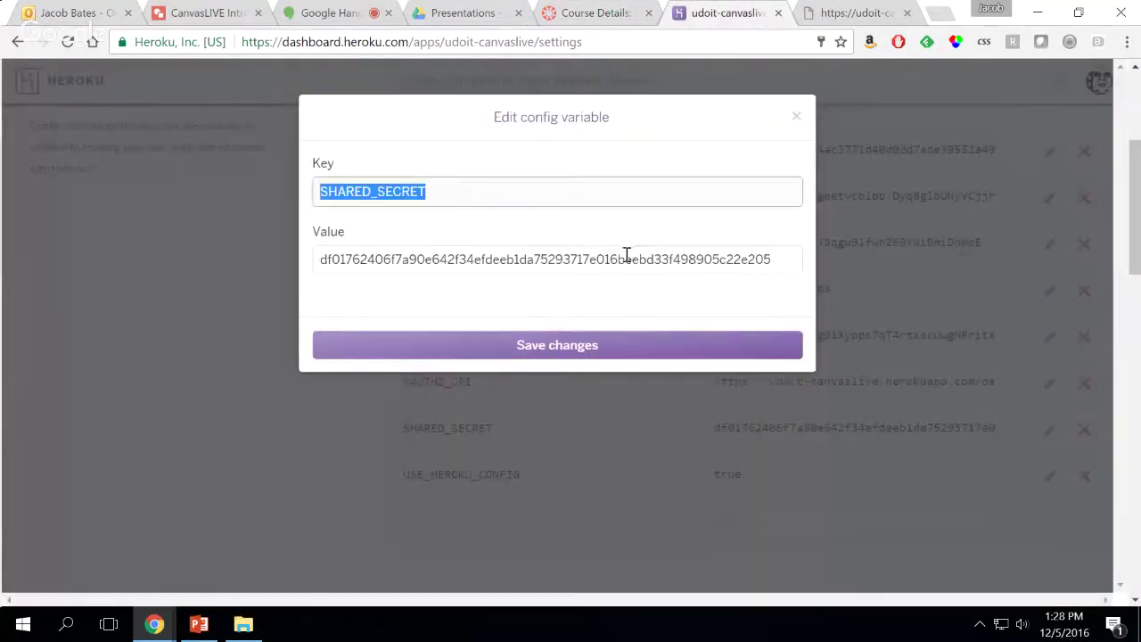
double_click(626, 257)
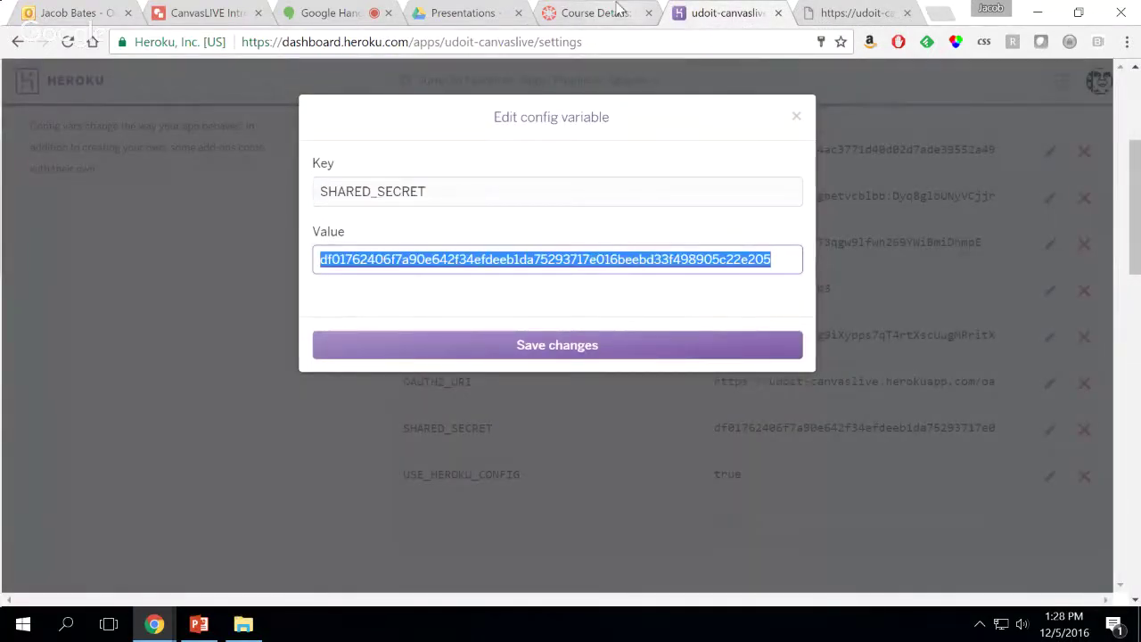
click(612, 10)
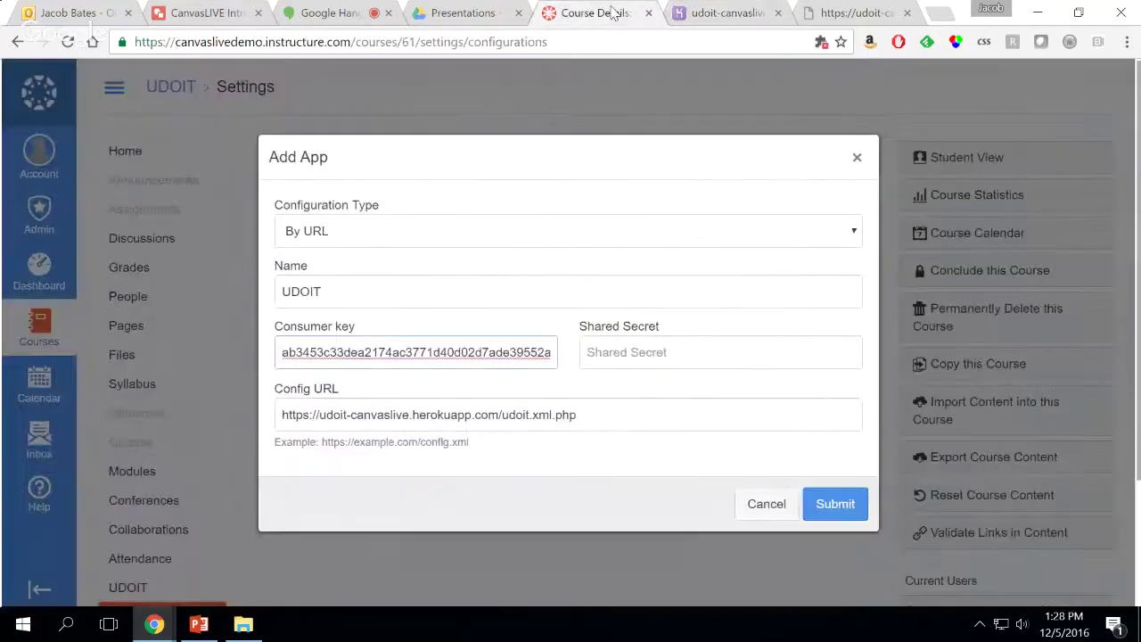
click(669, 352)
key(ctrl+v)
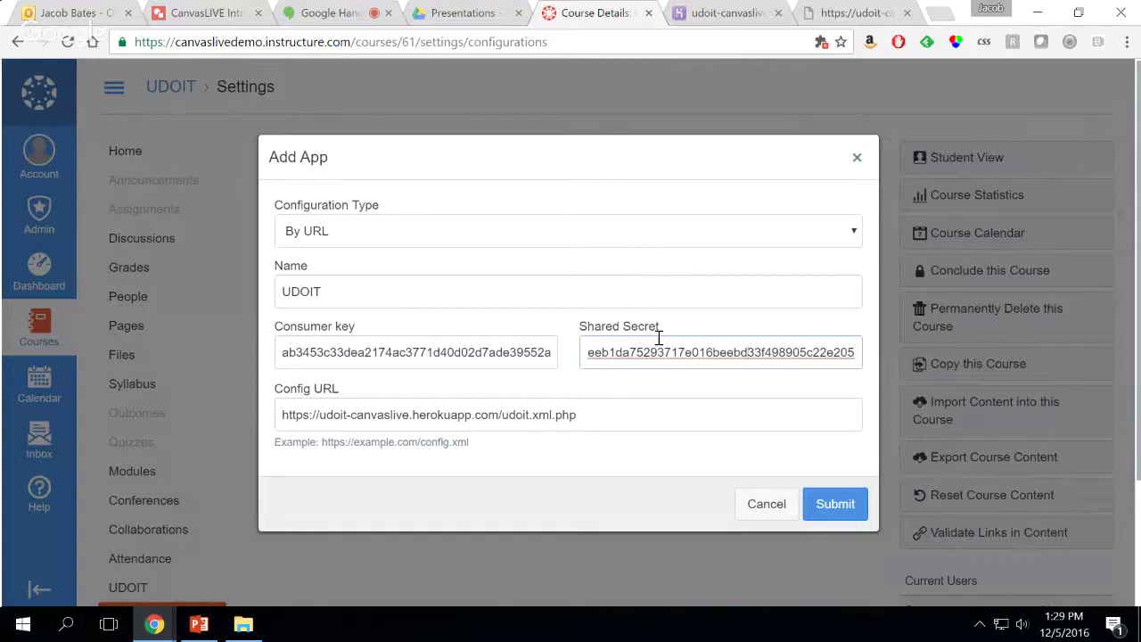
key(Left)
key(Left)
key(Left)
key(Left)
key(Left)
key(Left)
key(Left)
key(Left)
key(Left)
key(Left)
key(Left)
key(Left)
key(Left)
key(Left)
key(Left)
key(Left)
key(Left)
key(Left)
key(Left)
key(Left)
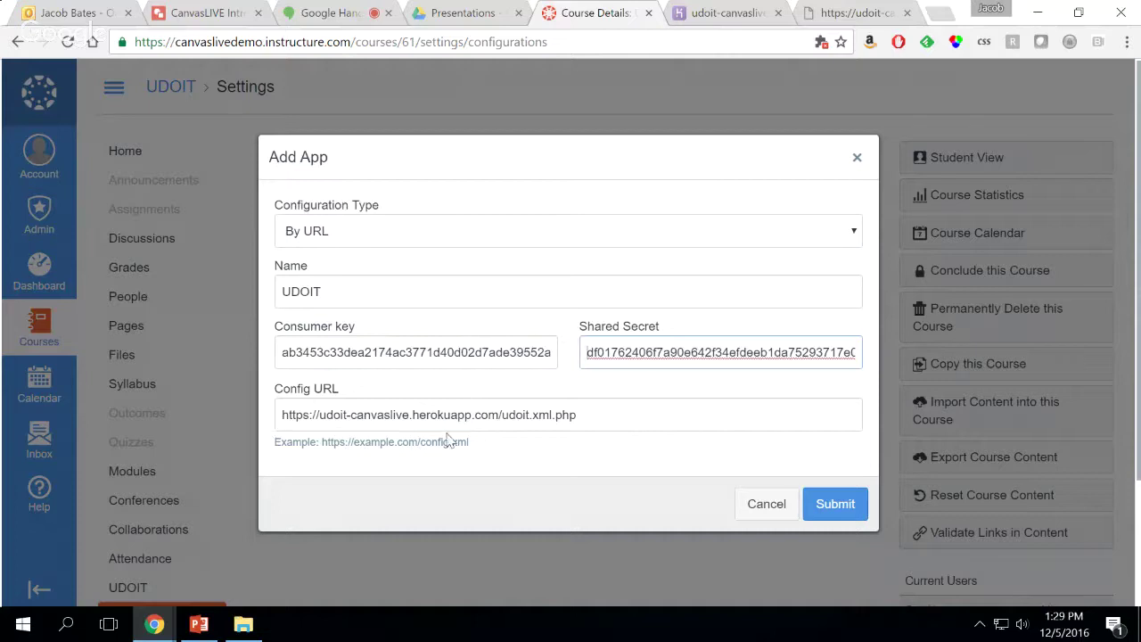
Submit the UDOIT app configuration and go to the UDOIT Test Course home page
click(843, 508)
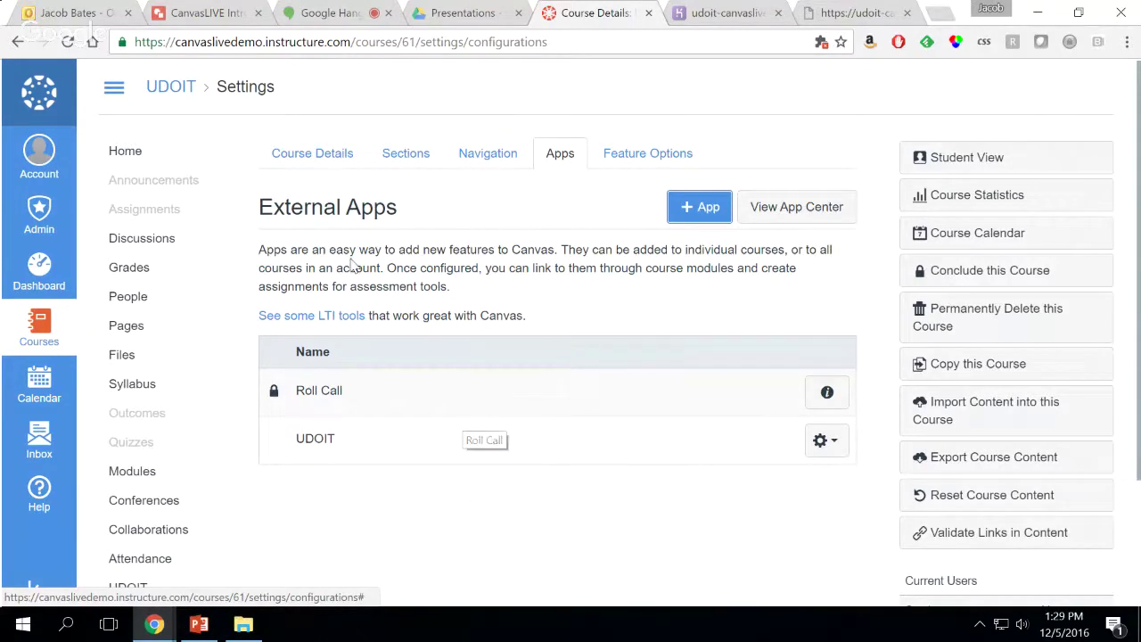
click(130, 154)
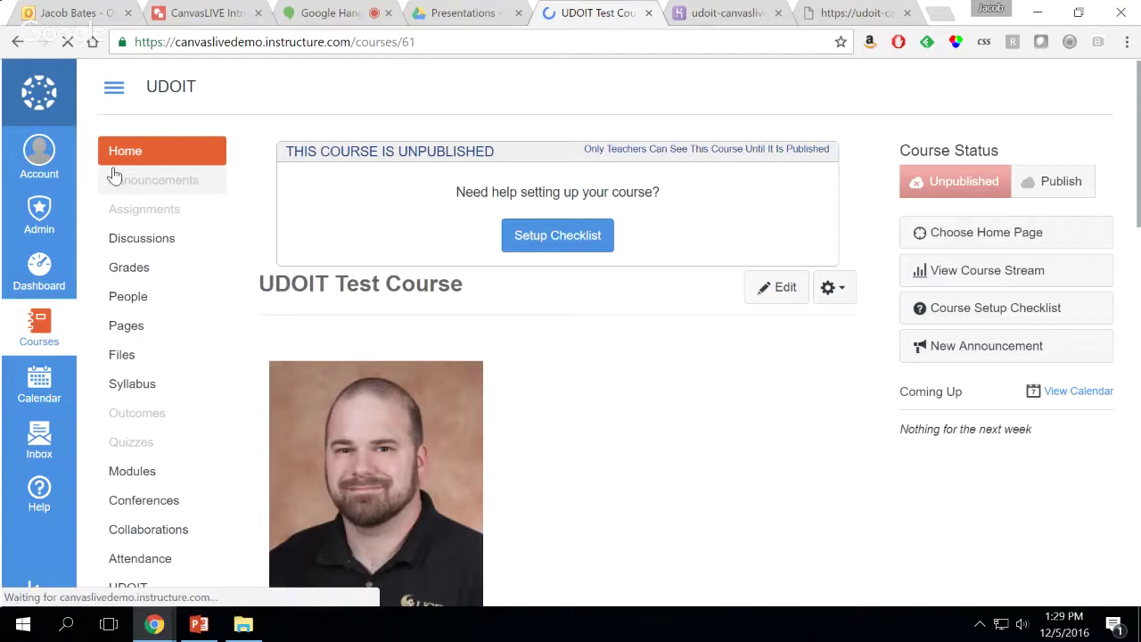
scroll(167, 268, down, 1)
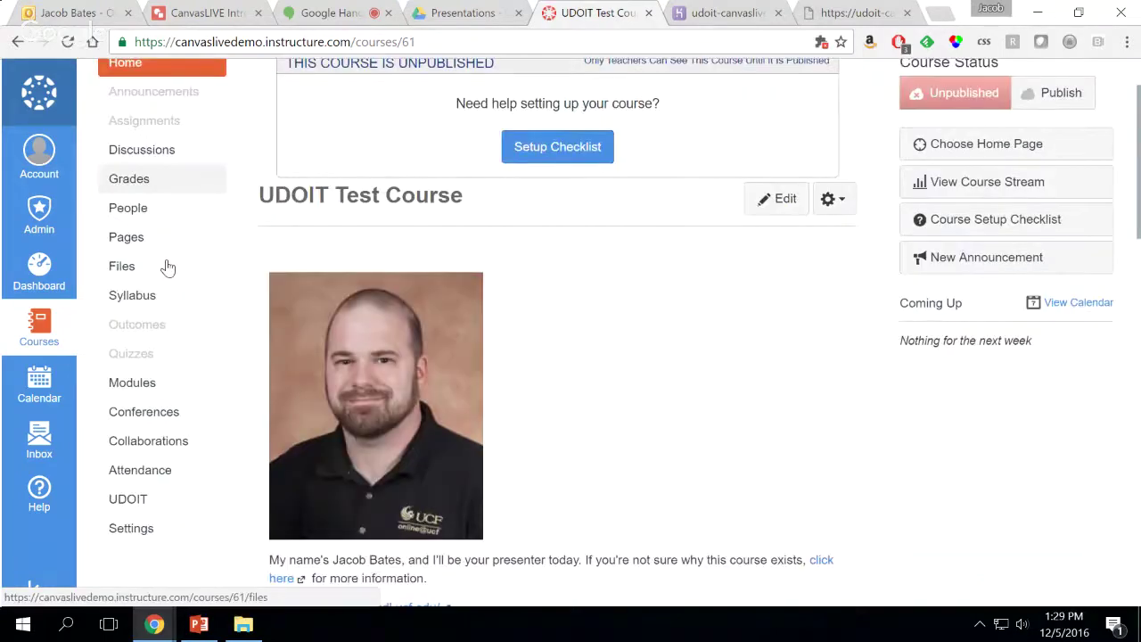
scroll(167, 268, down, 2)
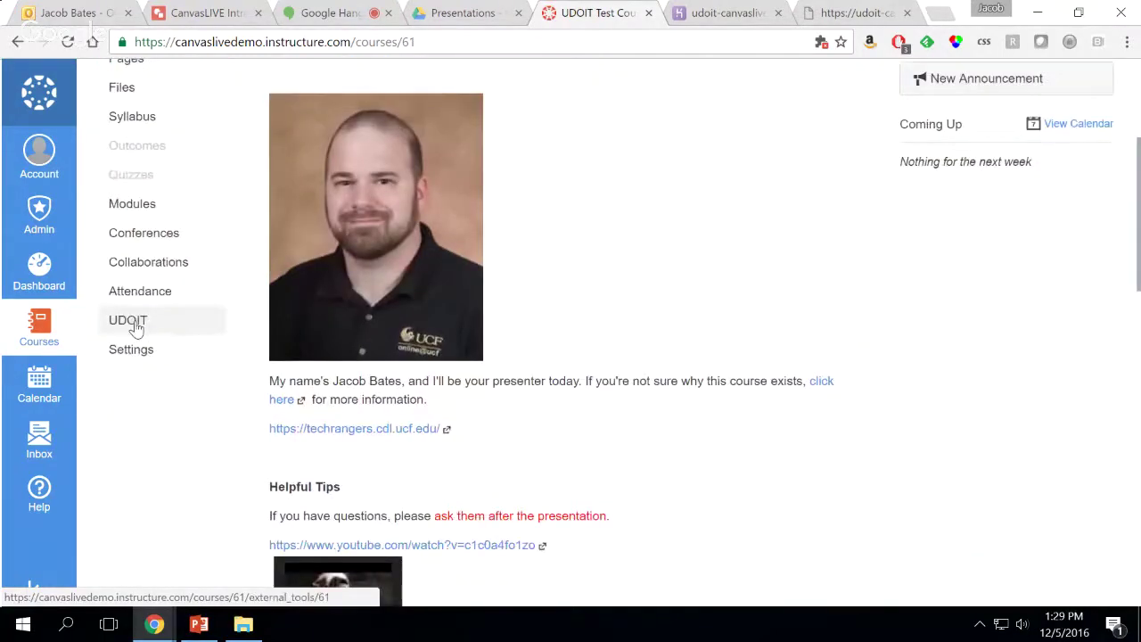
Launch UDOIT from the course navigation and authorize its access request
click(135, 327)
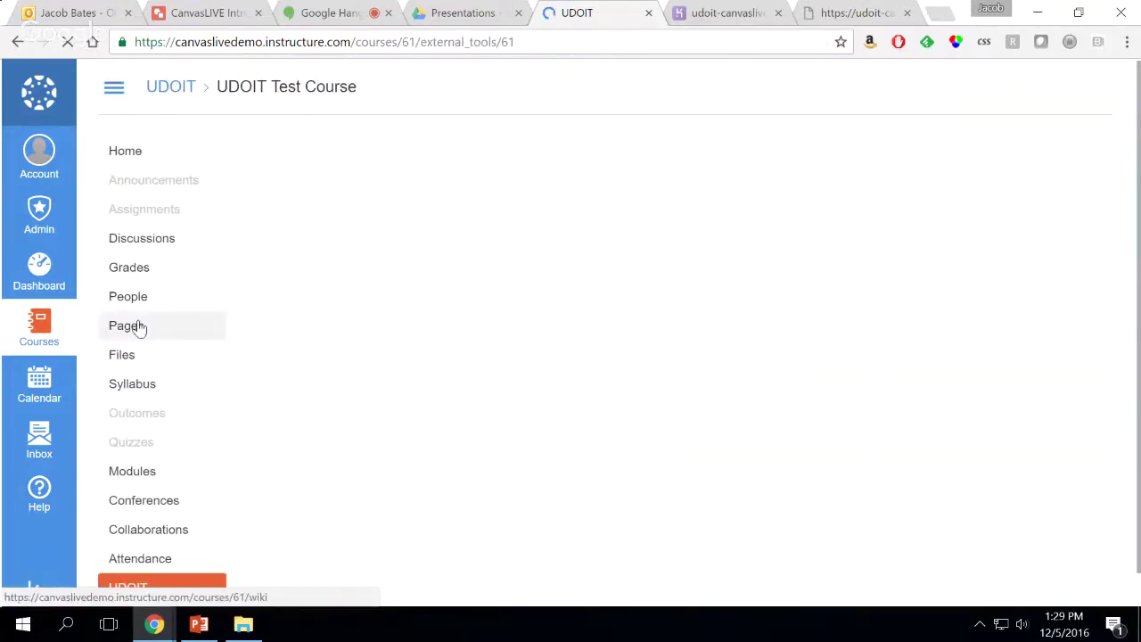
click(138, 327)
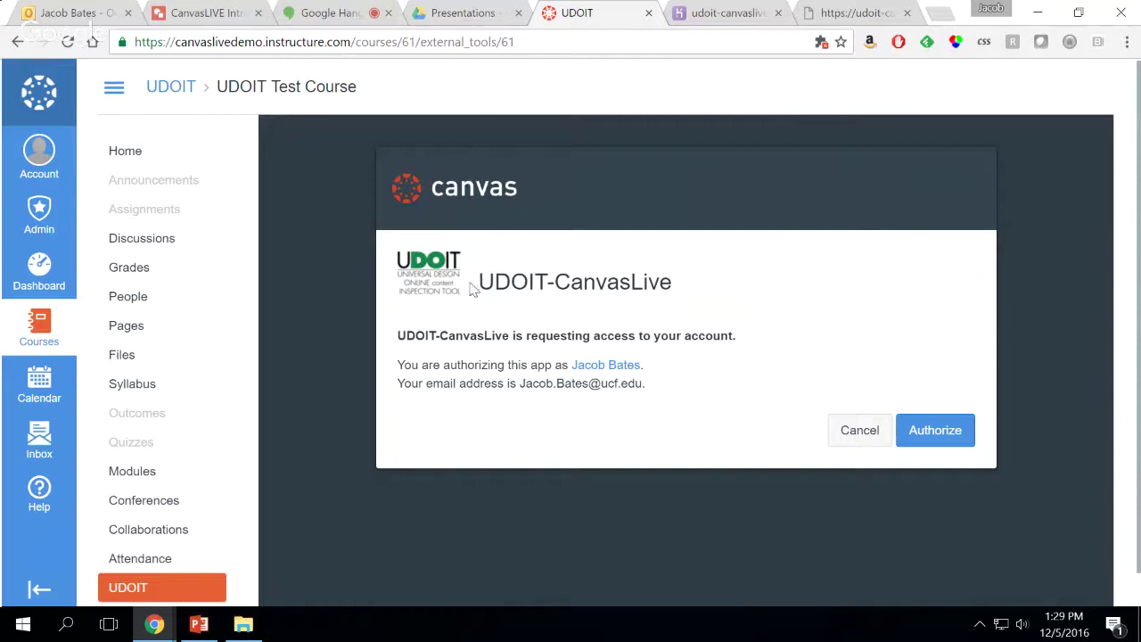
drag(675, 291, 562, 285)
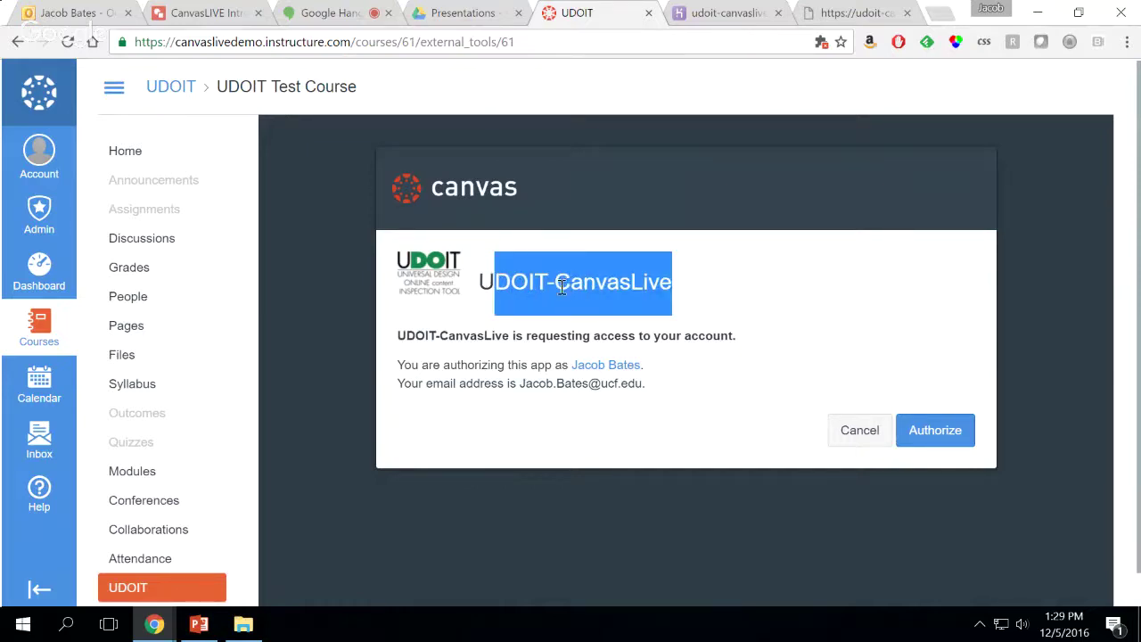
click(499, 332)
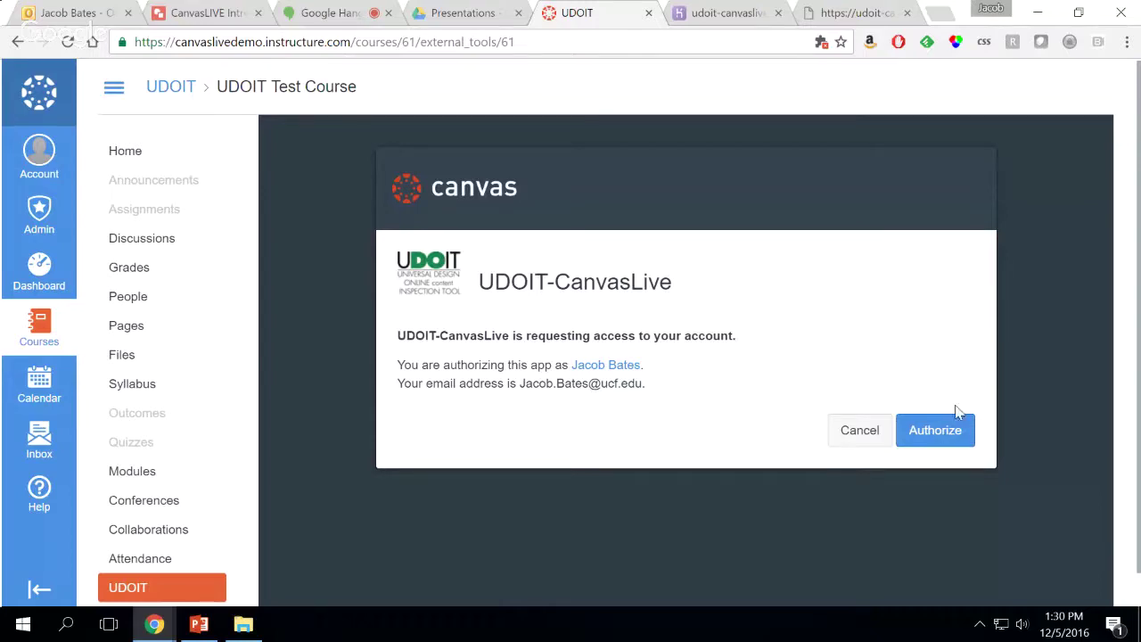
click(952, 433)
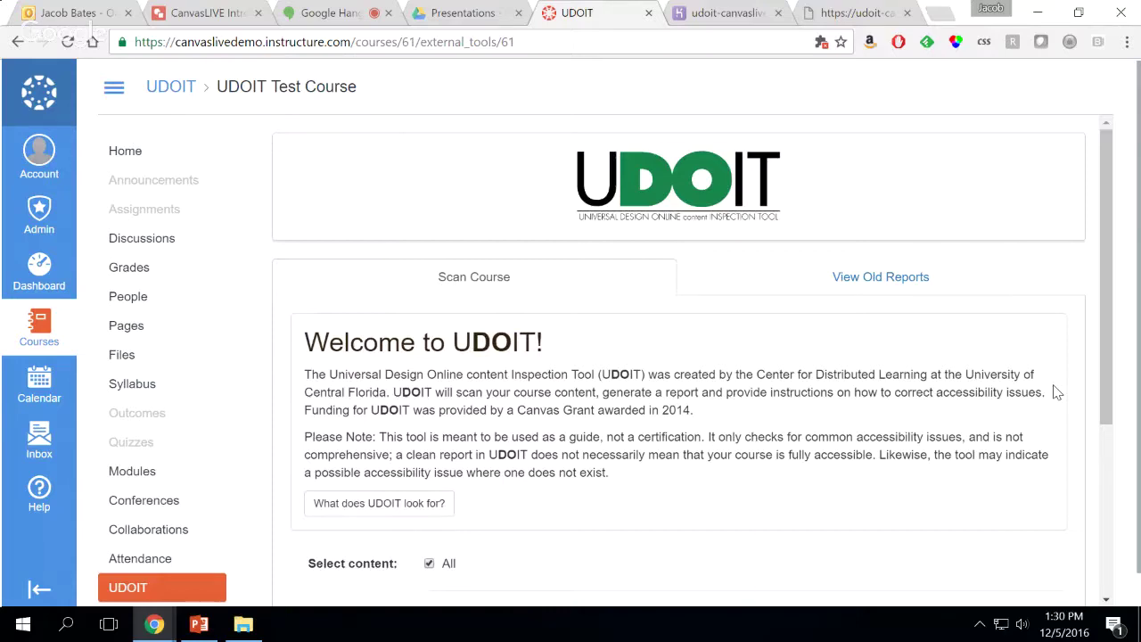
Run the UDOIT scanner on all course content, yielding 17 errors and 31 suggestions
scroll(780, 316, down, 1)
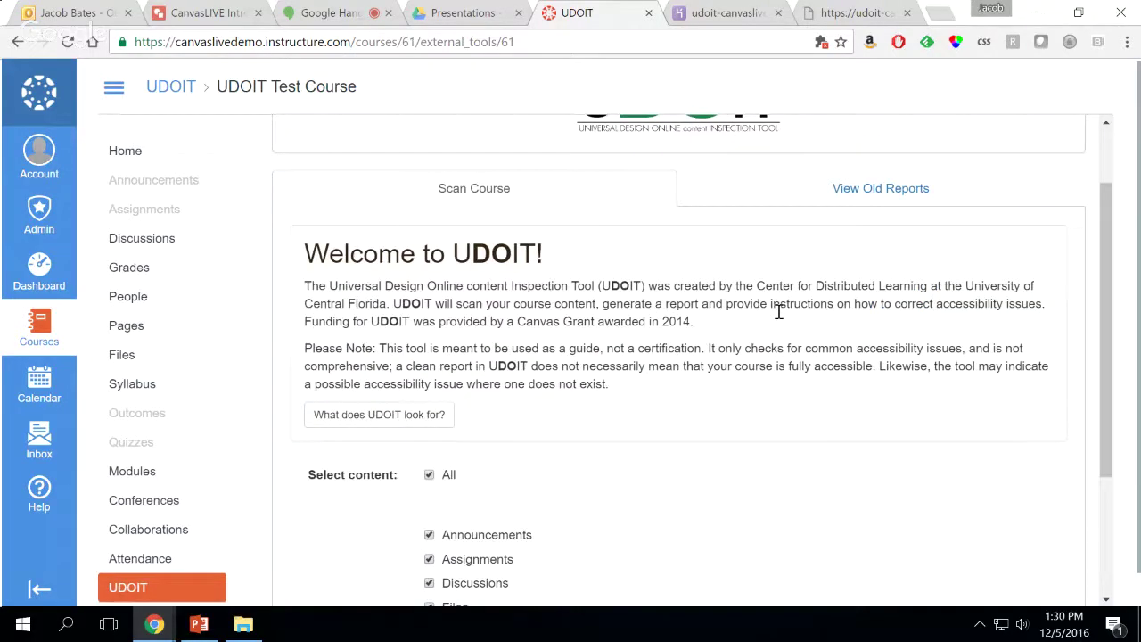
scroll(734, 525, down, 2)
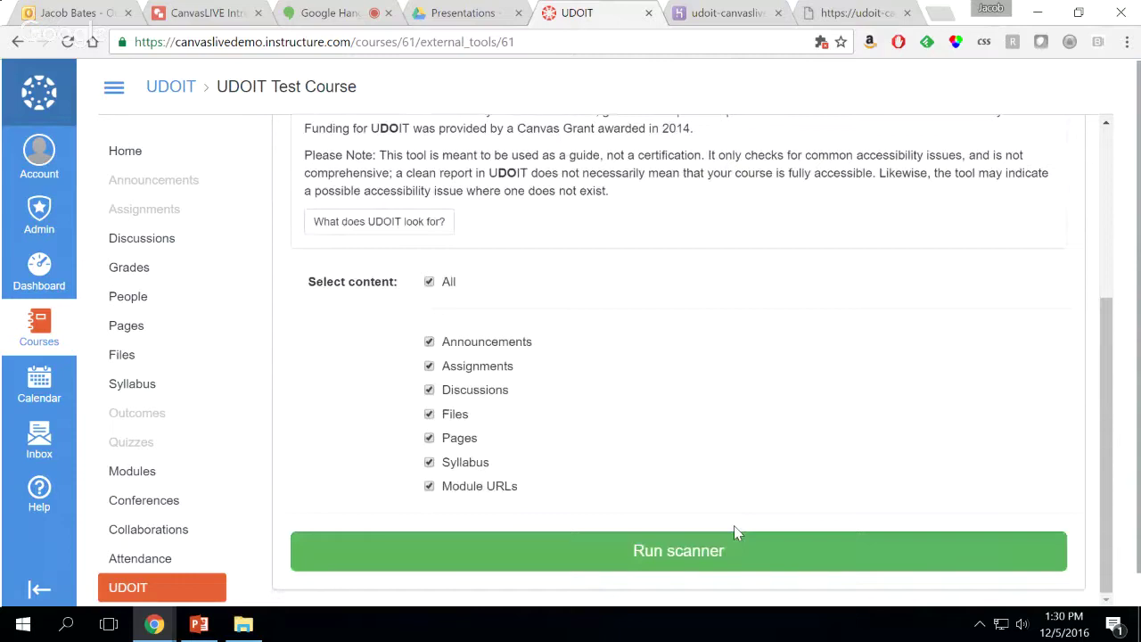
click(734, 527)
scroll(768, 468, down, 2)
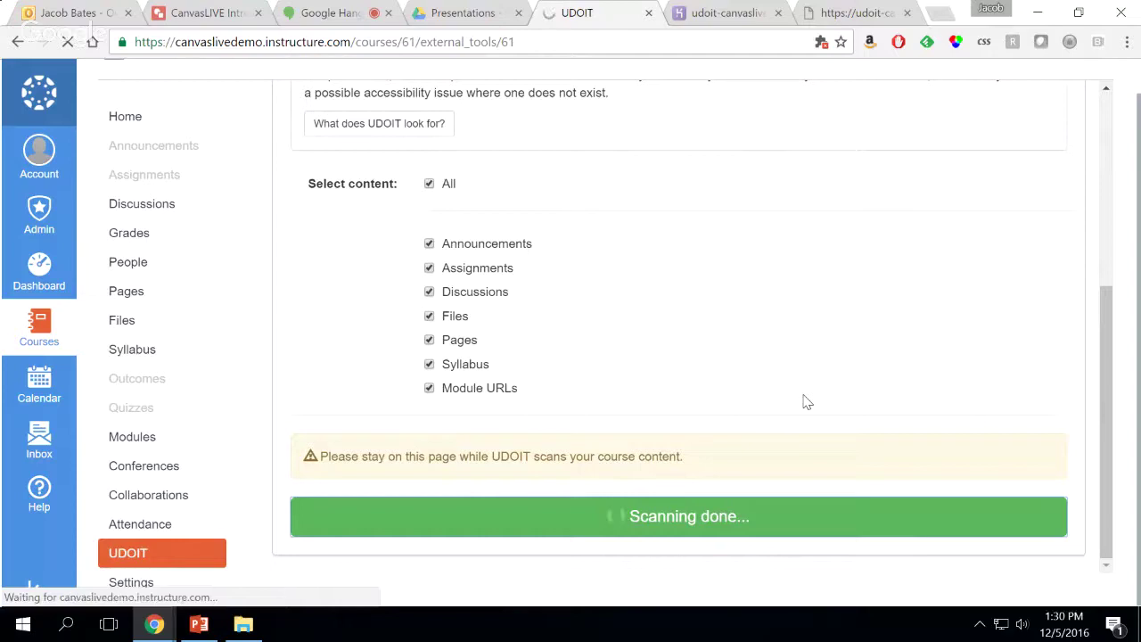
scroll(821, 404, down, 5)
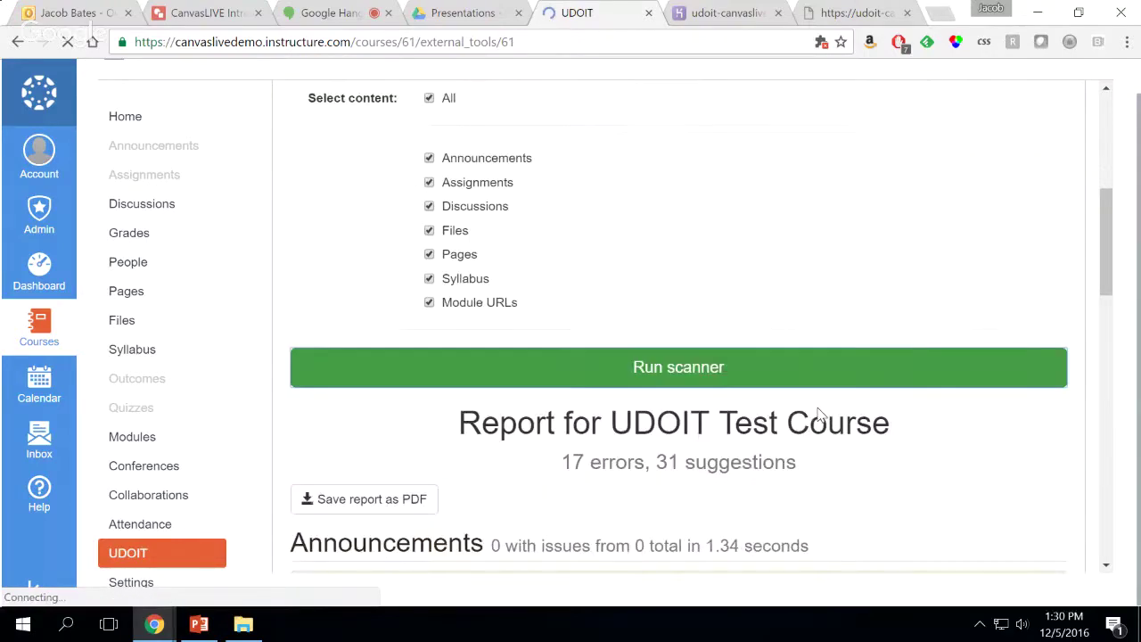
scroll(818, 415, down, 5)
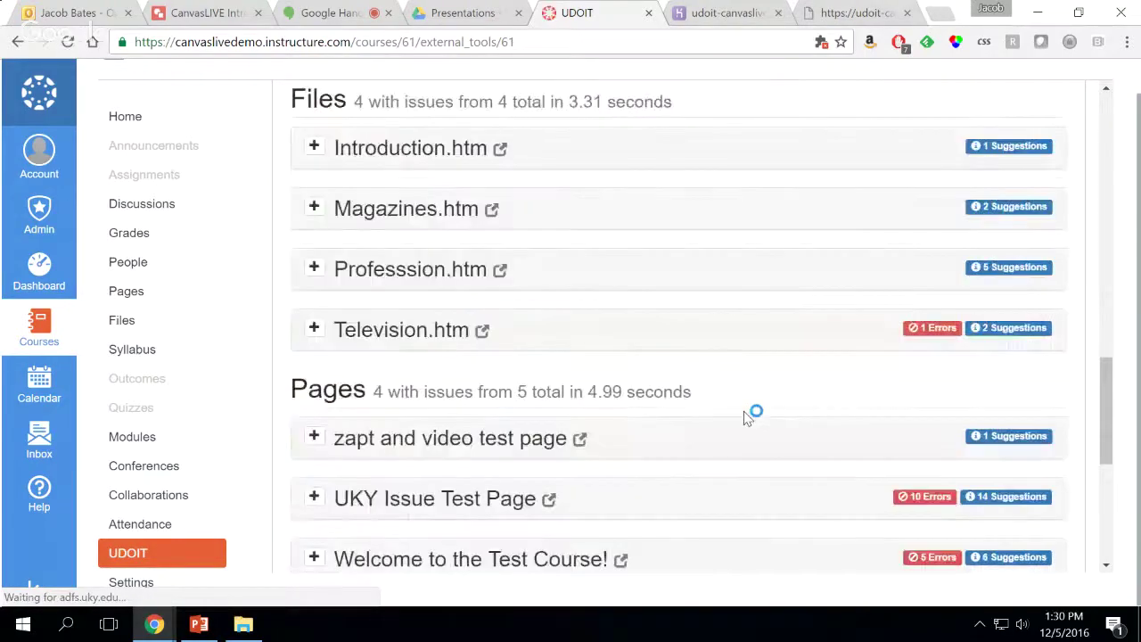
scroll(752, 413, down, 2)
Expand the Welcome to the Test Course! errors, then advance PowerPoint to Install UDOIT LTI (1/2)
click(445, 352)
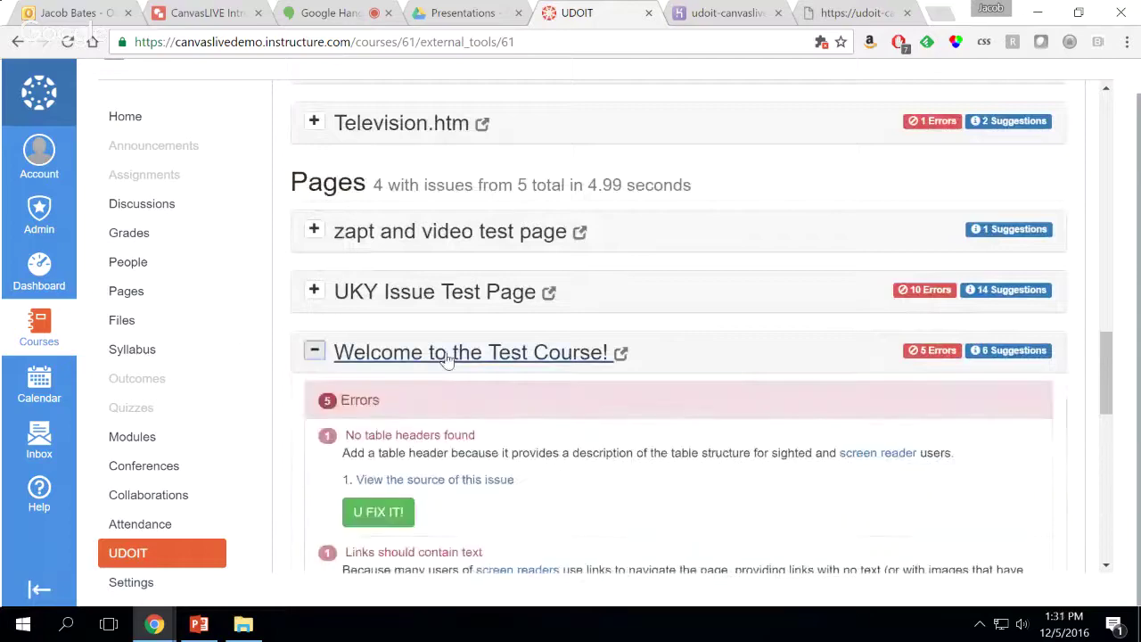
scroll(451, 359, down, 3)
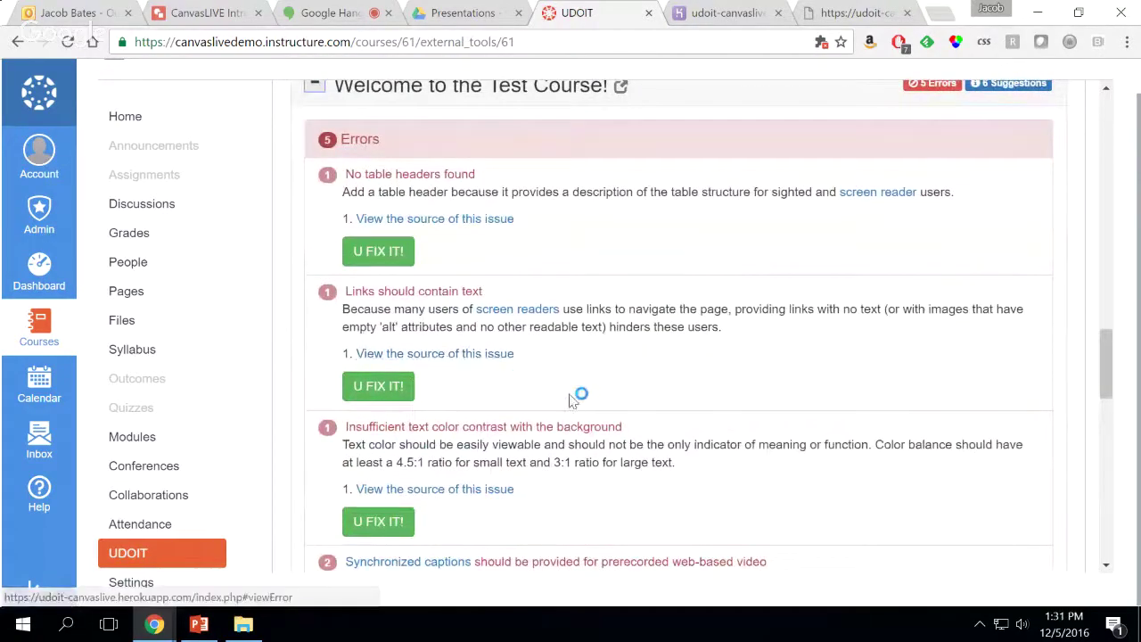
click(200, 623)
key(Down)
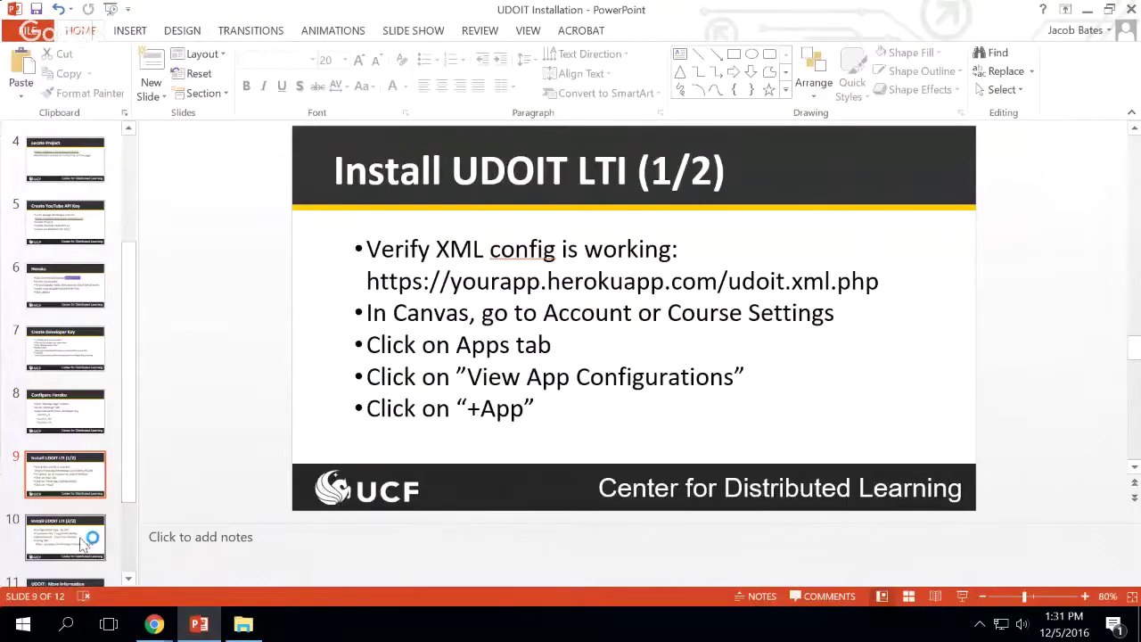